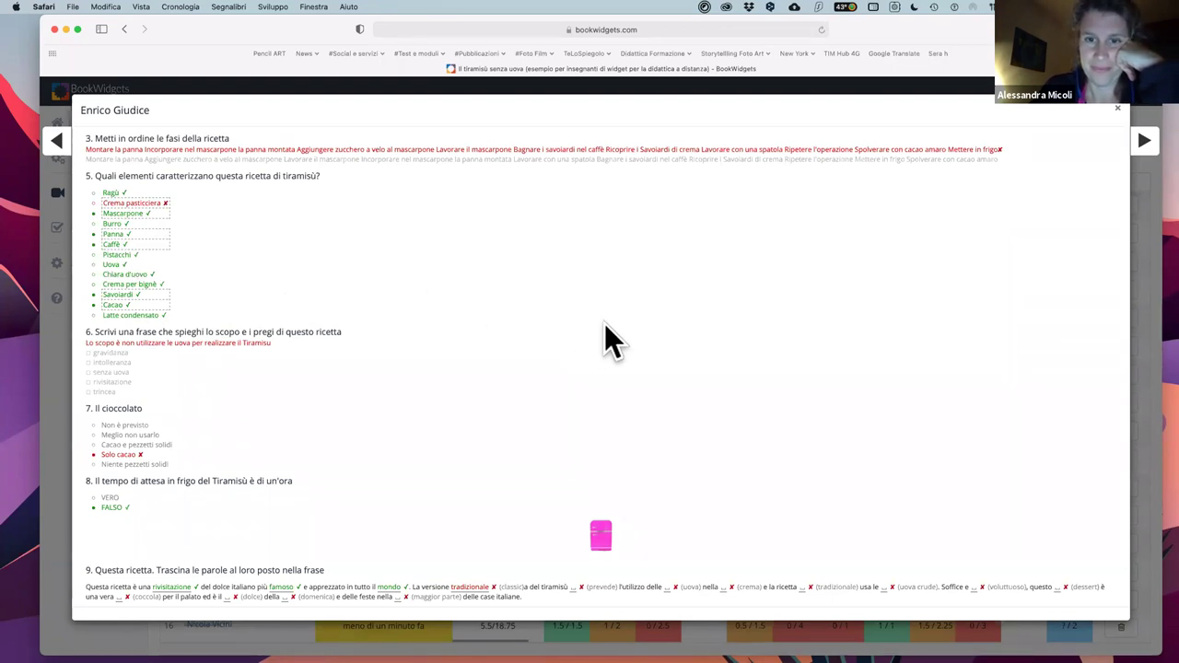
# - Close the student's answer details and shrink the Safari window
pyautogui.click(1118, 112)
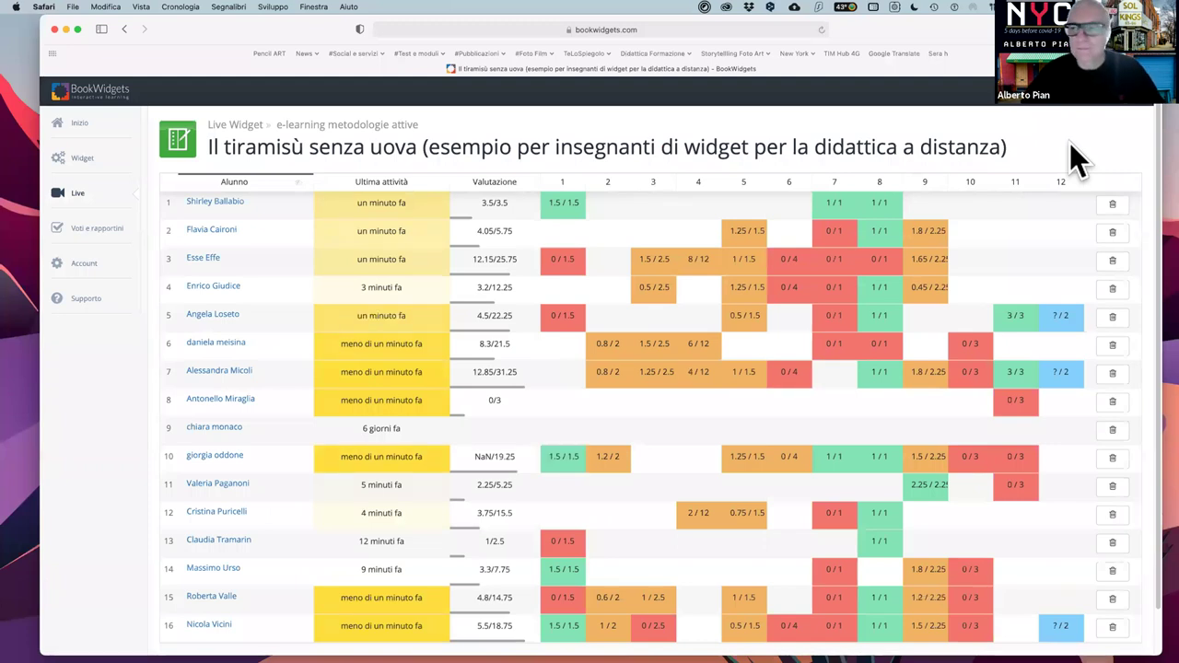
pyautogui.moveTo(1156, 635); pyautogui.dragTo(1117, 619)
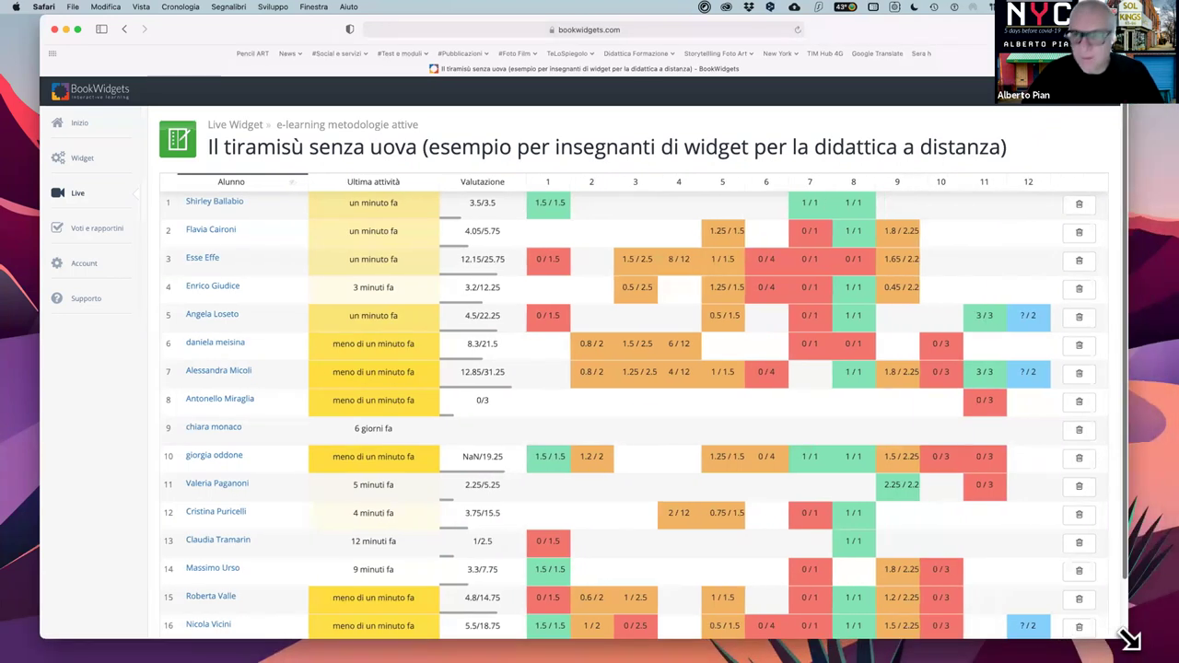
pyautogui.moveTo(1178, 0)
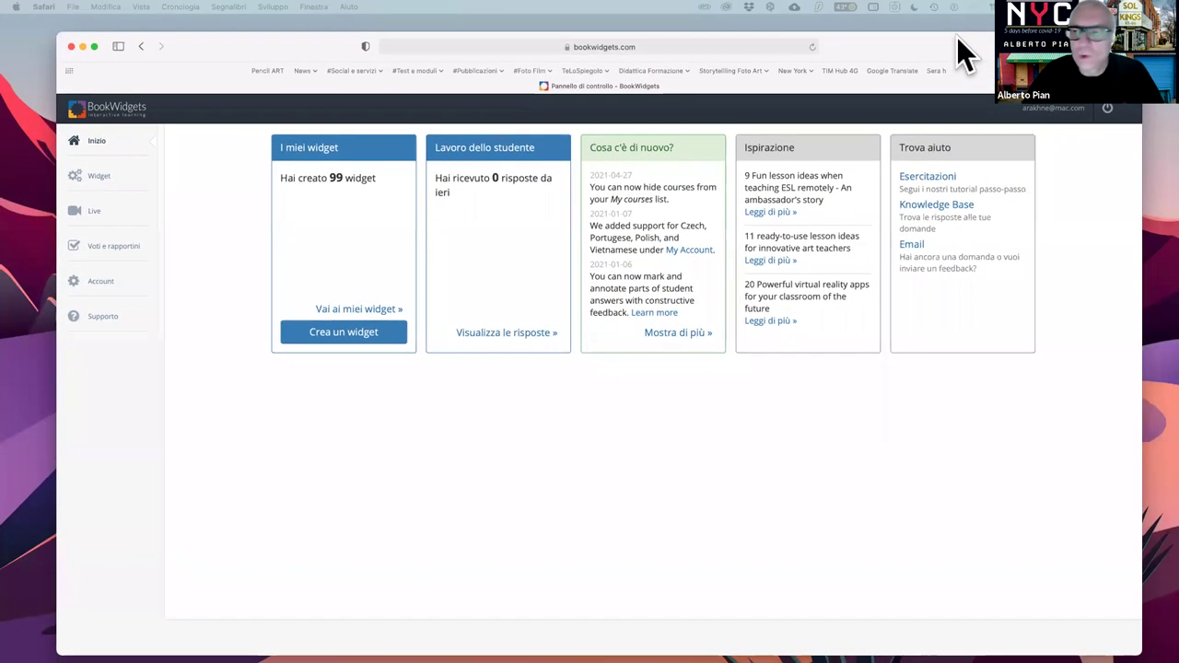
# - Enlarge and reposition the Safari window, then go from Inizio to the Widget section
pyautogui.moveTo(956, 37); pyautogui.dragTo(955, 28)
pyautogui.moveTo(1137, 638); pyautogui.dragTo(1163, 649)
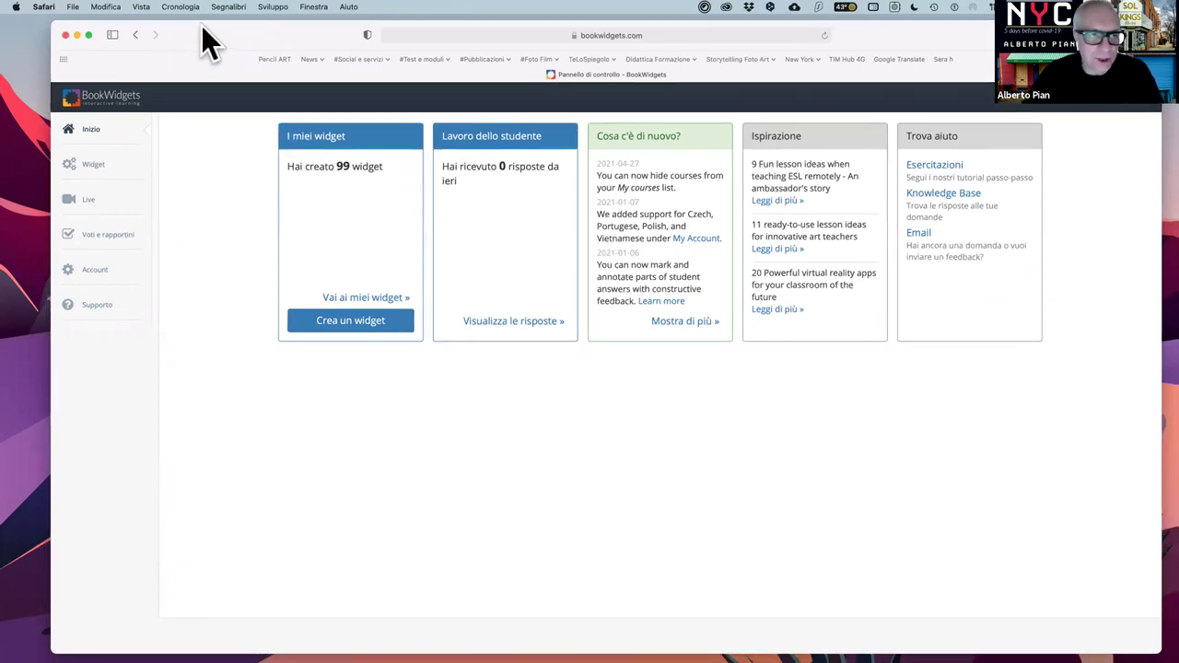
pyautogui.moveTo(202, 37); pyautogui.dragTo(187, 32)
pyautogui.moveTo(1139, 637); pyautogui.dragTo(1155, 648)
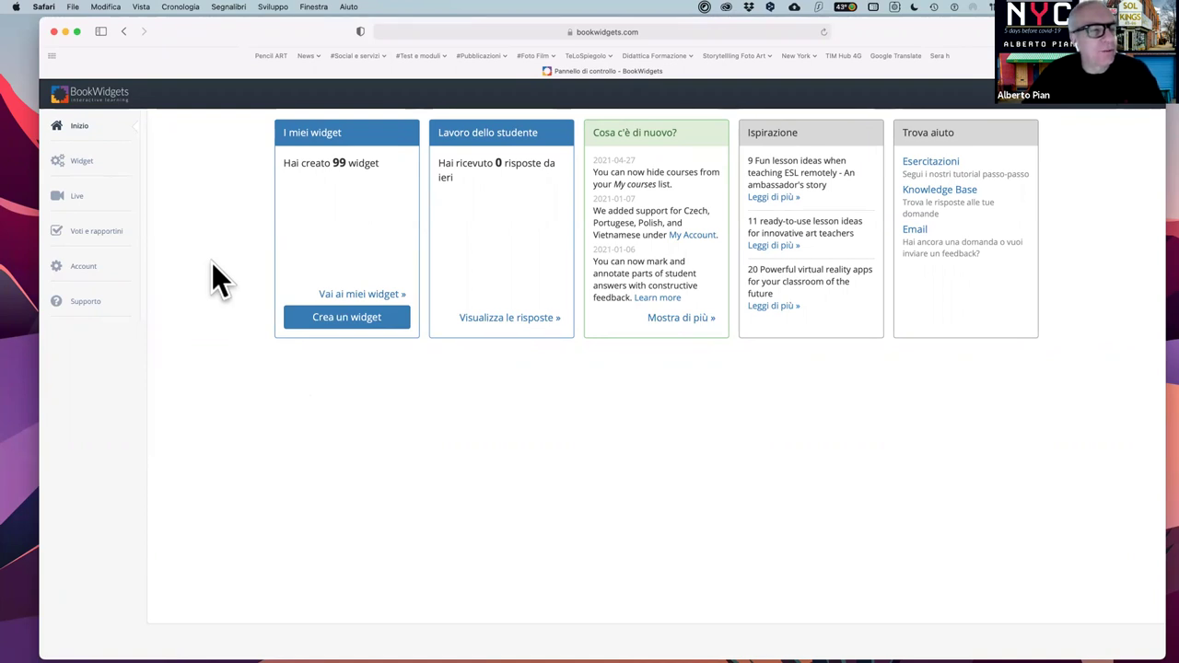
pyautogui.click(74, 126)
pyautogui.click(83, 164)
# - Open Esempi and browse the example categories, ending back at Test e Verifiche
pyautogui.click(81, 219)
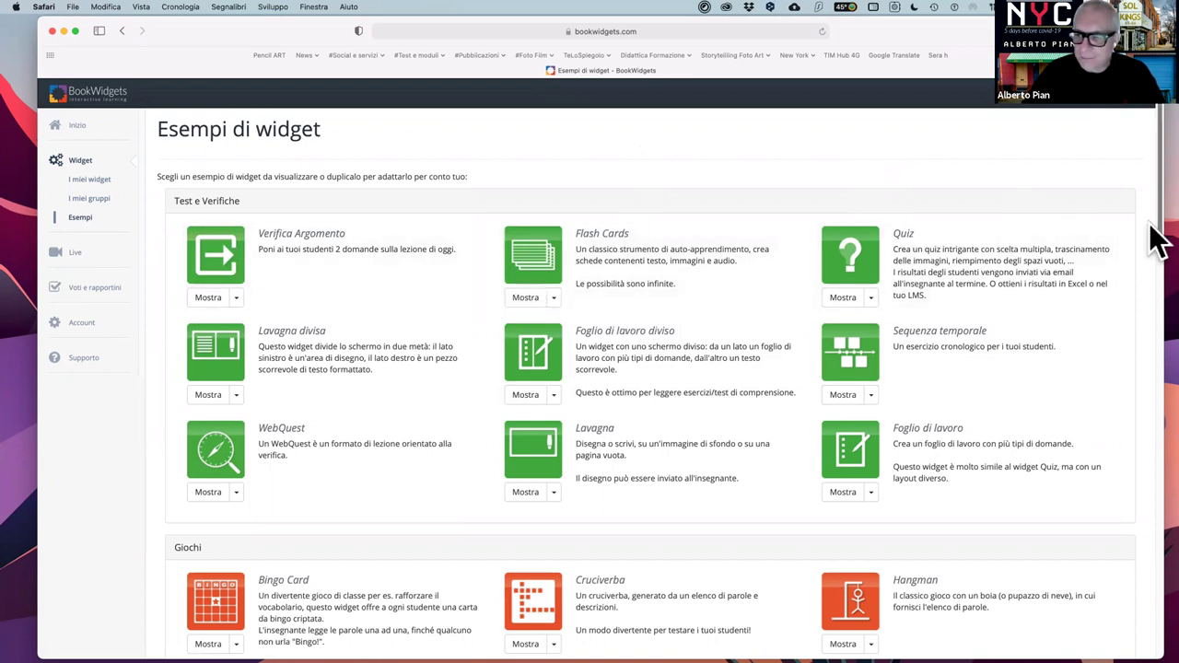
pyautogui.scroll(-3, 1158, 242)
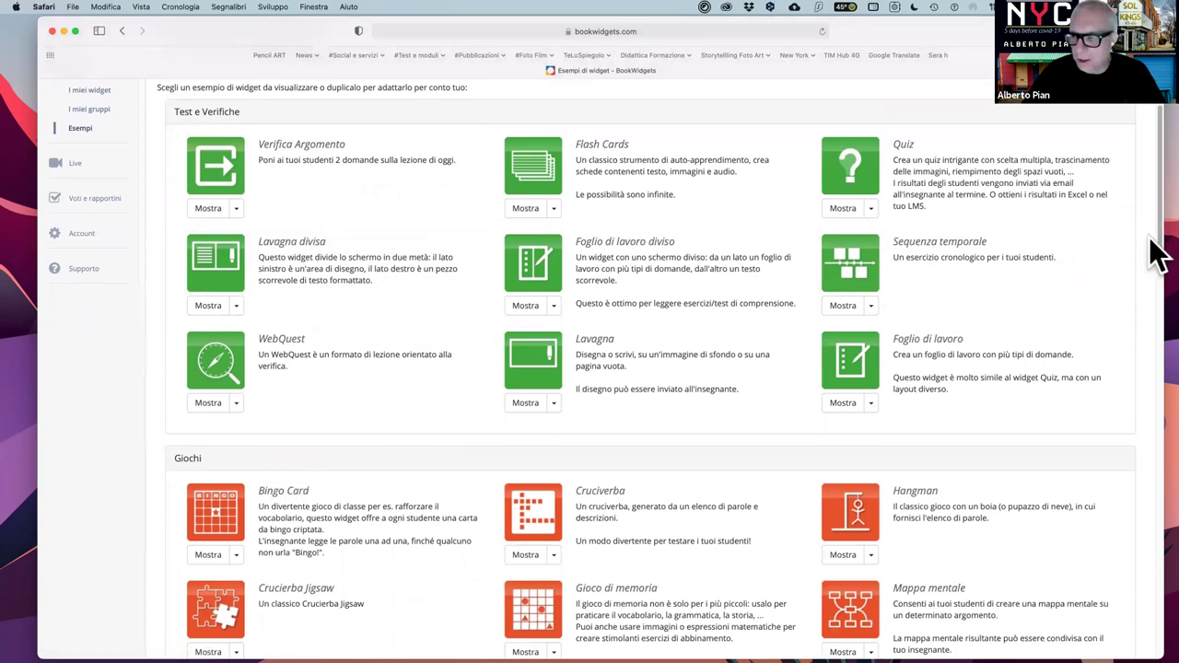
pyautogui.scroll(-7, 1156, 359)
pyautogui.scroll(-20, 1158, 387)
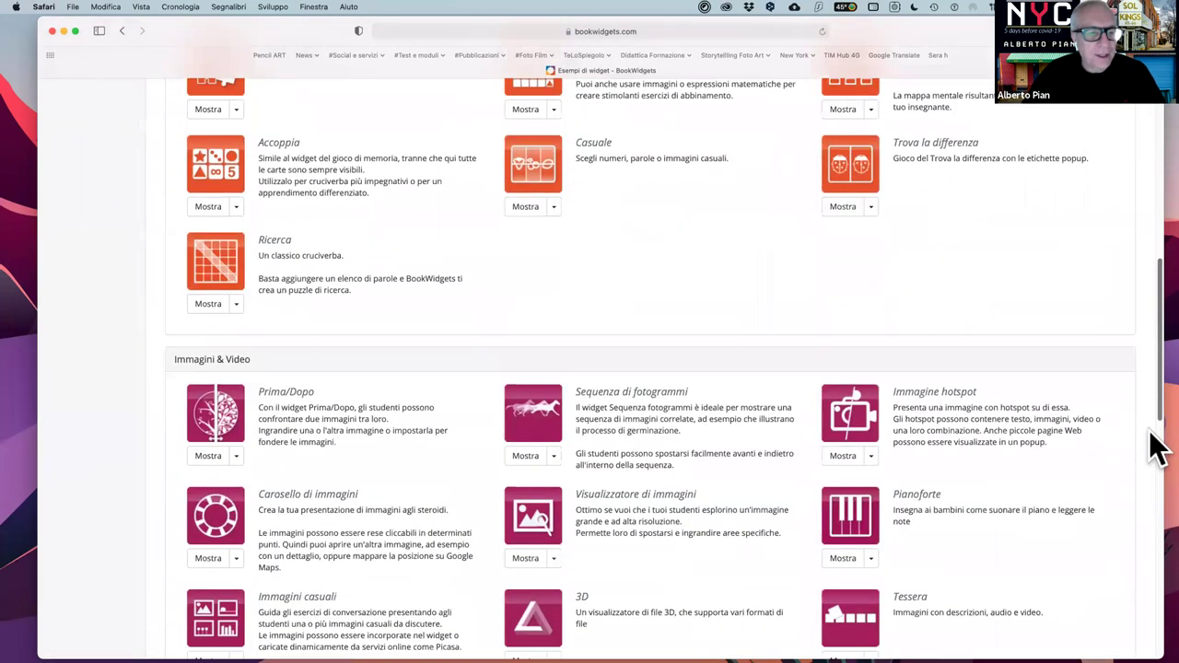
pyautogui.scroll(-11, 1158, 515)
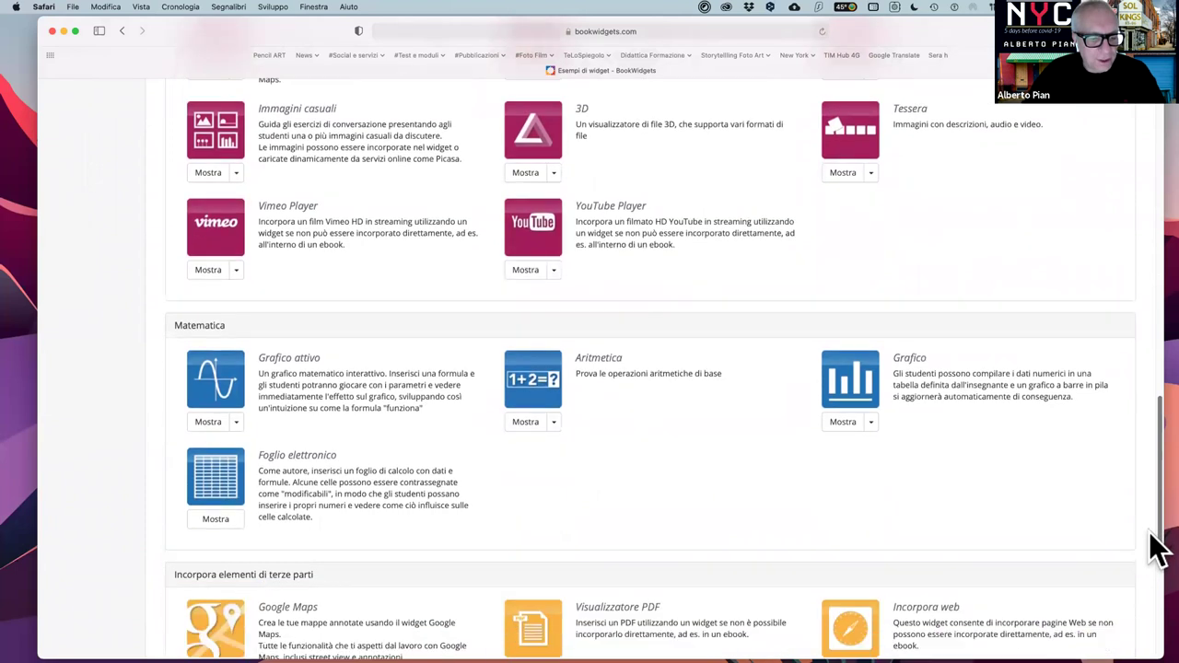
pyautogui.scroll(-7, 1156, 580)
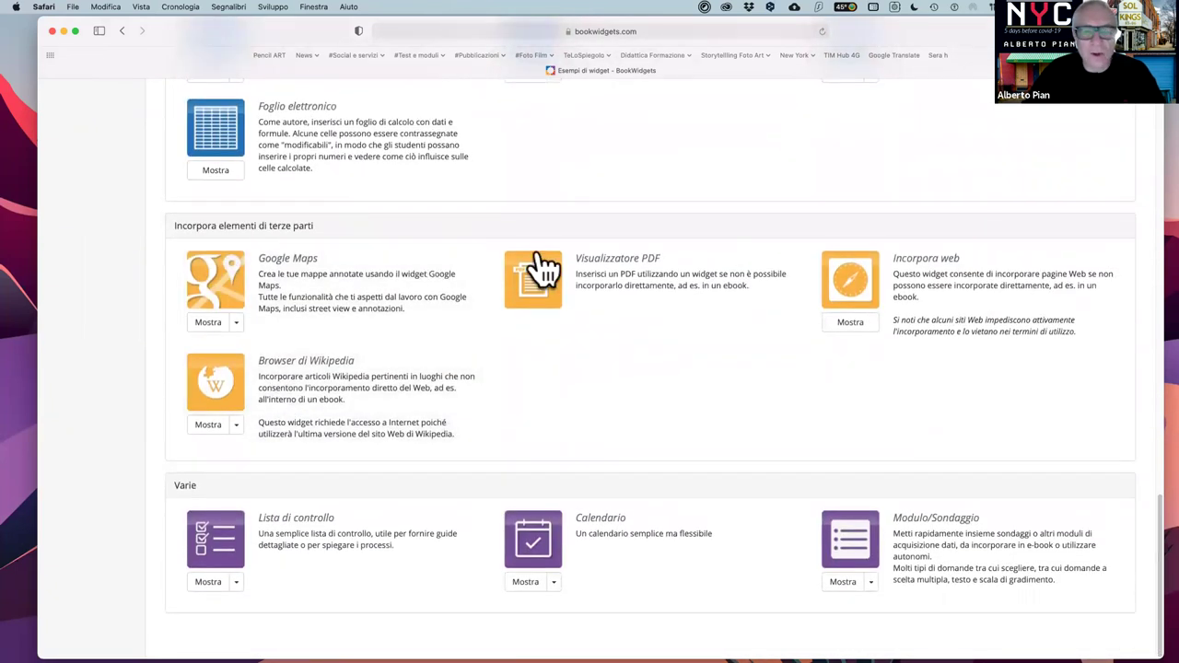
pyautogui.scroll(1, 644, 311)
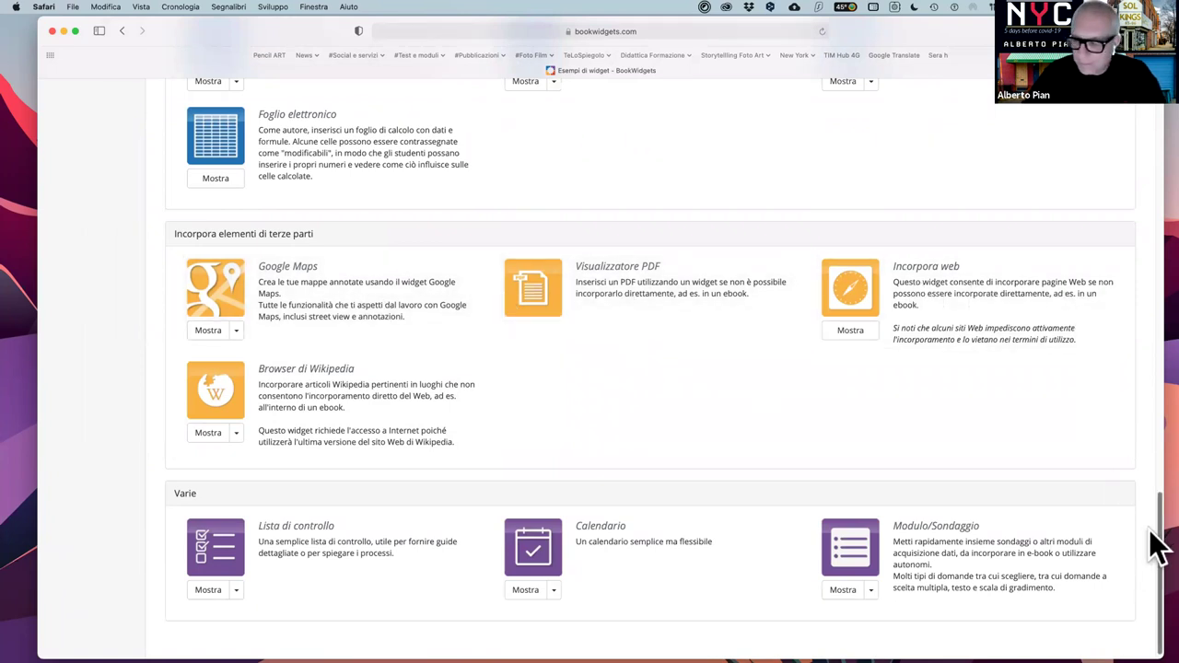
pyautogui.scroll(5, 1158, 550)
pyautogui.scroll(15, 1159, 550)
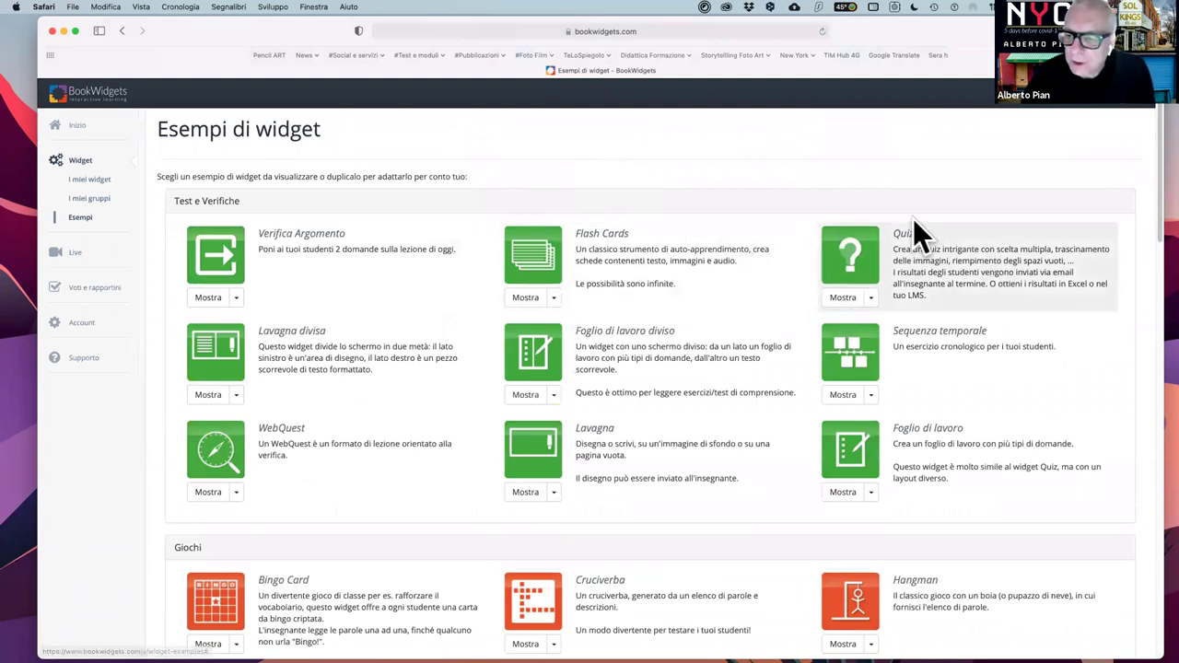
pyautogui.click(871, 299)
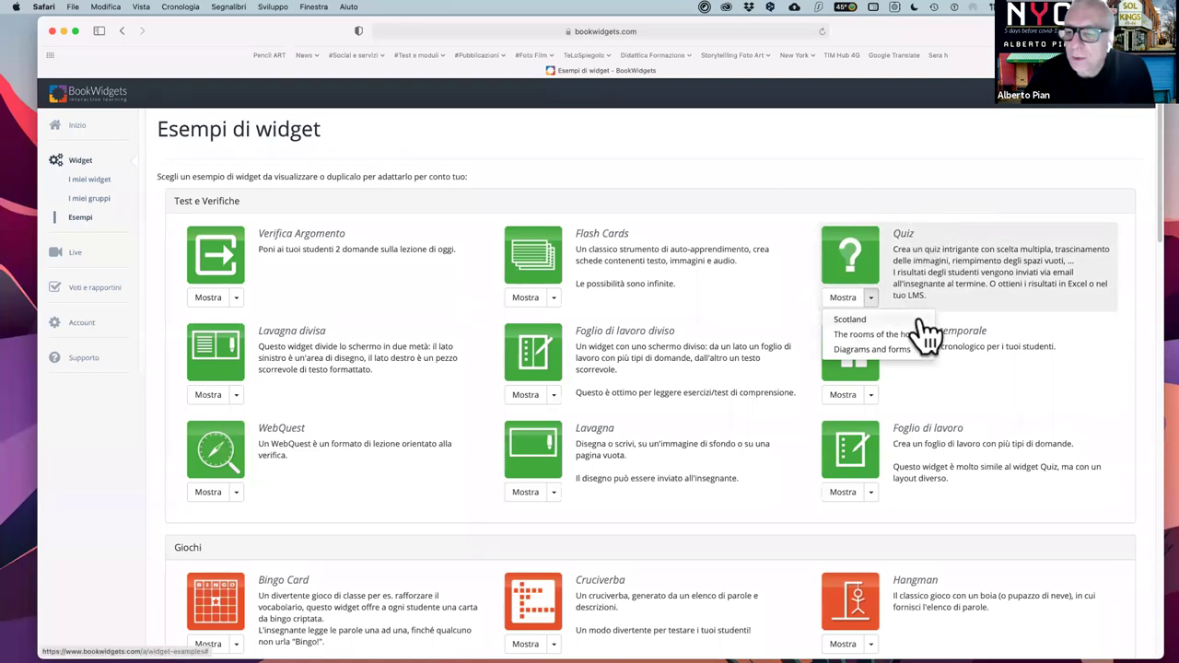
pyautogui.click(851, 321)
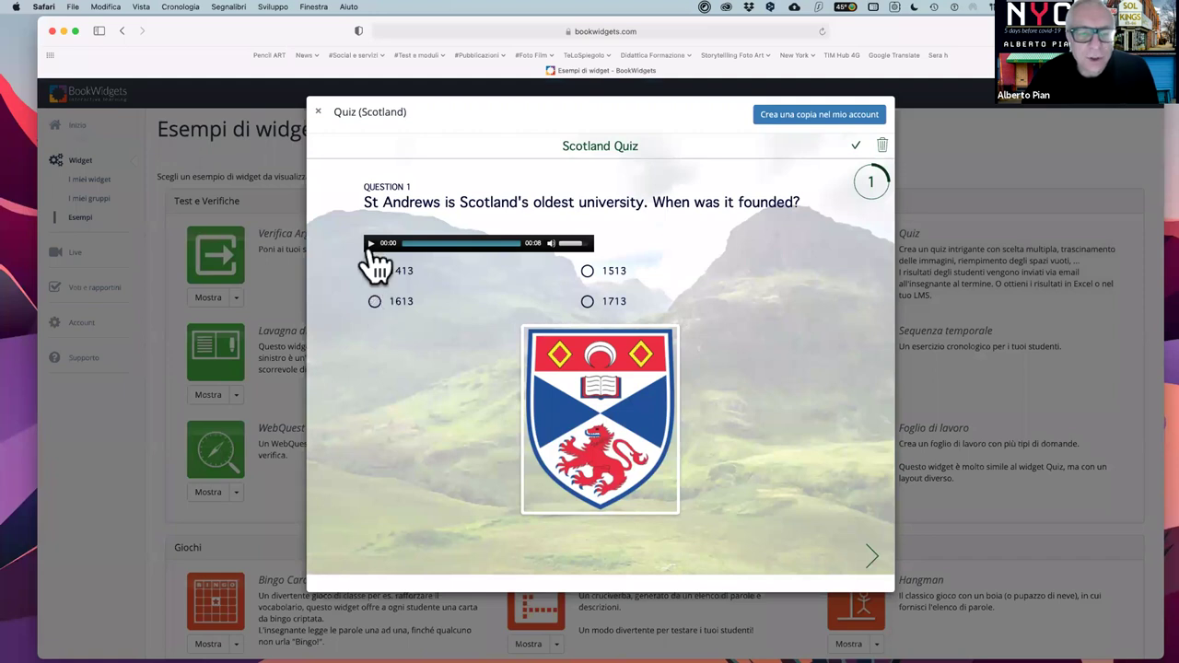
pyautogui.click(877, 568)
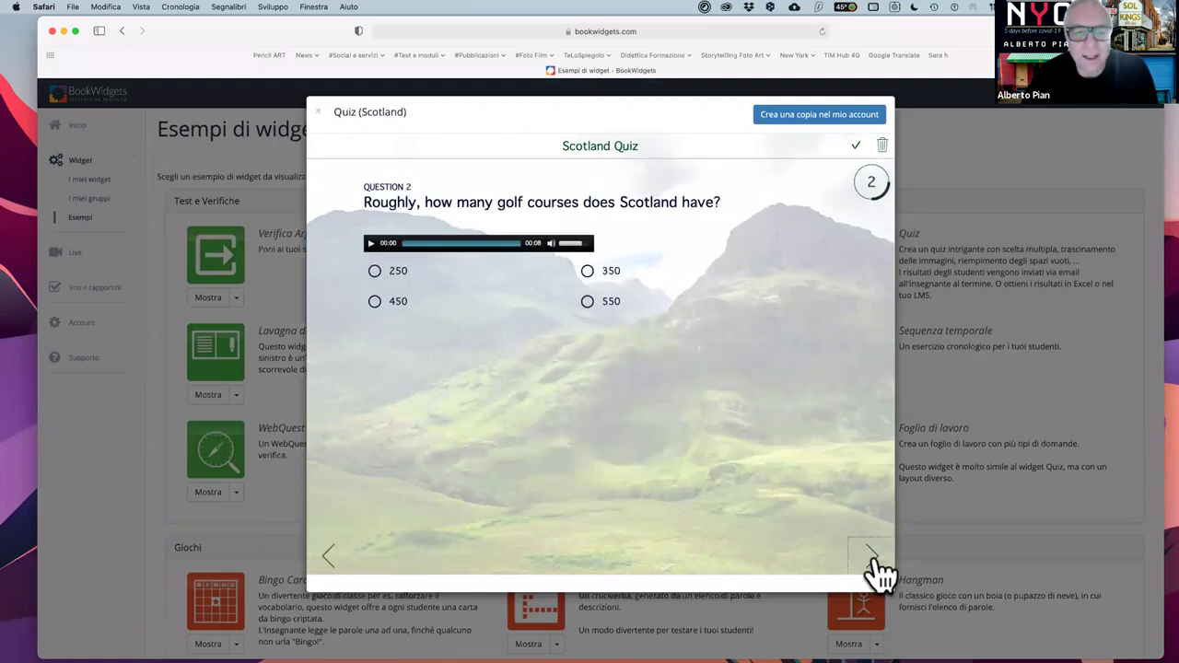
pyautogui.click(877, 568)
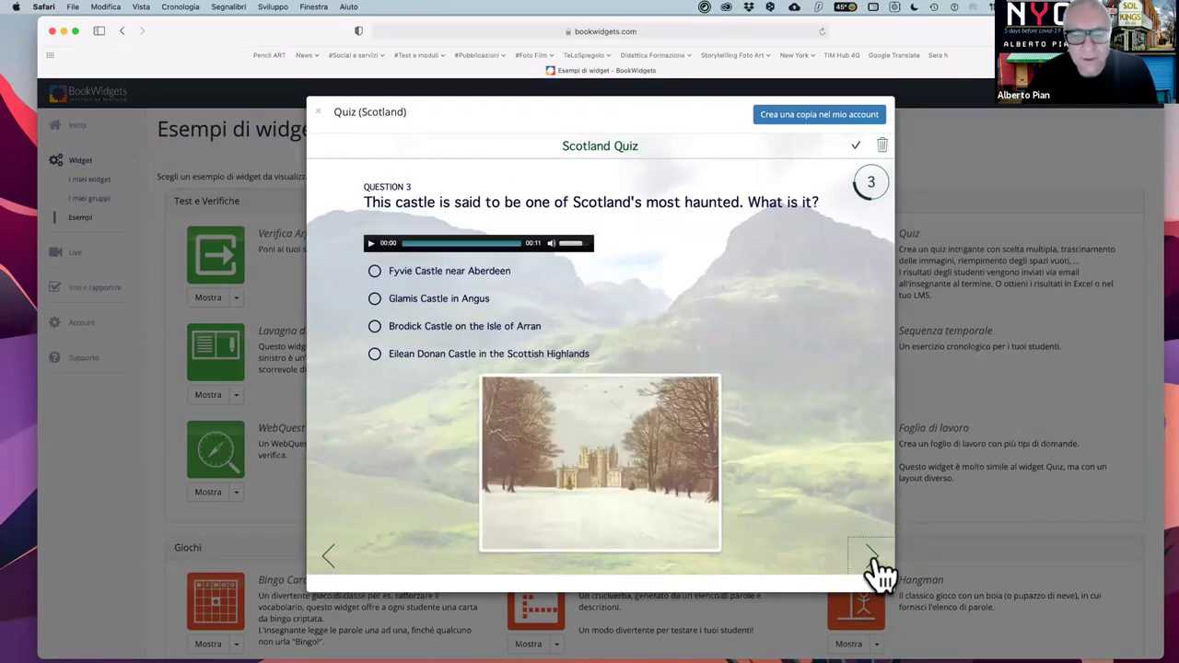
pyautogui.click(877, 568)
pyautogui.click(877, 569)
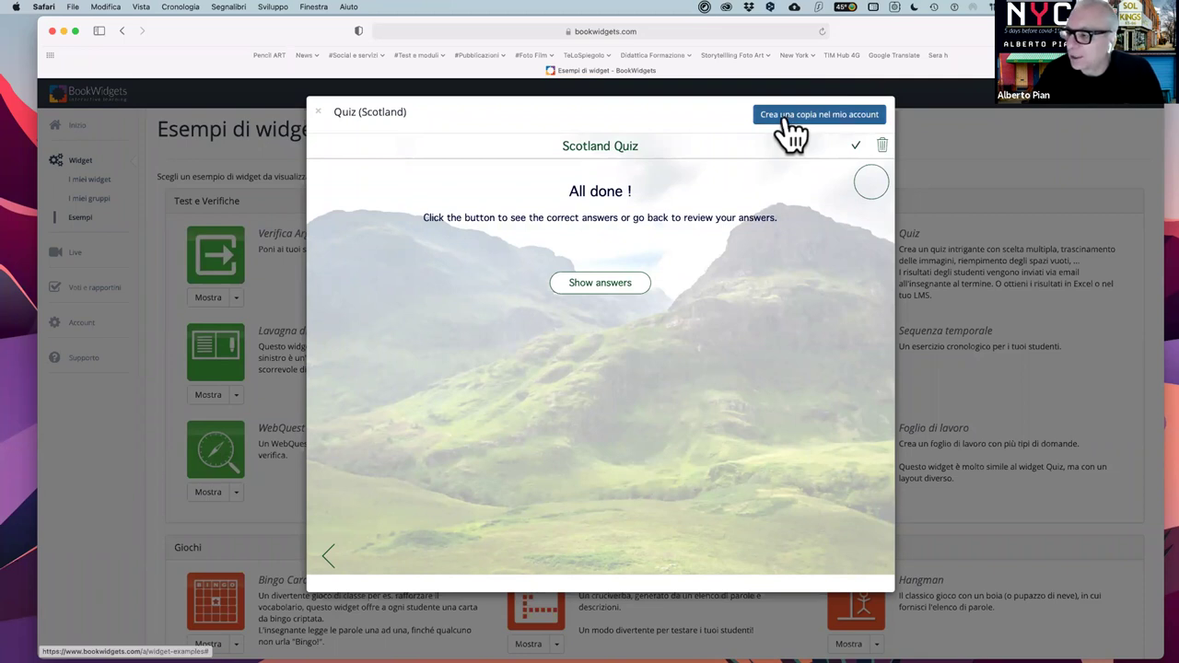
pyautogui.click(315, 112)
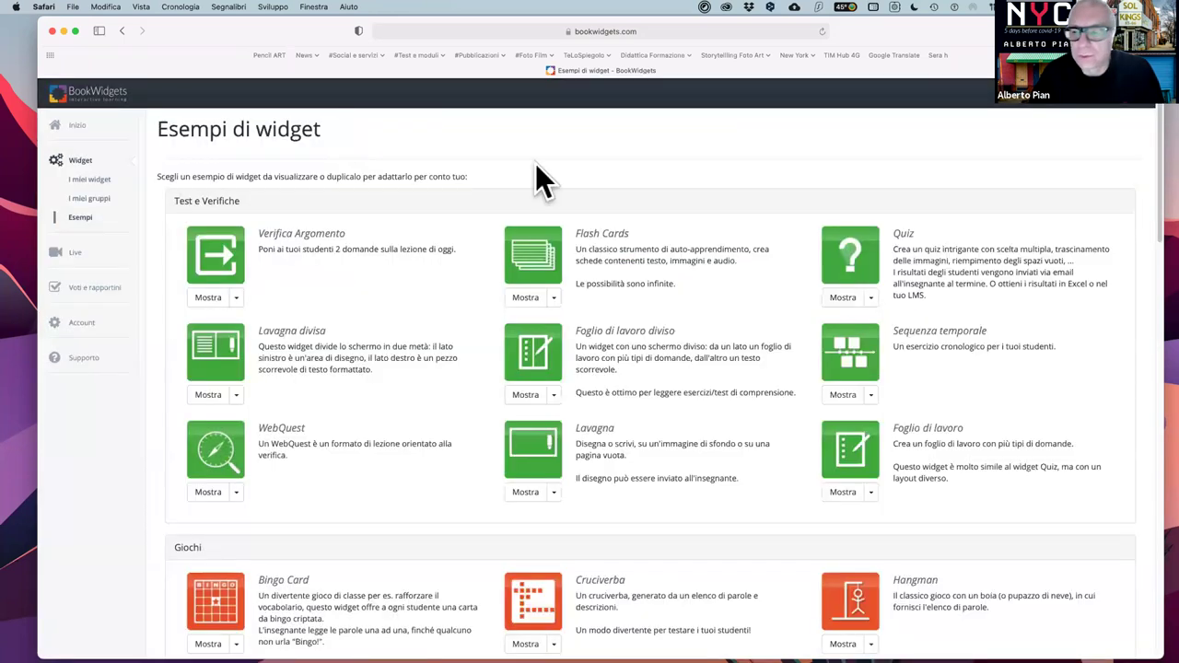
pyautogui.click(871, 297)
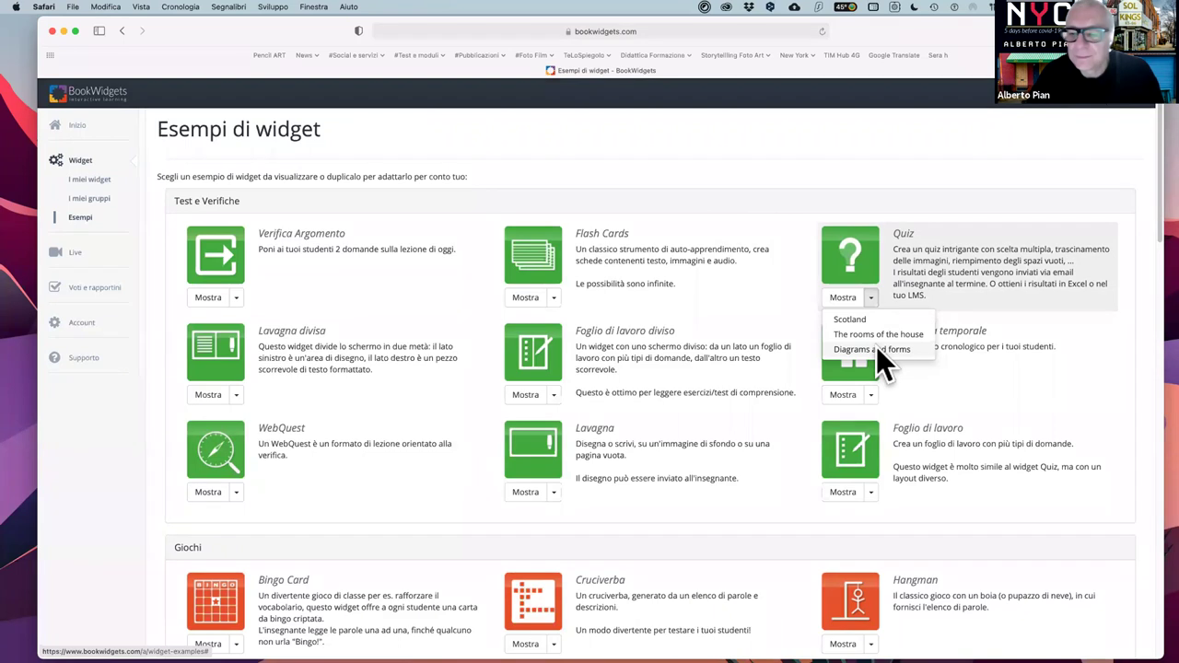
pyautogui.click(875, 350)
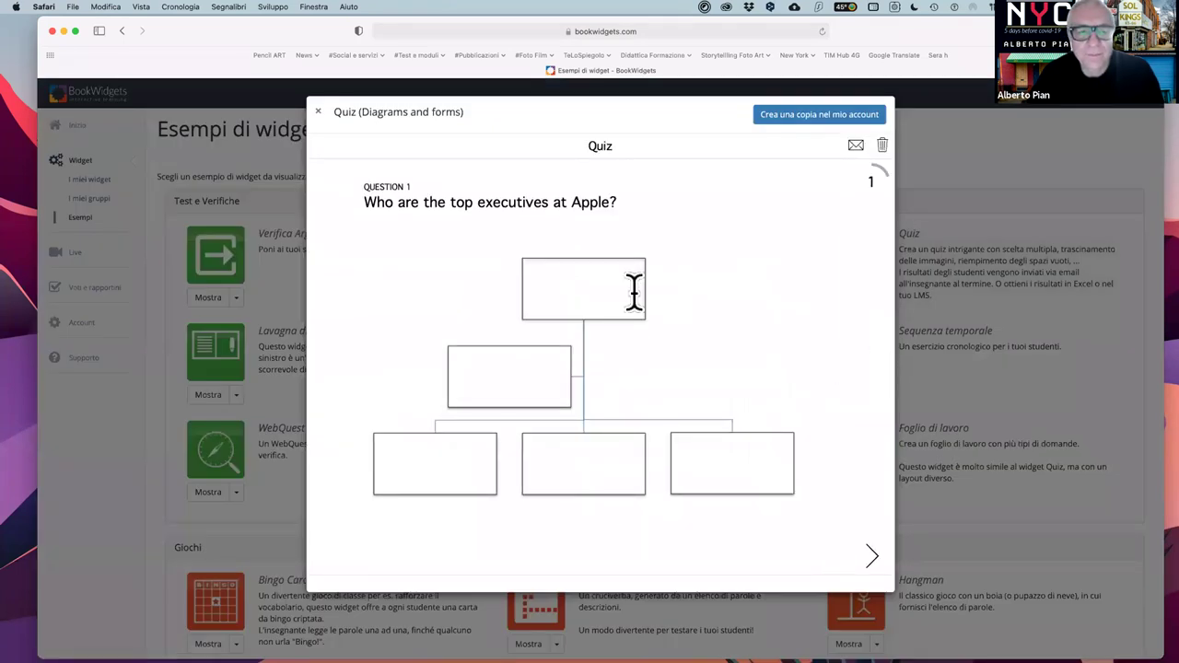
pyautogui.write('wrfqwrf')
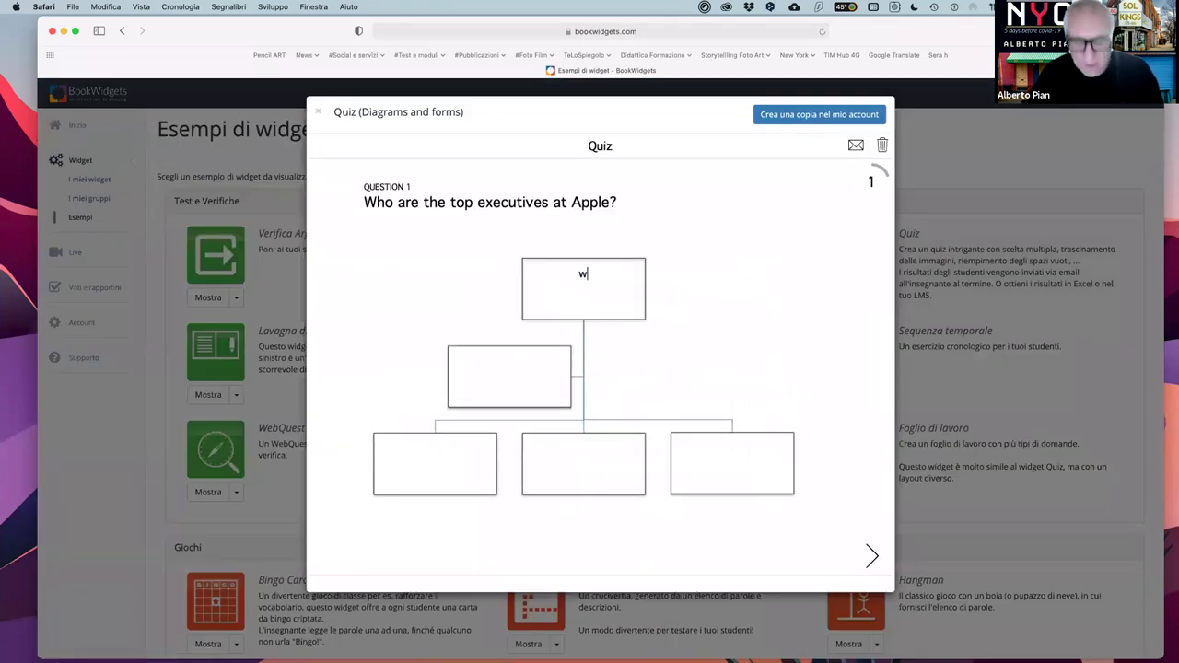
pyautogui.click(872, 558)
pyautogui.click(463, 368)
pyautogui.write('w')
pyautogui.press('Tab')
pyautogui.write('efwef')
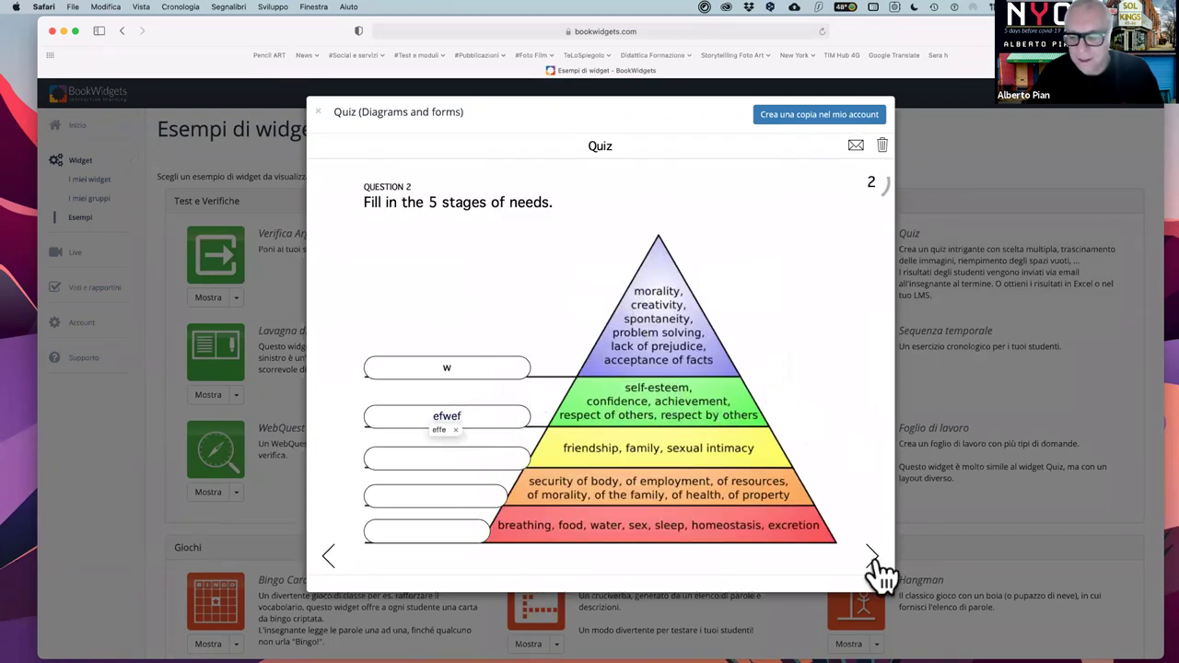
pyautogui.click(872, 556)
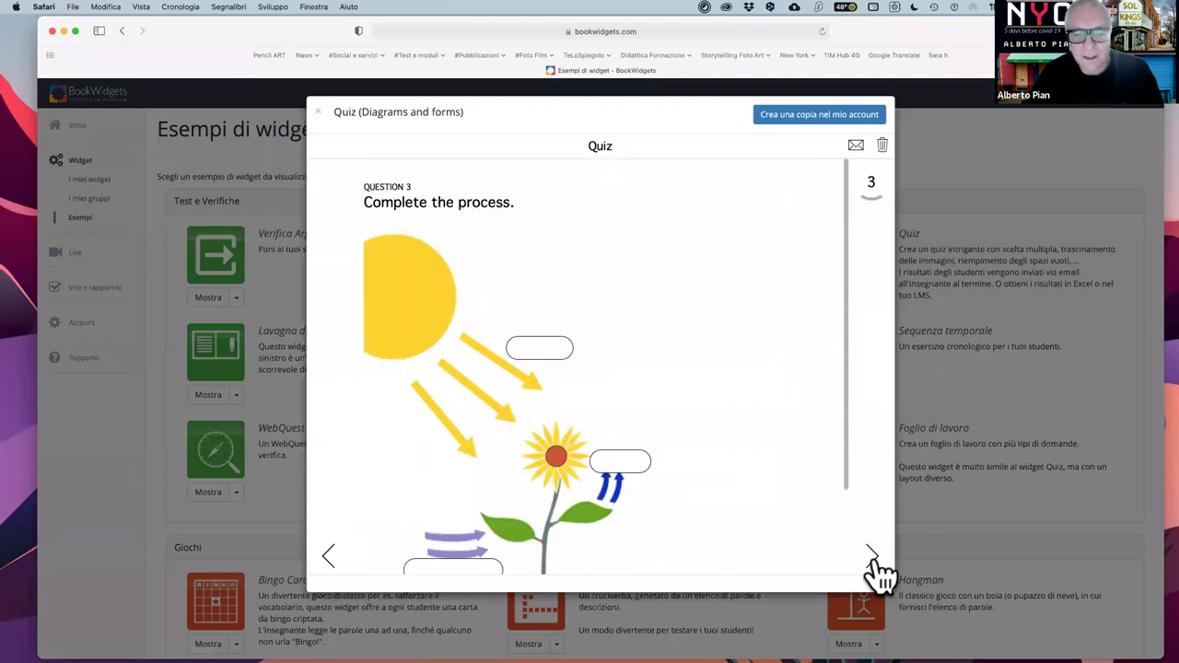
pyautogui.click(544, 344)
pyautogui.write('1wf1rwf')
pyautogui.press('Tab')
pyautogui.write('wrgw')
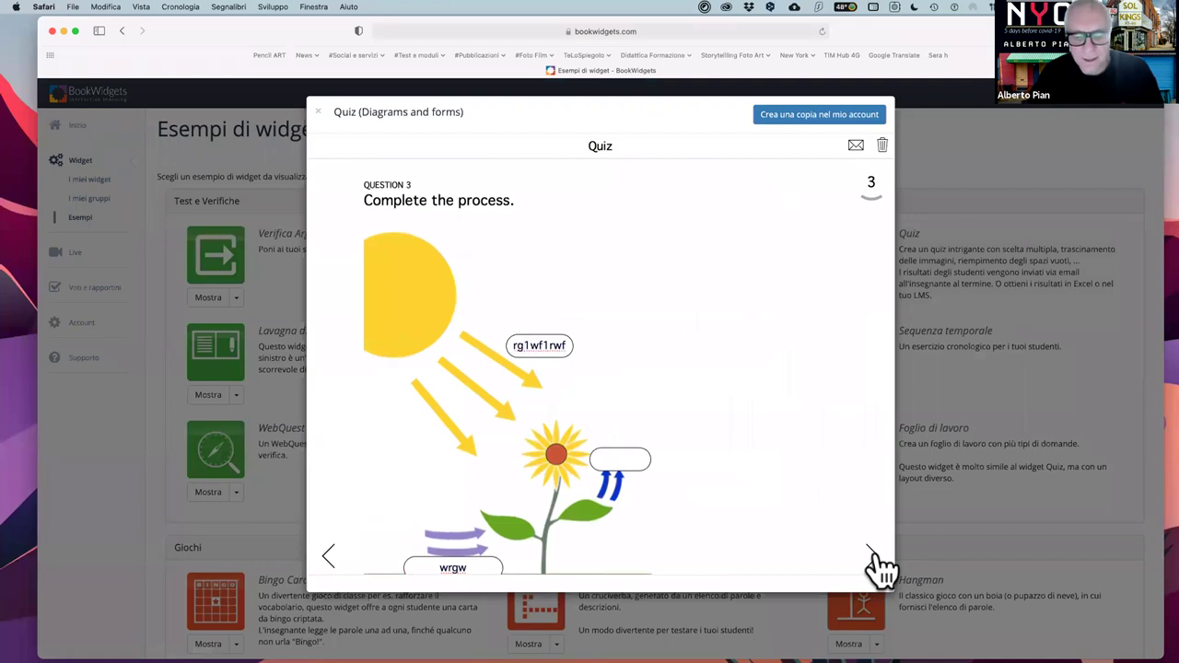
pyautogui.click(871, 555)
pyautogui.click(872, 556)
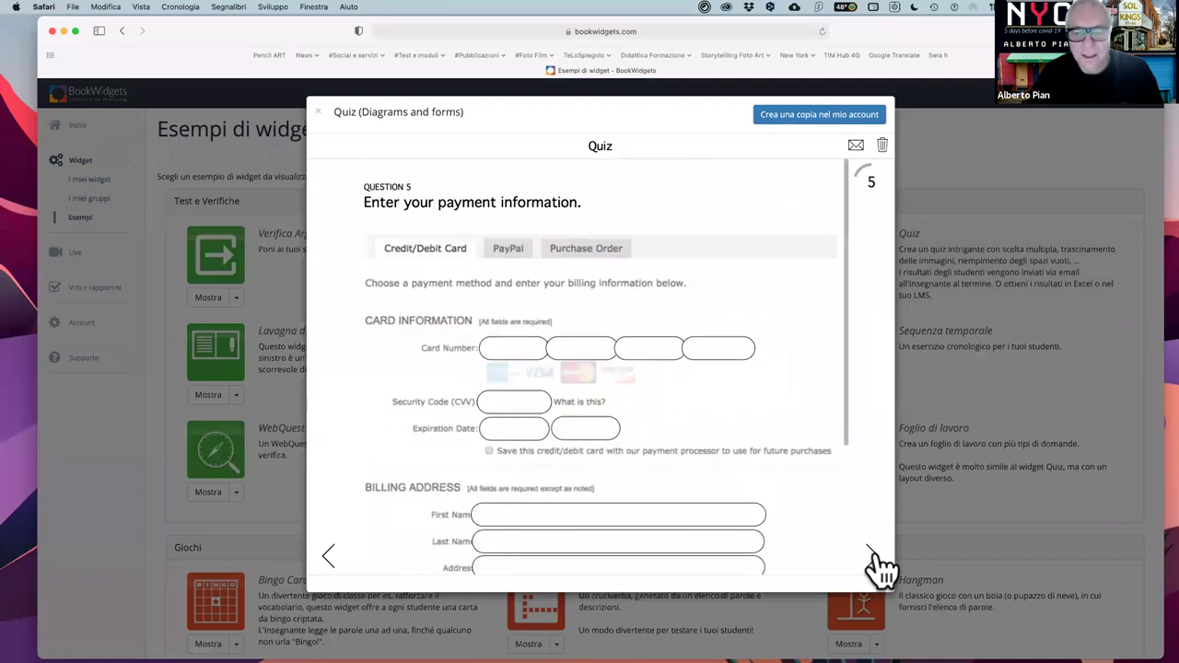
pyautogui.click(508, 347)
pyautogui.write('qergrewg')
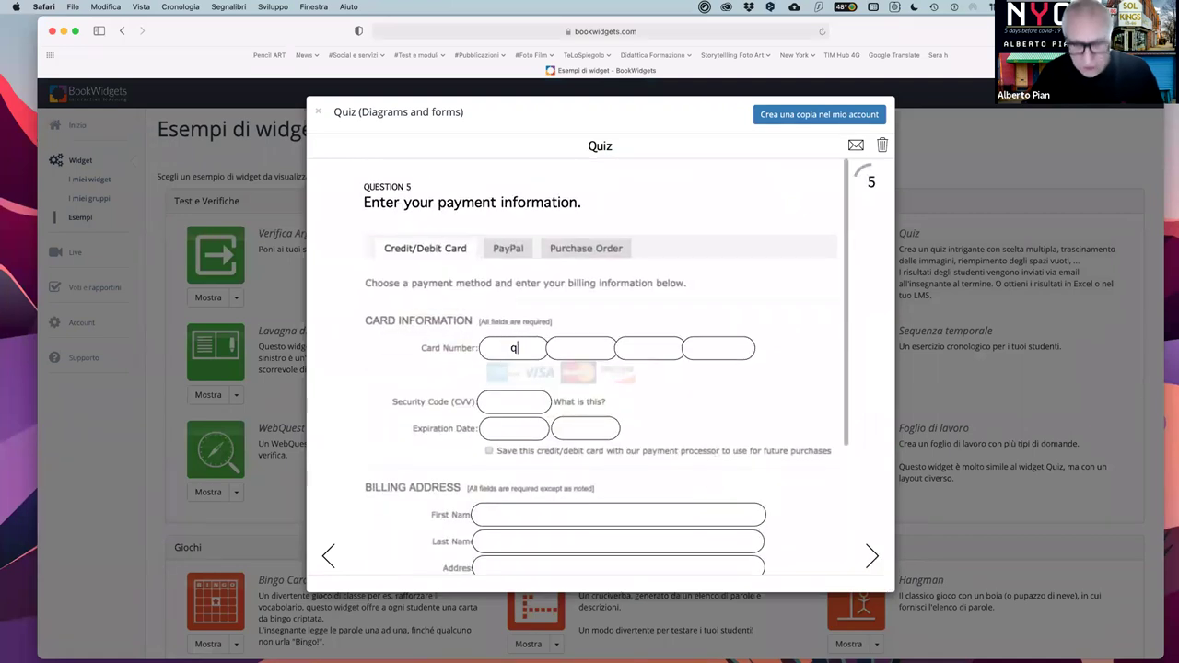
pyautogui.click(580, 426)
pyautogui.write('qwrgqwrg')
pyautogui.click(584, 516)
pyautogui.write('qwrg')
pyautogui.click(872, 555)
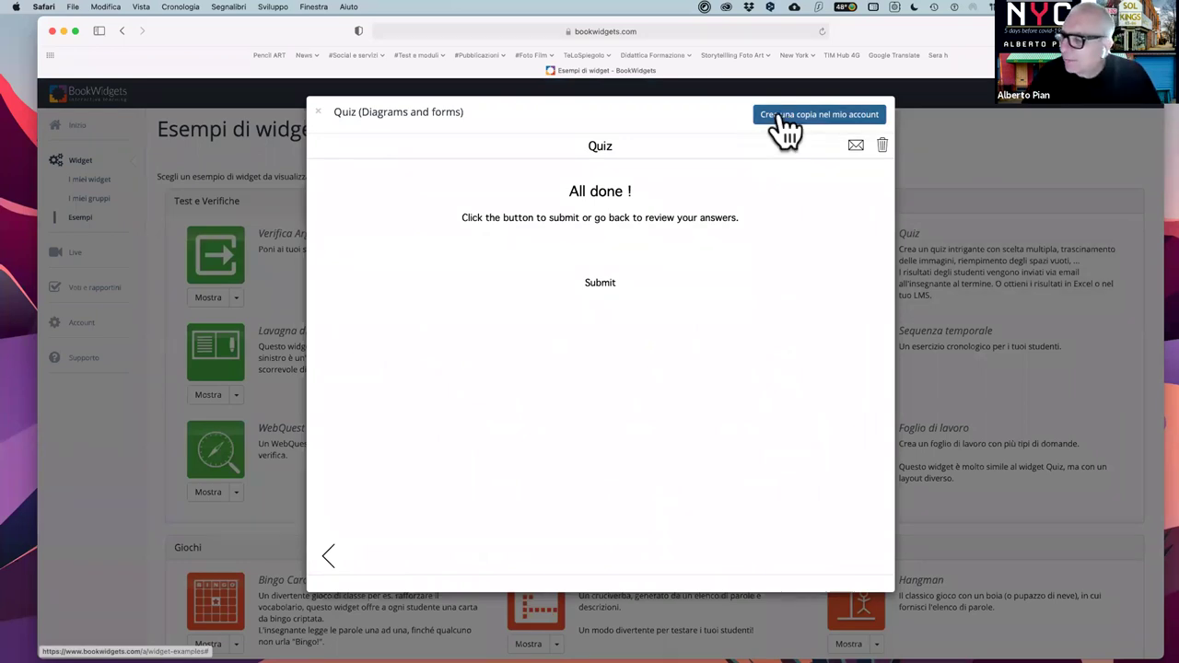
pyautogui.click(318, 113)
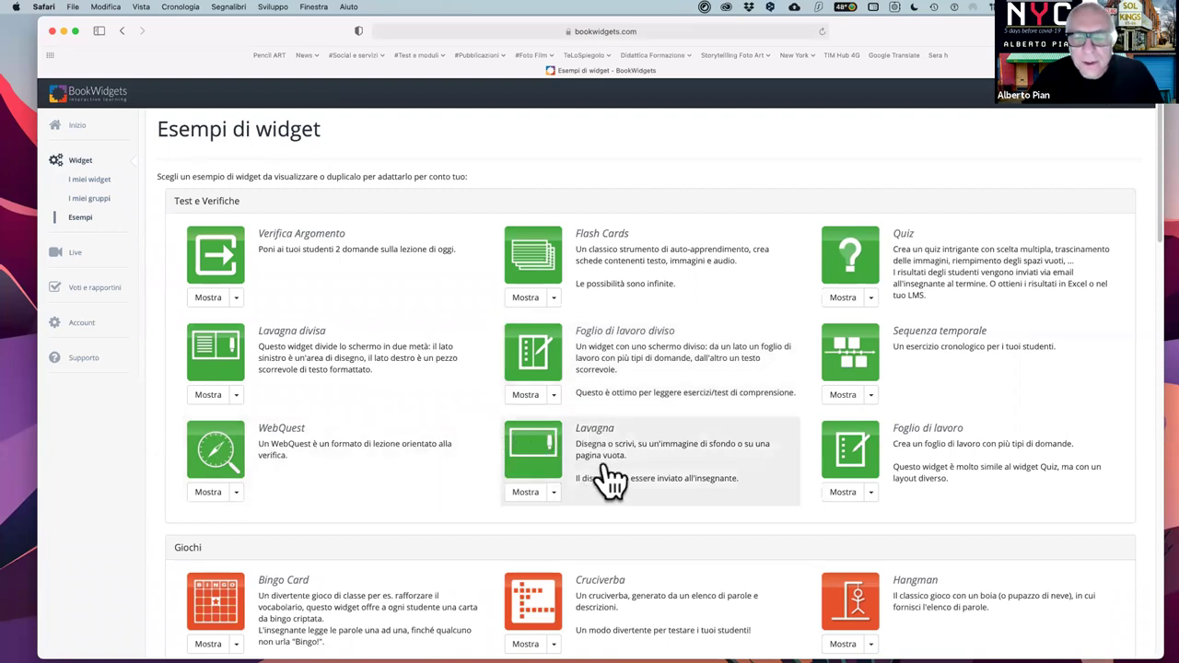
# - Preview Les Fruits flash cards, flipping and hearing une pomme and des raisins
pyautogui.click(553, 297)
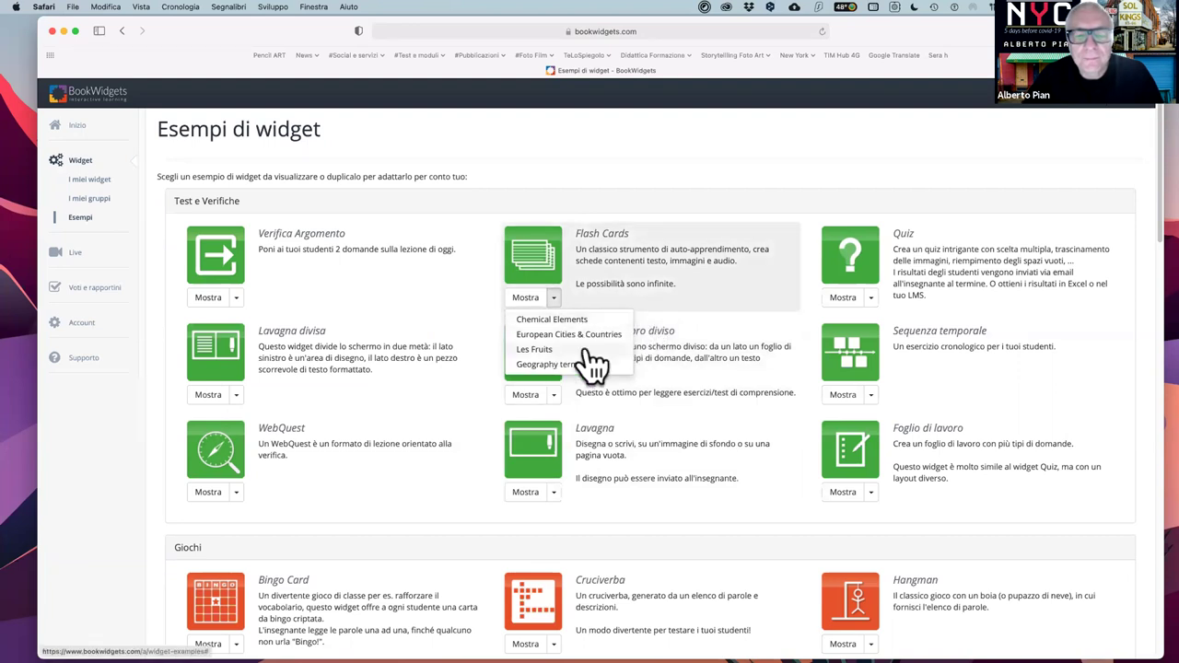
pyautogui.click(556, 349)
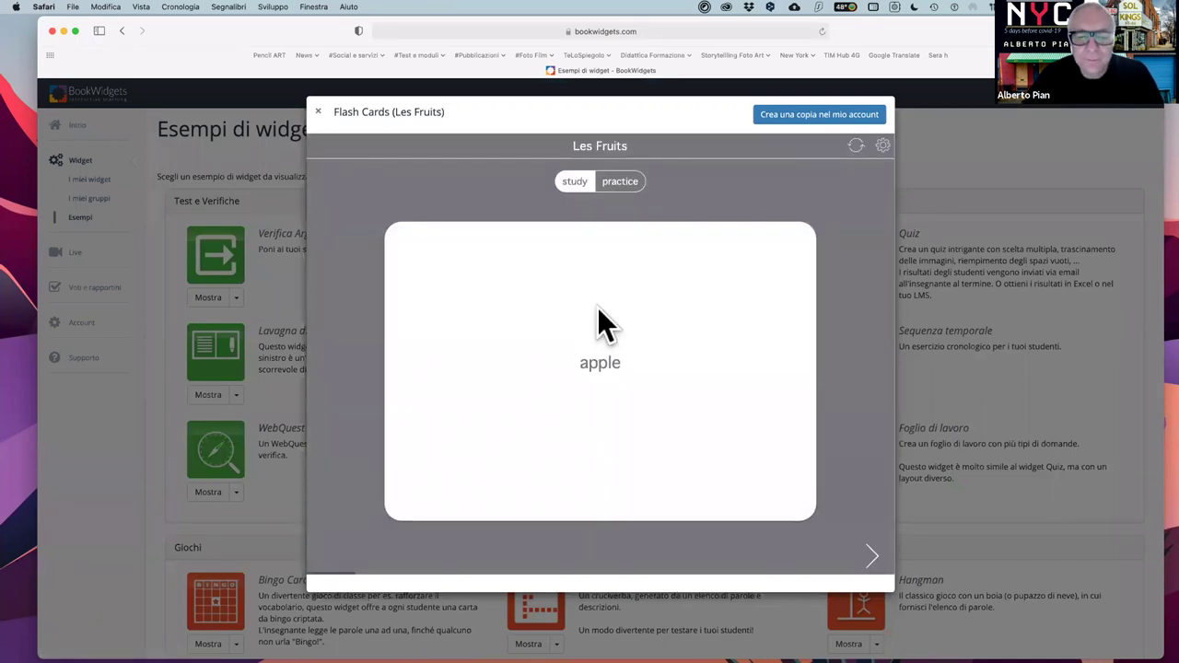
pyautogui.click(623, 370)
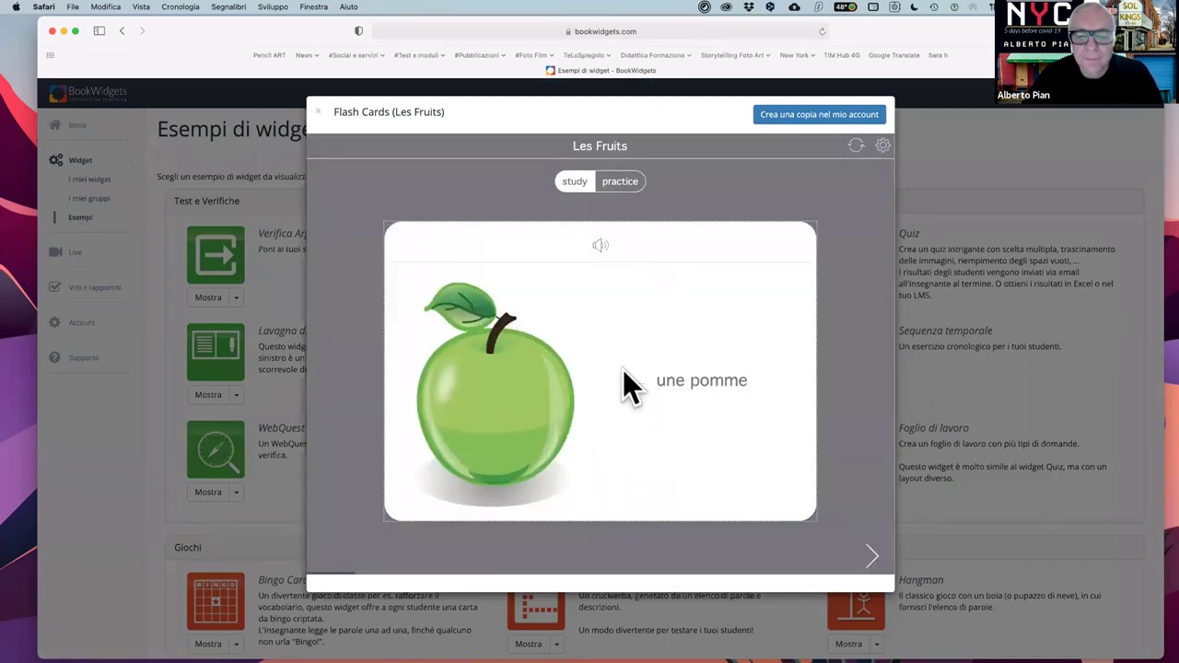
pyautogui.click(601, 245)
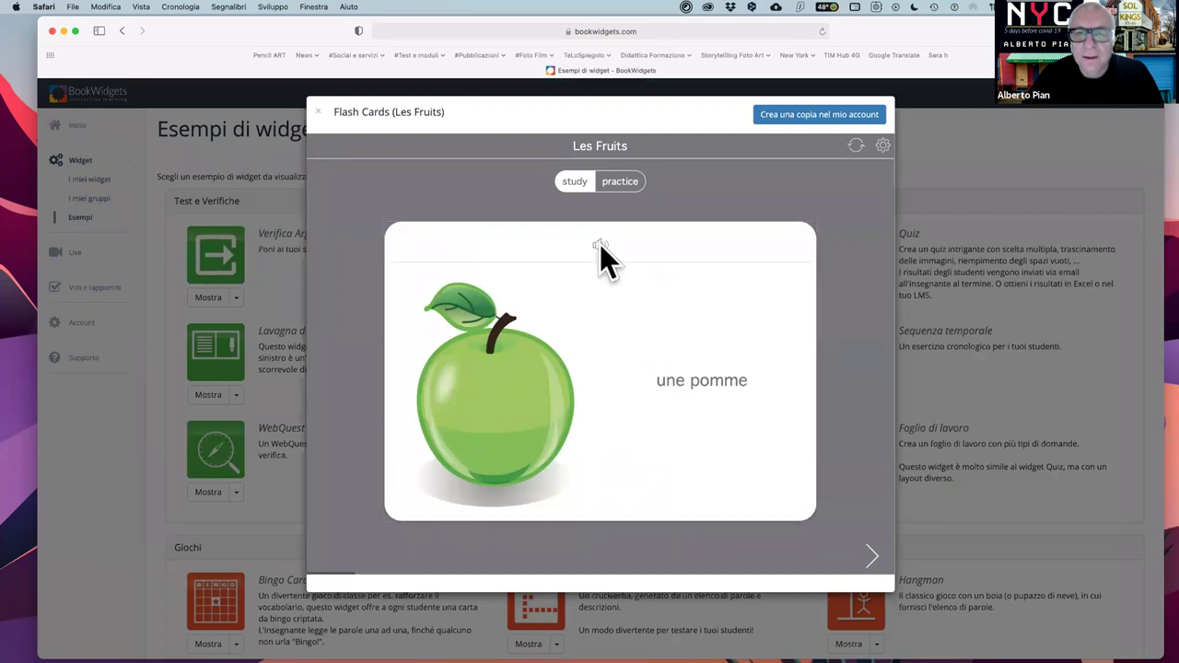
pyautogui.click(702, 338)
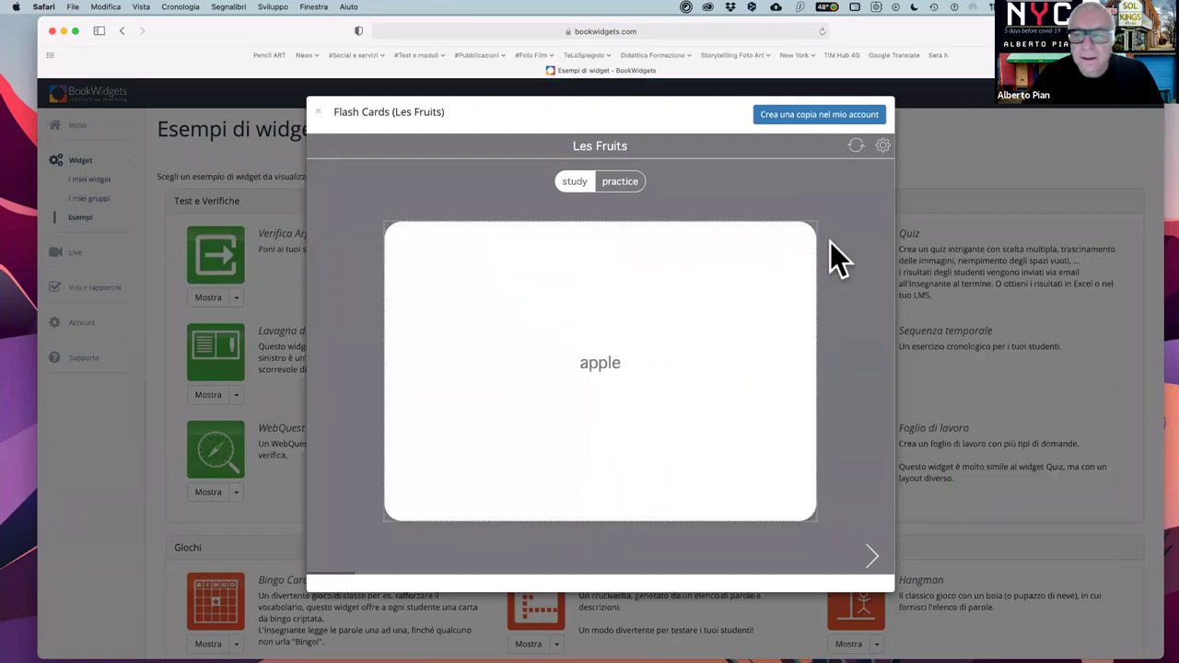
pyautogui.click(872, 557)
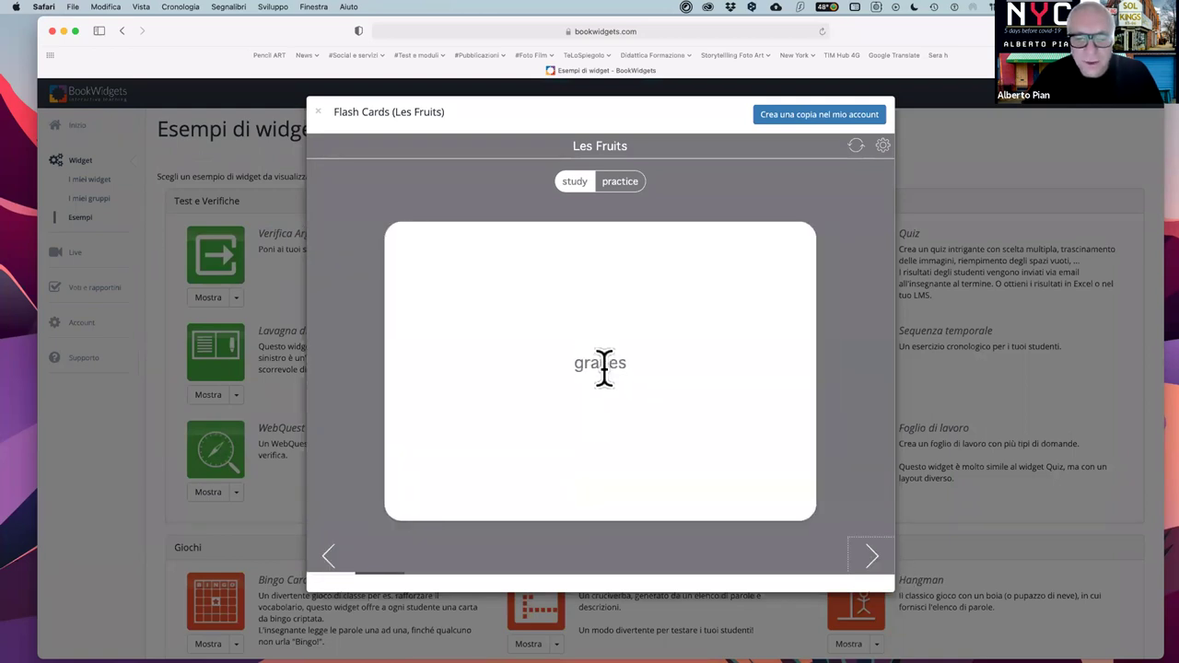
pyautogui.click(603, 367)
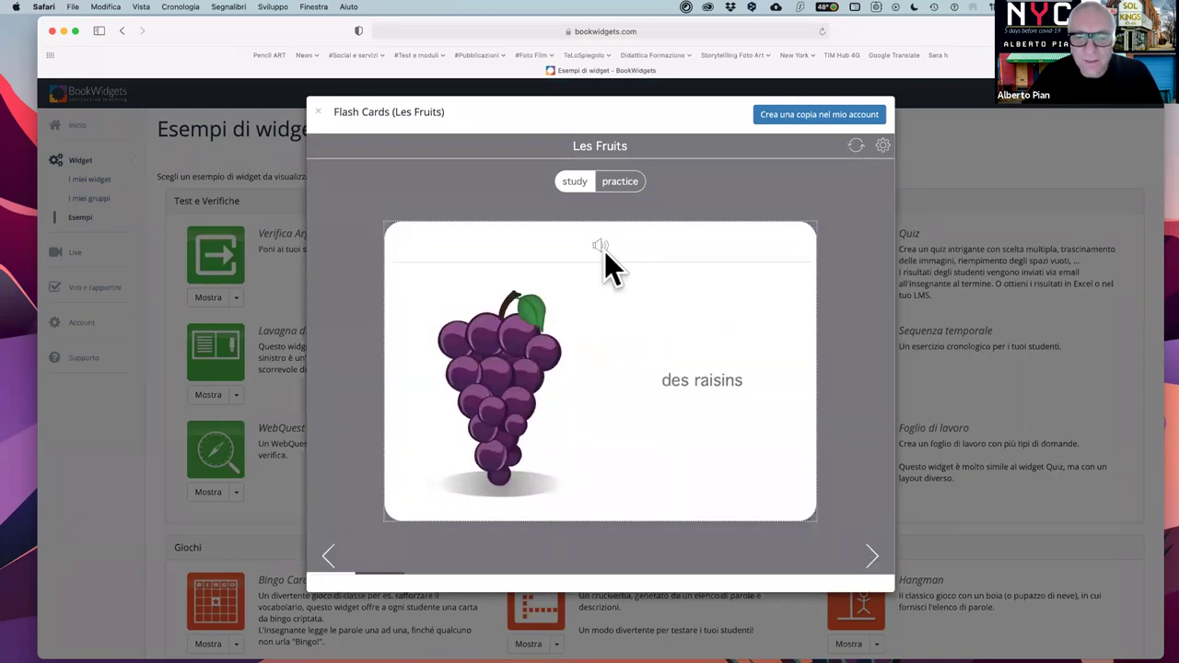
pyautogui.click(600, 245)
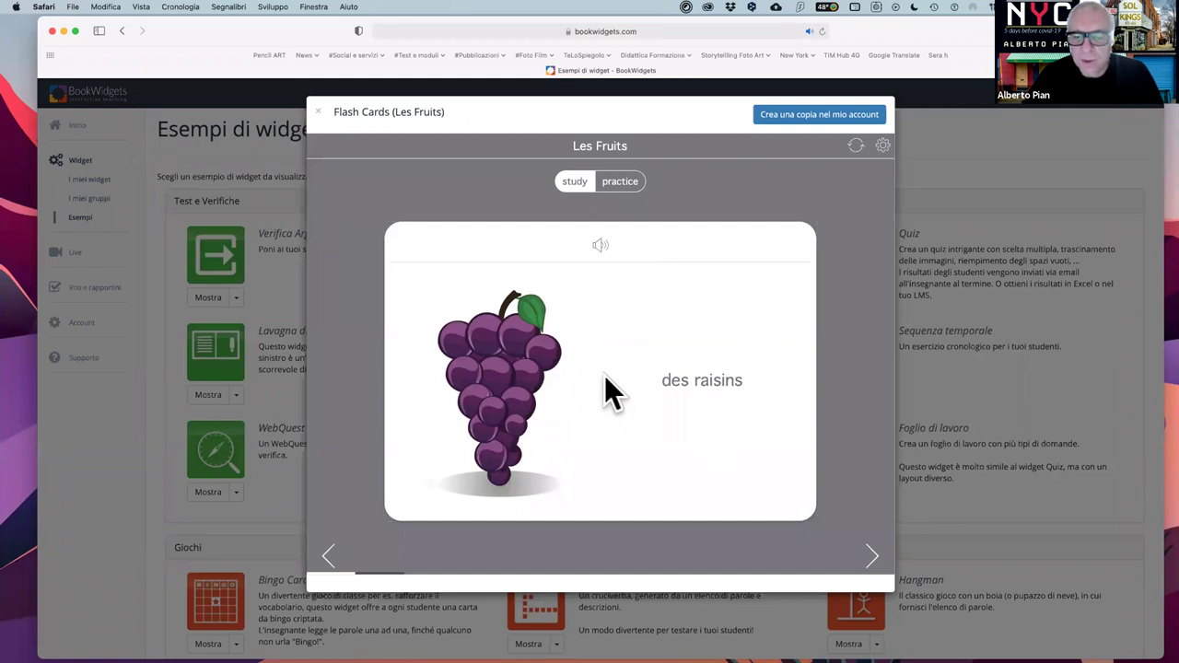
pyautogui.click(873, 557)
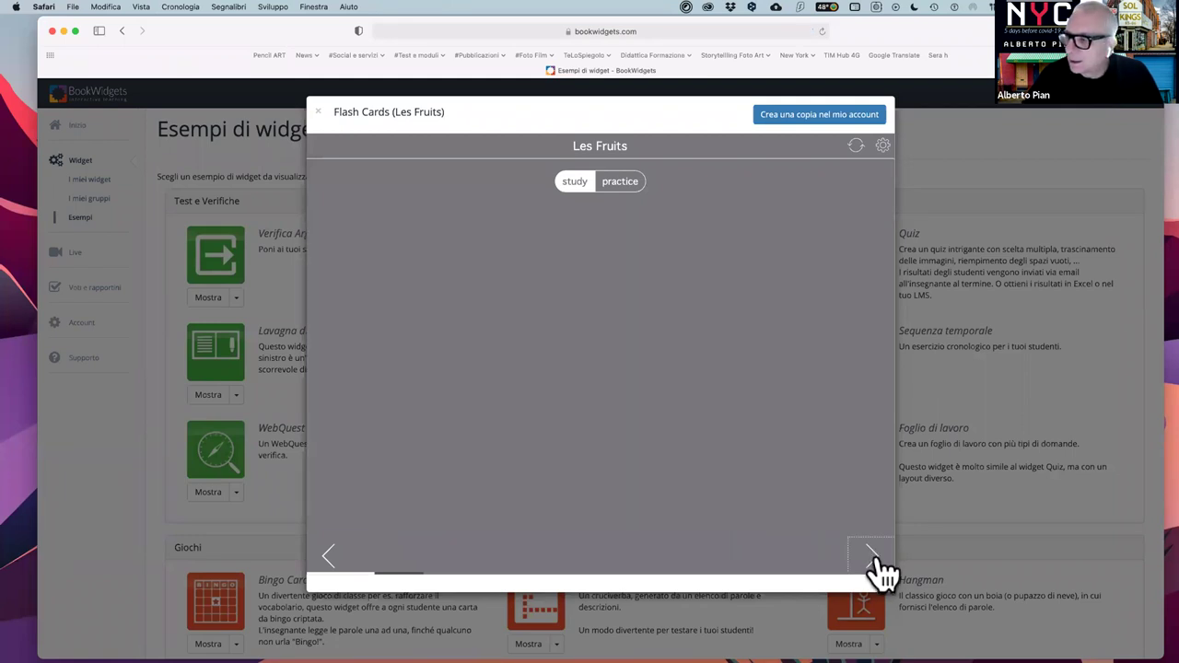
# - Try practice mode on lemon and pear, study une pêche again, then close the preview
pyautogui.click(616, 183)
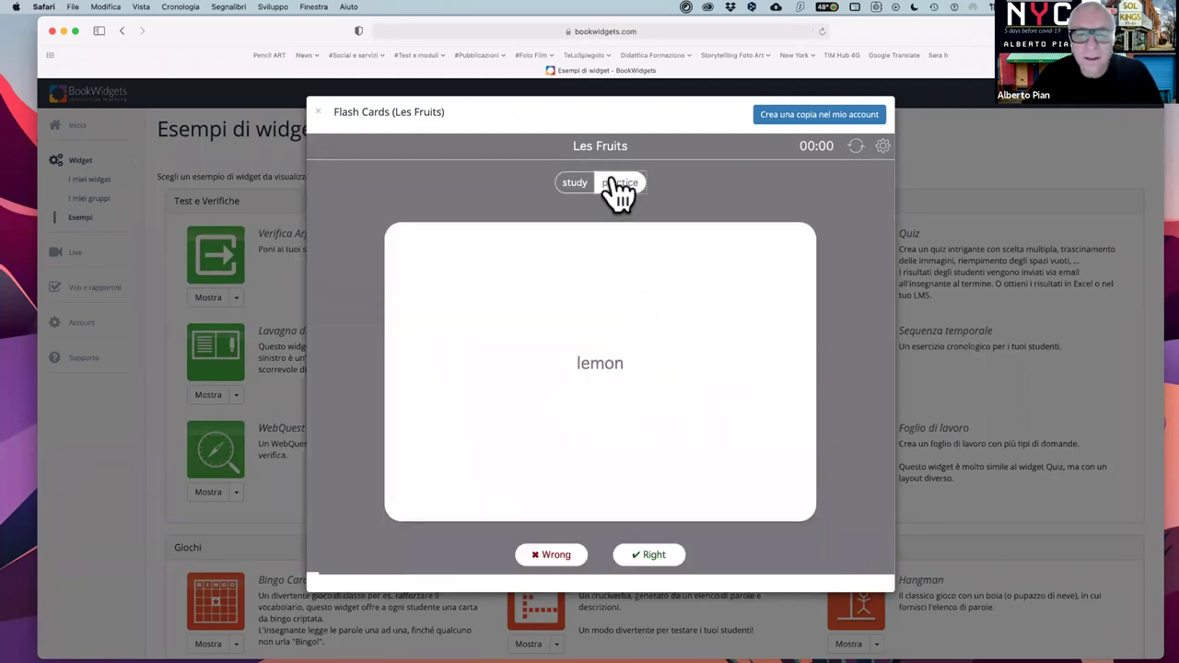
pyautogui.click(592, 369)
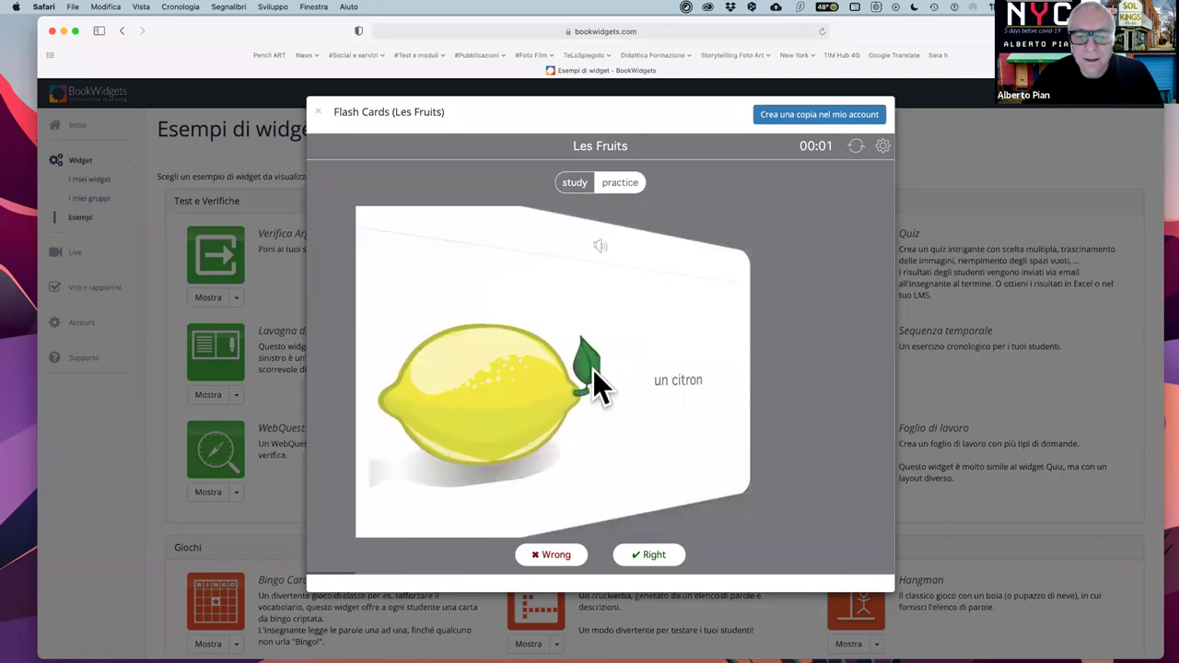
pyautogui.click(667, 556)
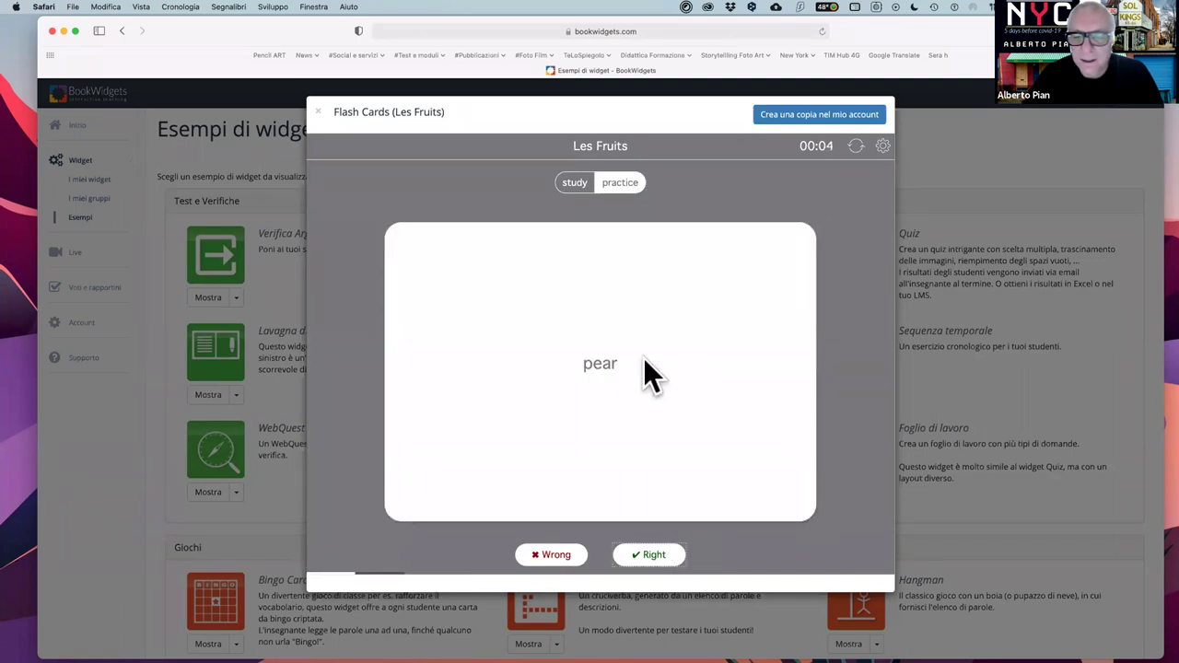
pyautogui.click(618, 292)
pyautogui.click(573, 186)
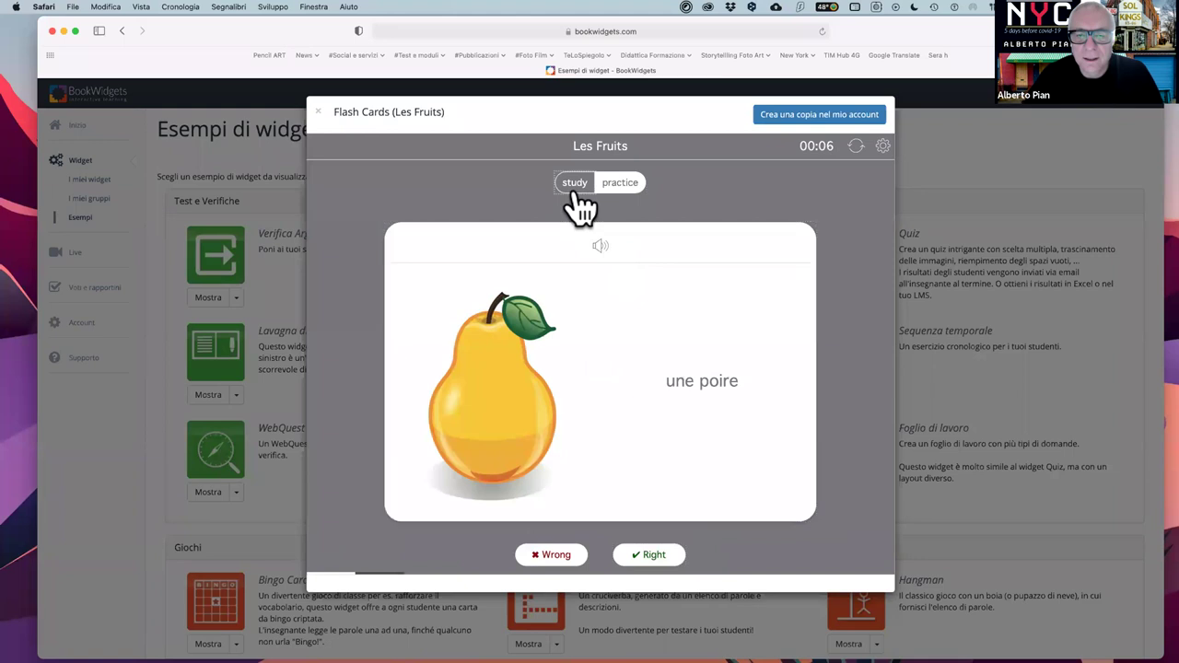
pyautogui.click(624, 363)
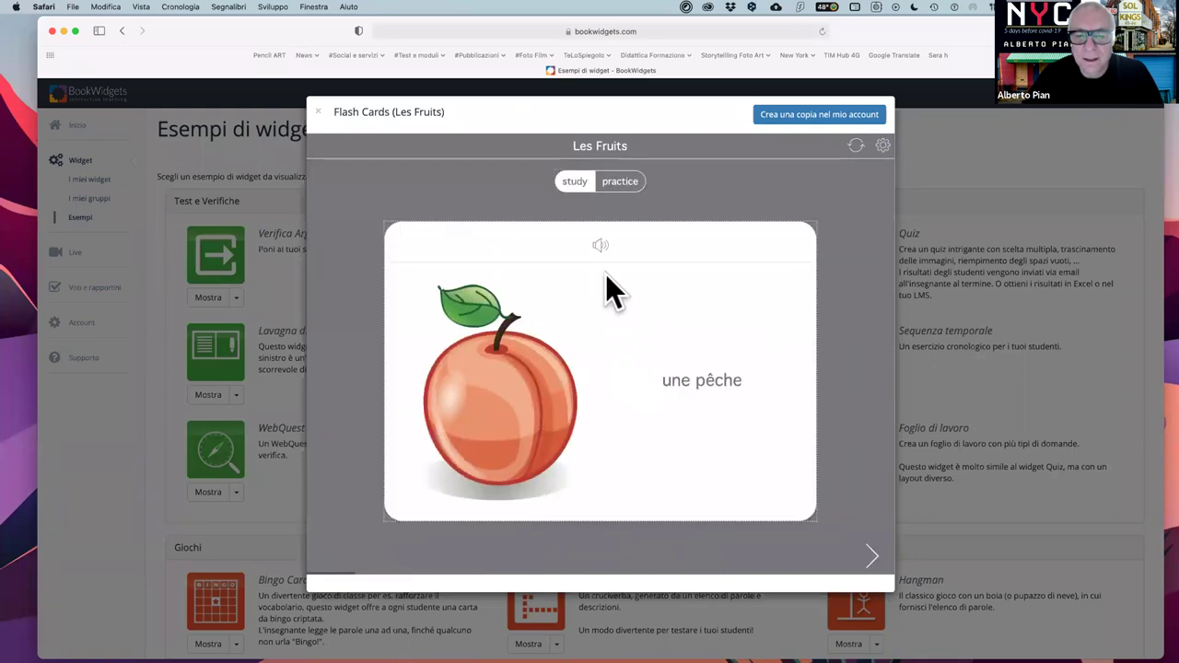
pyautogui.click(601, 245)
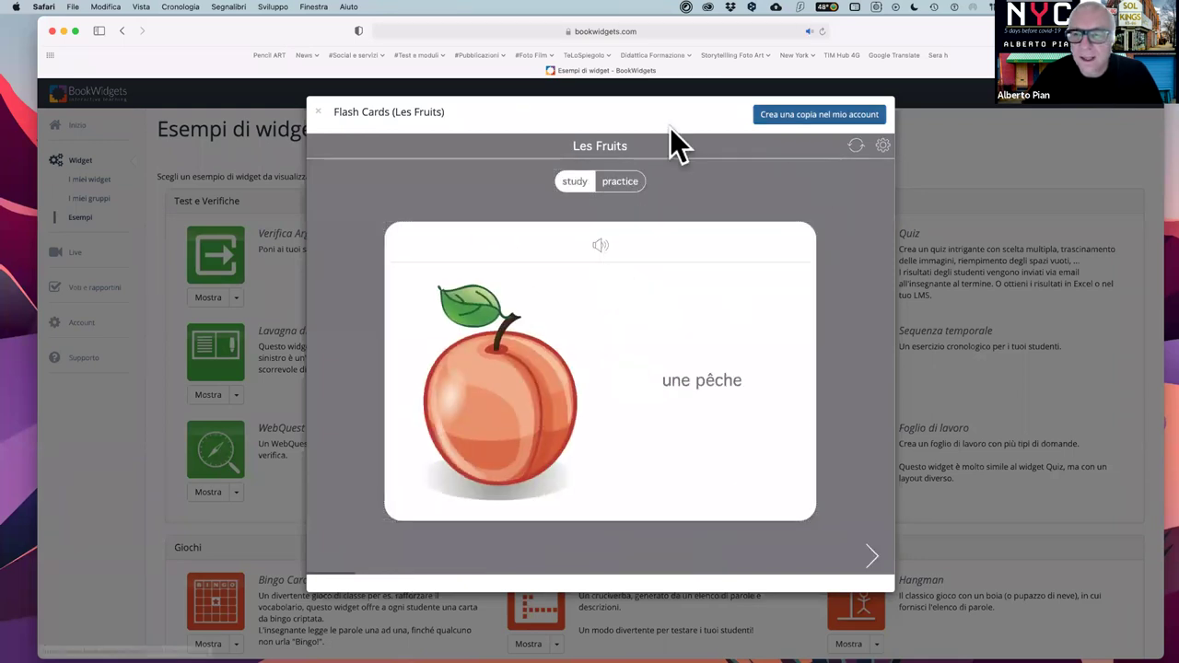
pyautogui.click(318, 112)
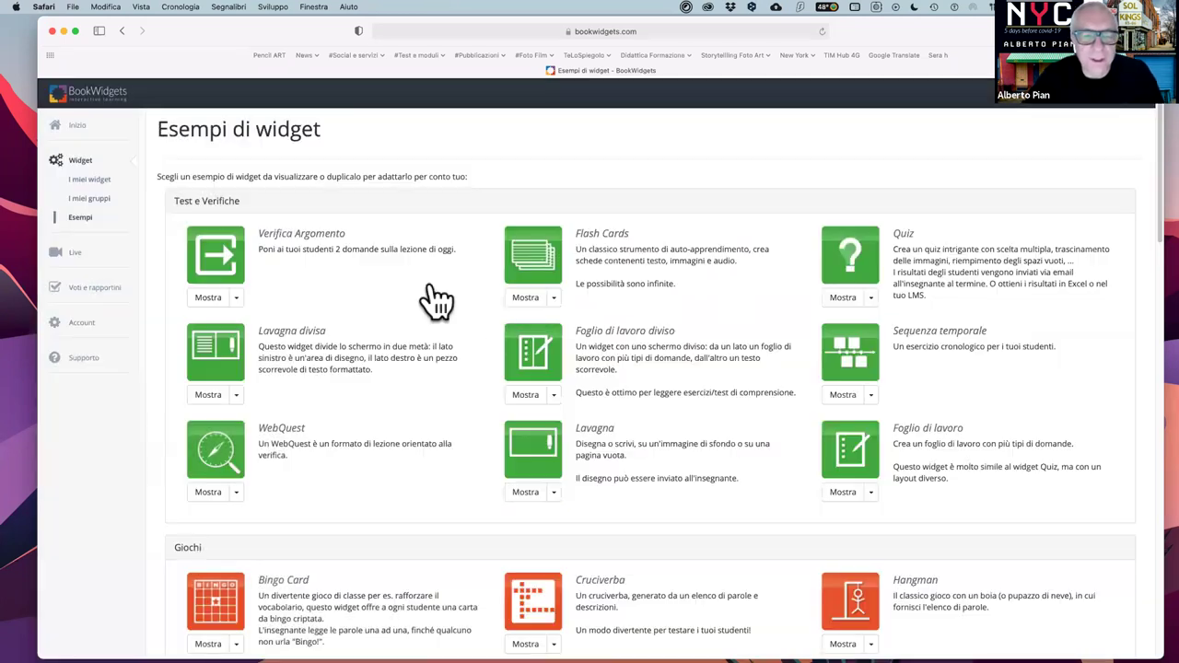
pyautogui.scroll(-2, 704, 407)
pyautogui.scroll(-5, 704, 407)
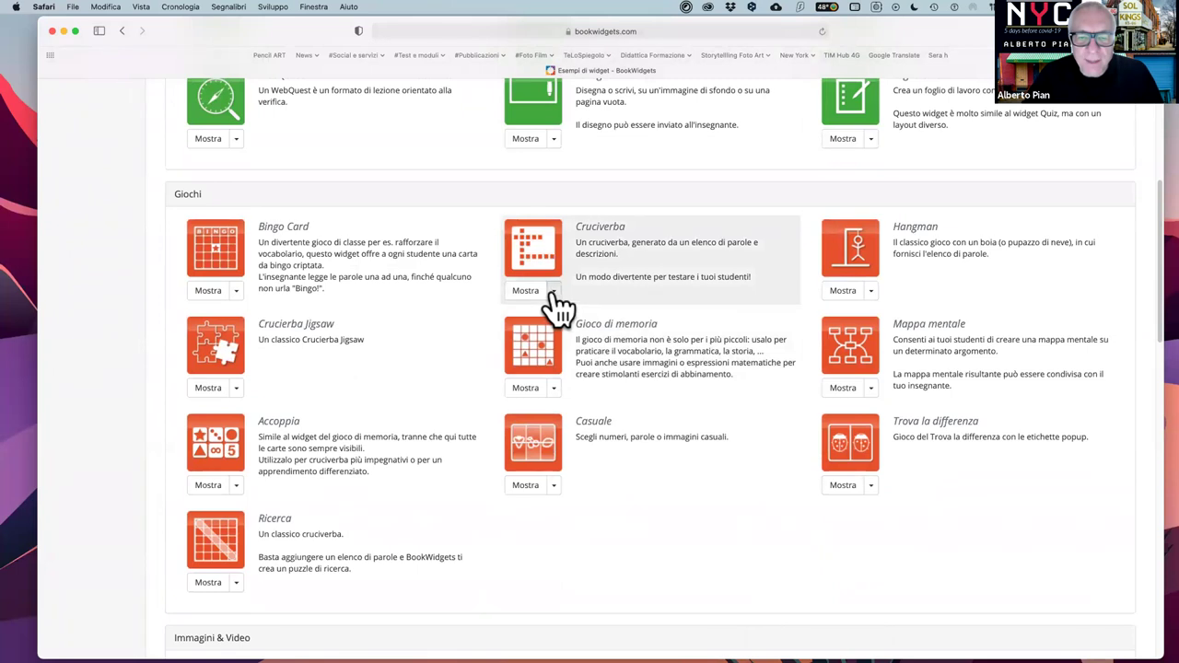
pyautogui.click(554, 291)
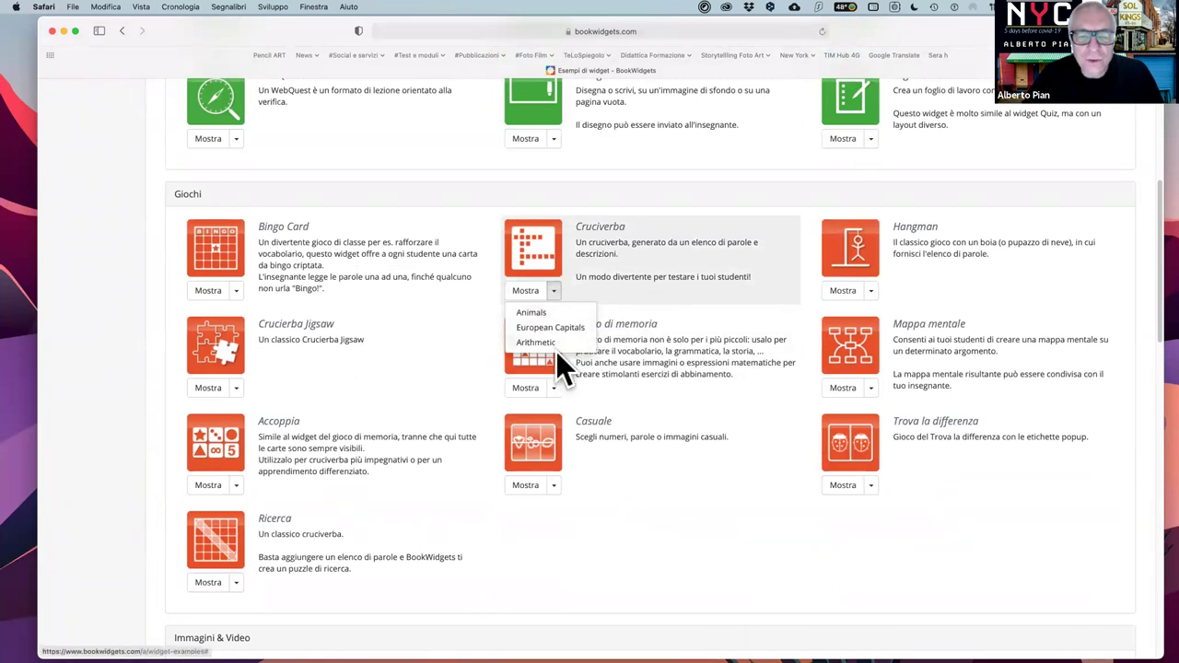
pyautogui.click(540, 313)
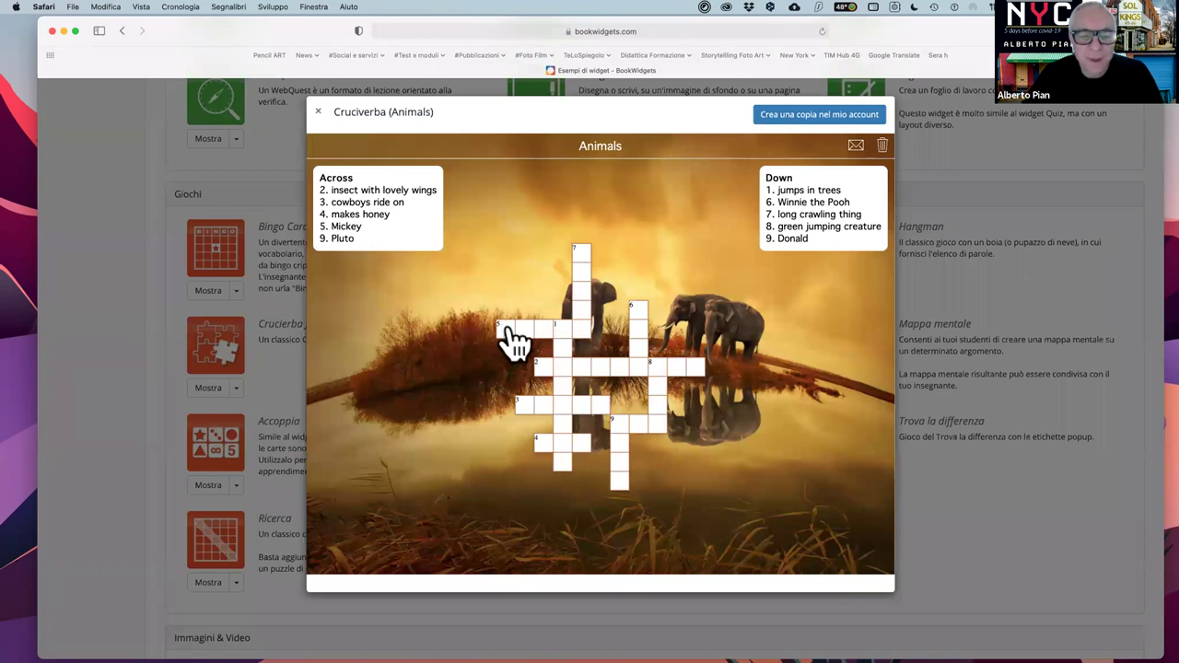
pyautogui.click(507, 333)
pyautogui.click(588, 297)
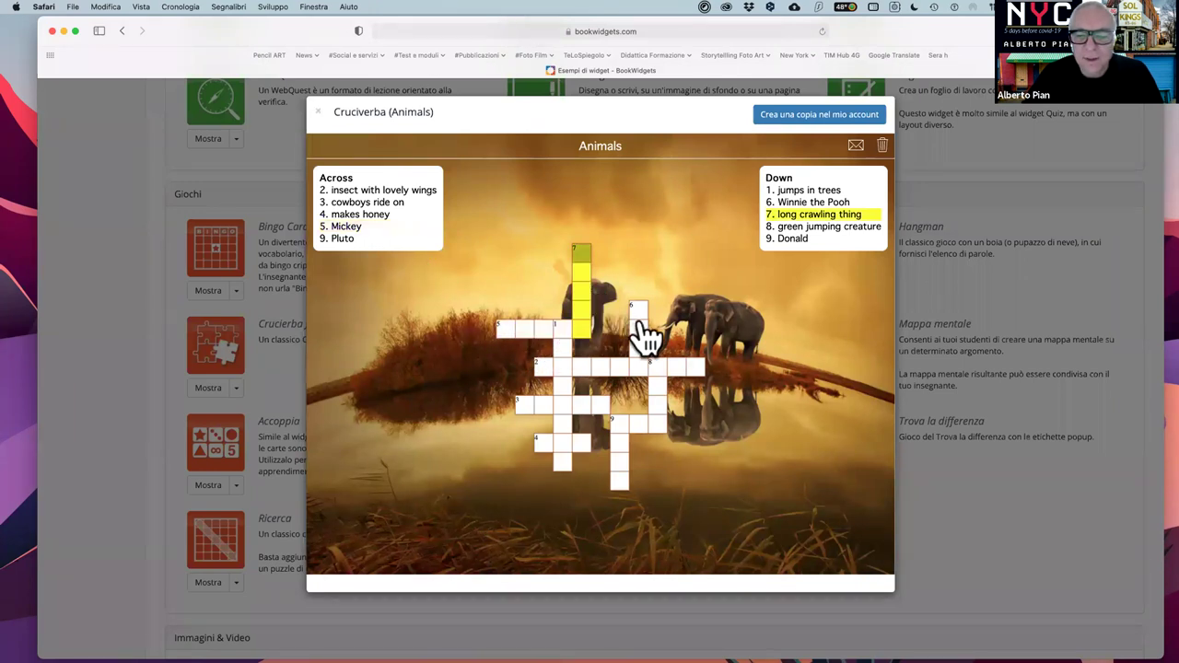
pyautogui.click(637, 333)
pyautogui.click(654, 426)
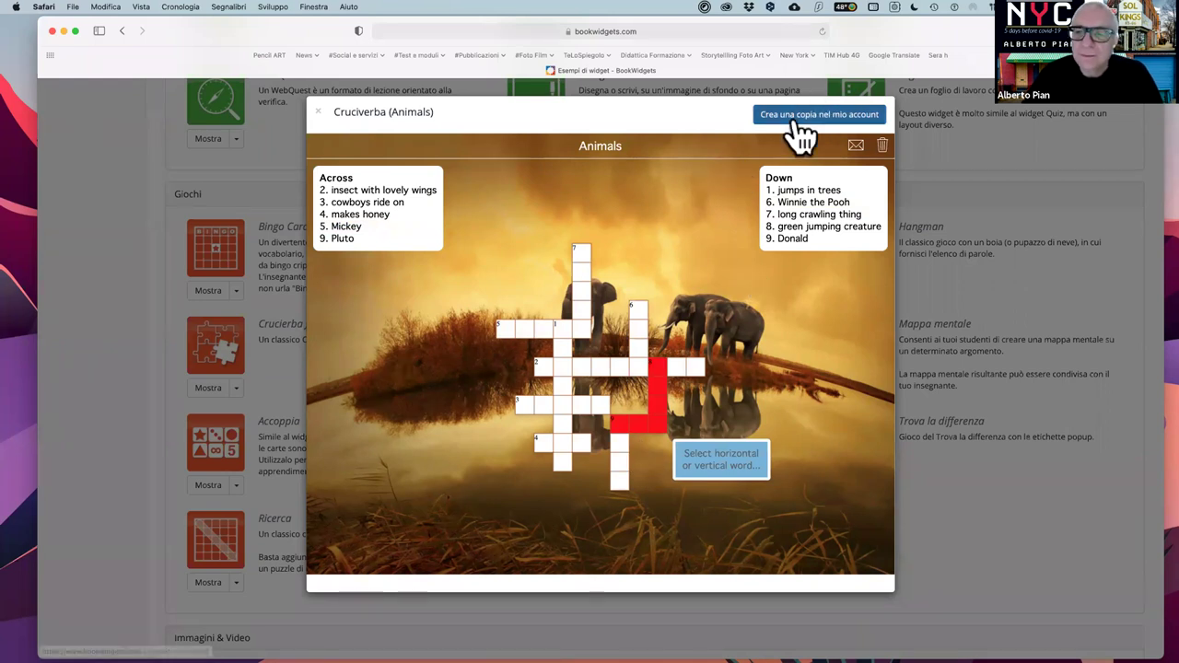
pyautogui.click(317, 114)
pyautogui.scroll(5, 703, 360)
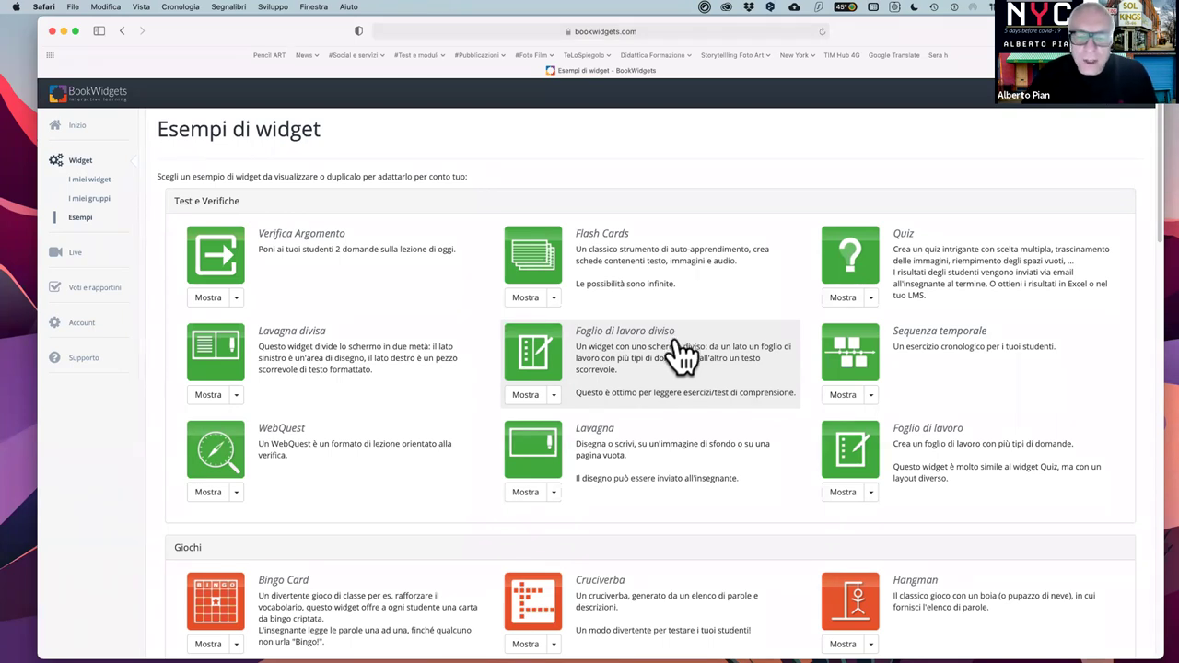
pyautogui.click(629, 355)
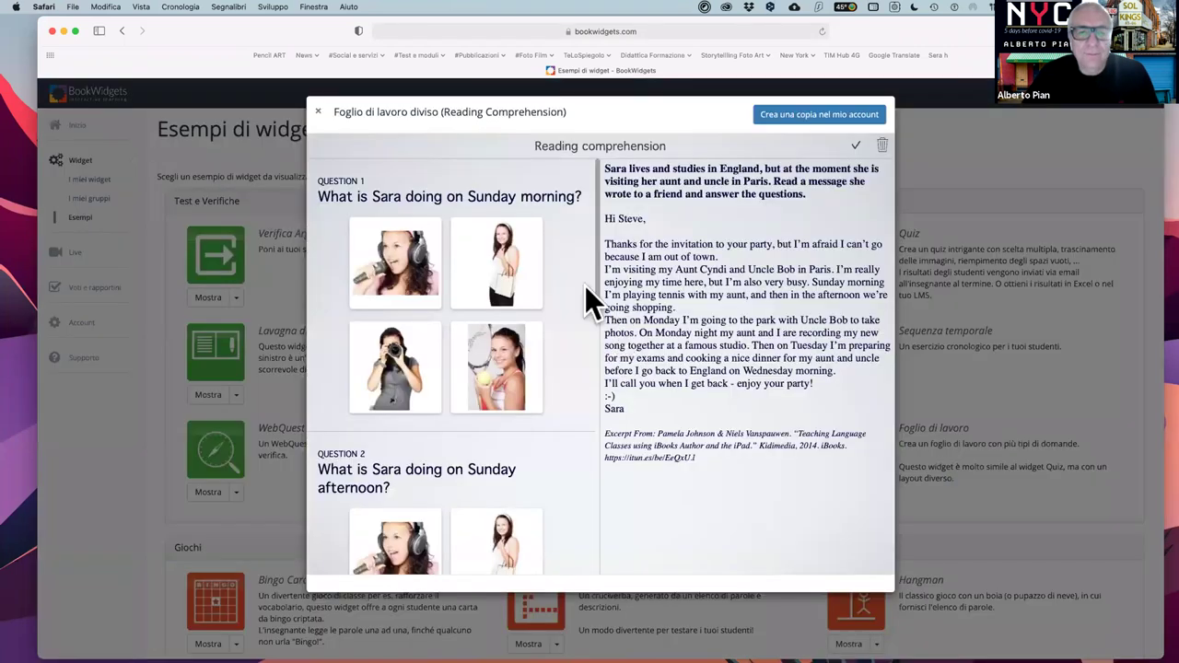
pyautogui.scroll(-10, 499, 285)
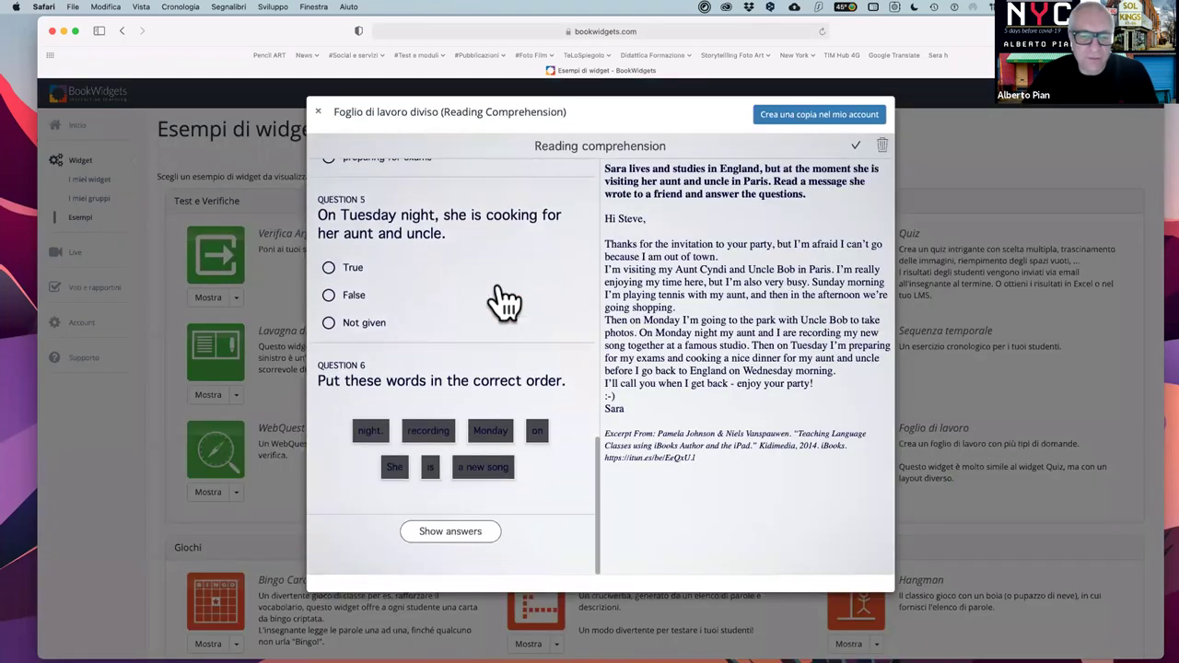
pyautogui.scroll(10, 500, 299)
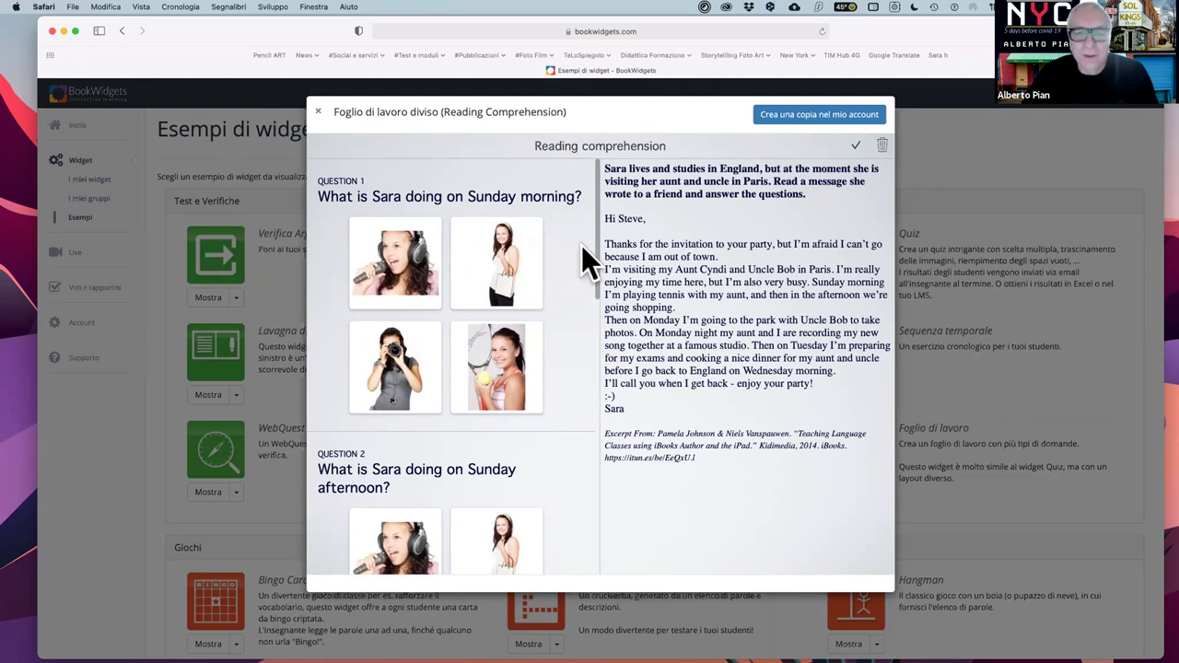
pyautogui.scroll(-5, 501, 322)
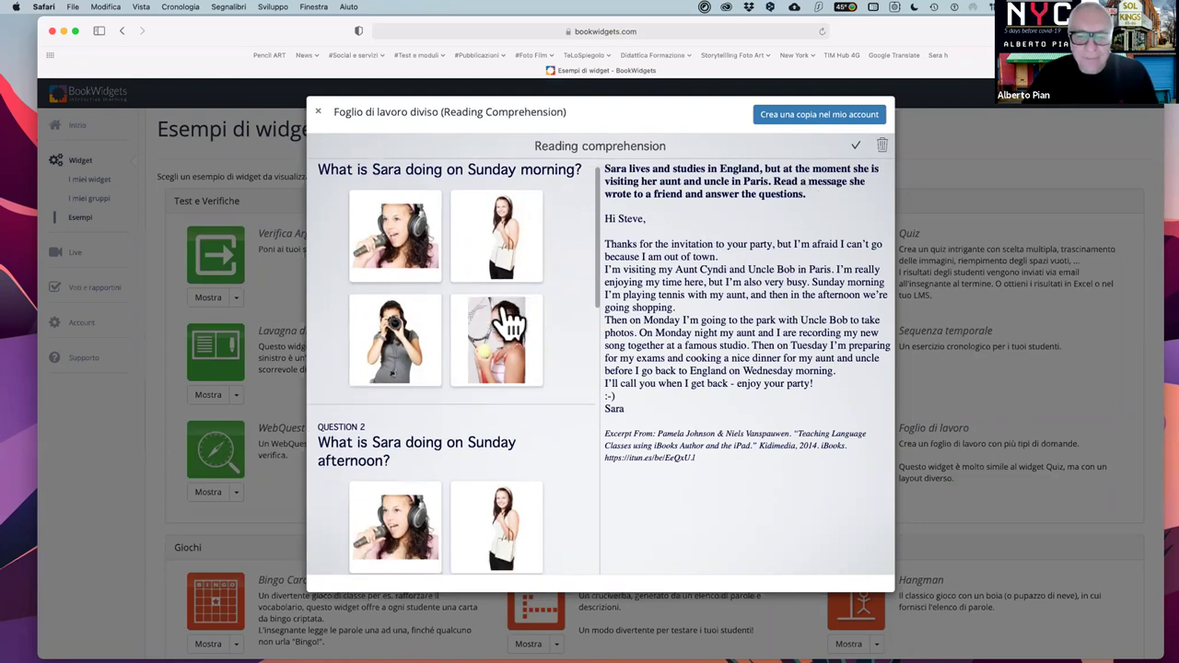
pyautogui.scroll(-5, 507, 321)
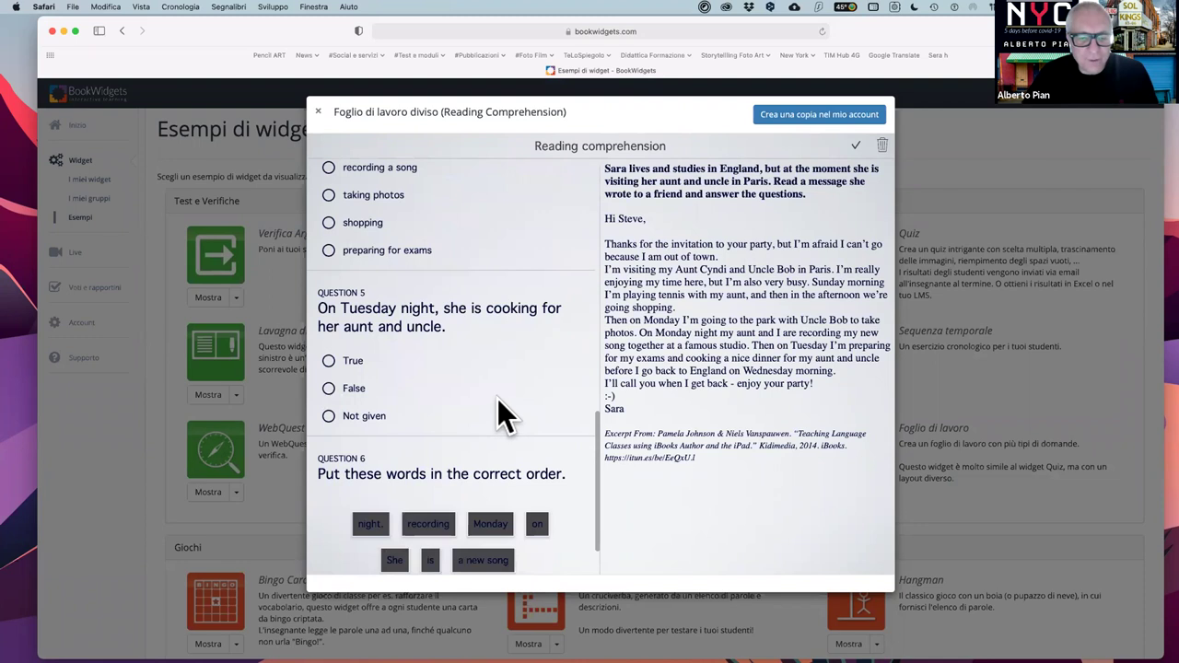
pyautogui.scroll(-2, 497, 398)
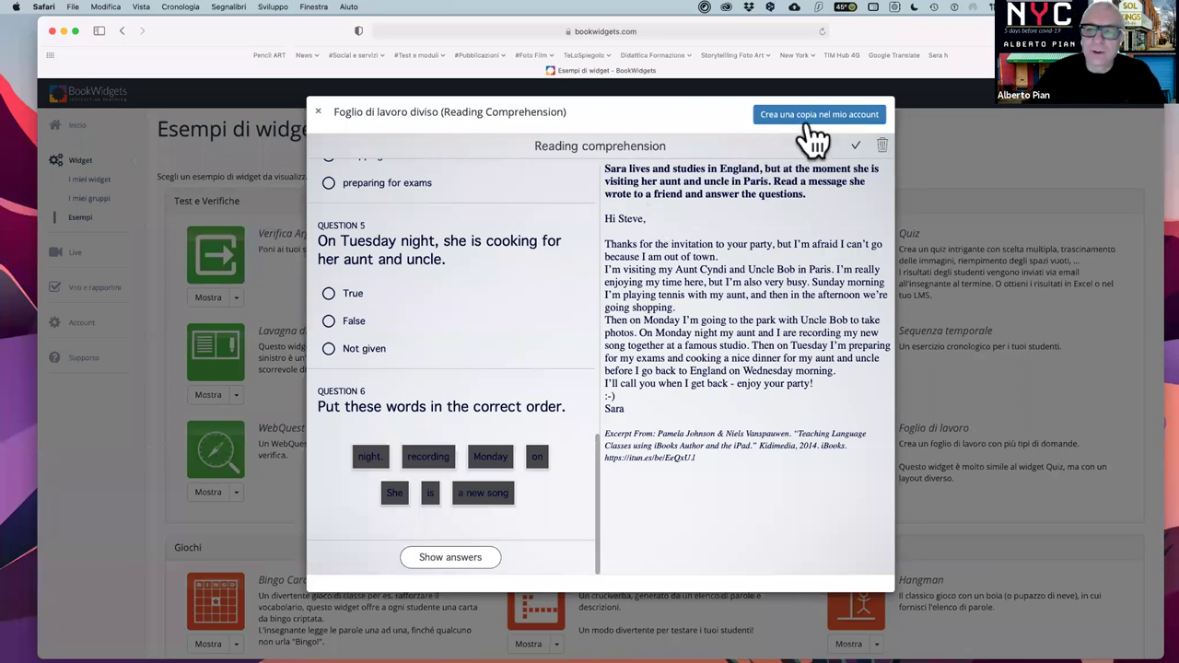
pyautogui.click(318, 112)
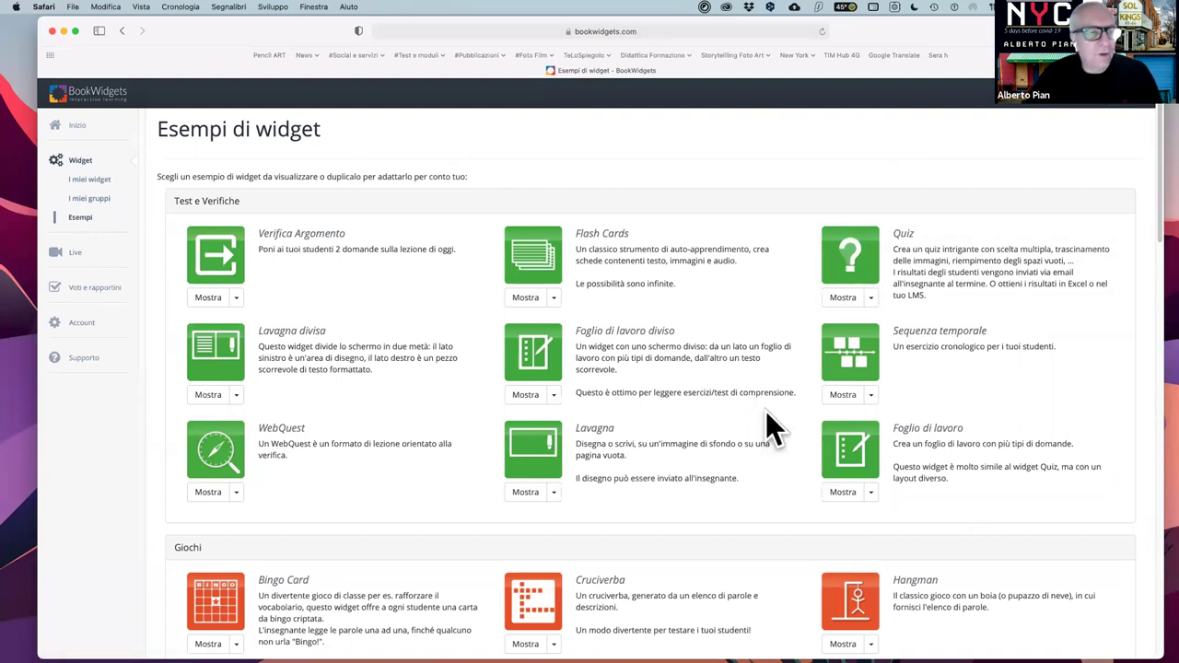
pyautogui.click(92, 180)
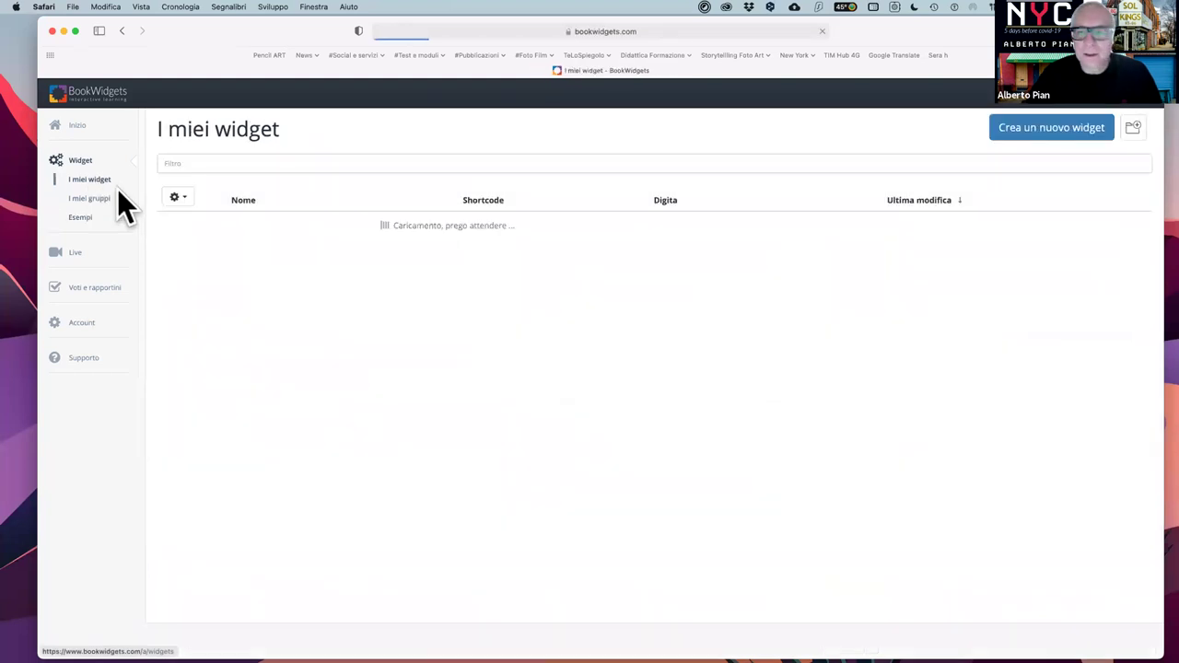
pyautogui.click(1029, 138)
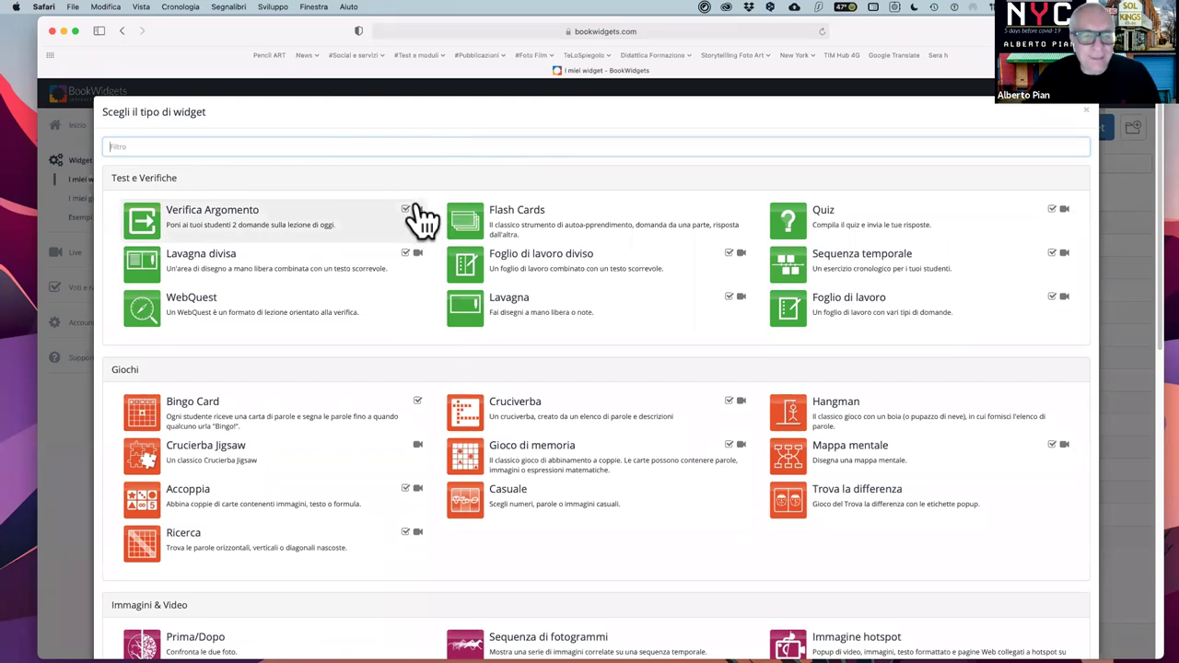
pyautogui.moveTo(424, 254)
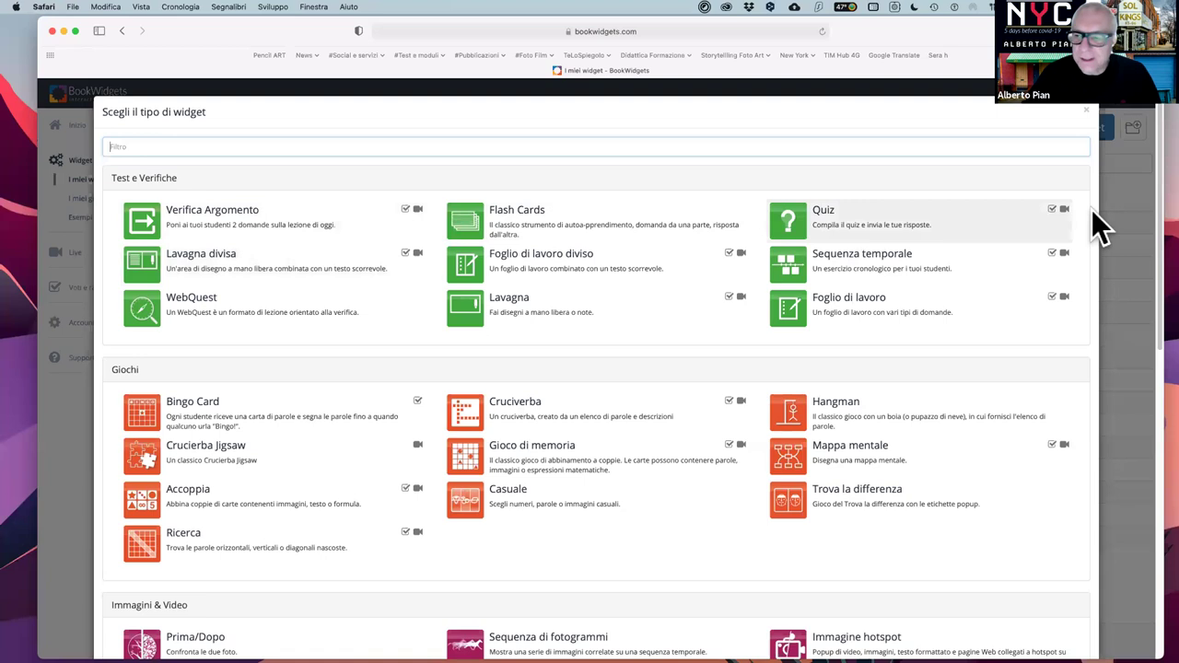
pyautogui.moveTo(742, 255)
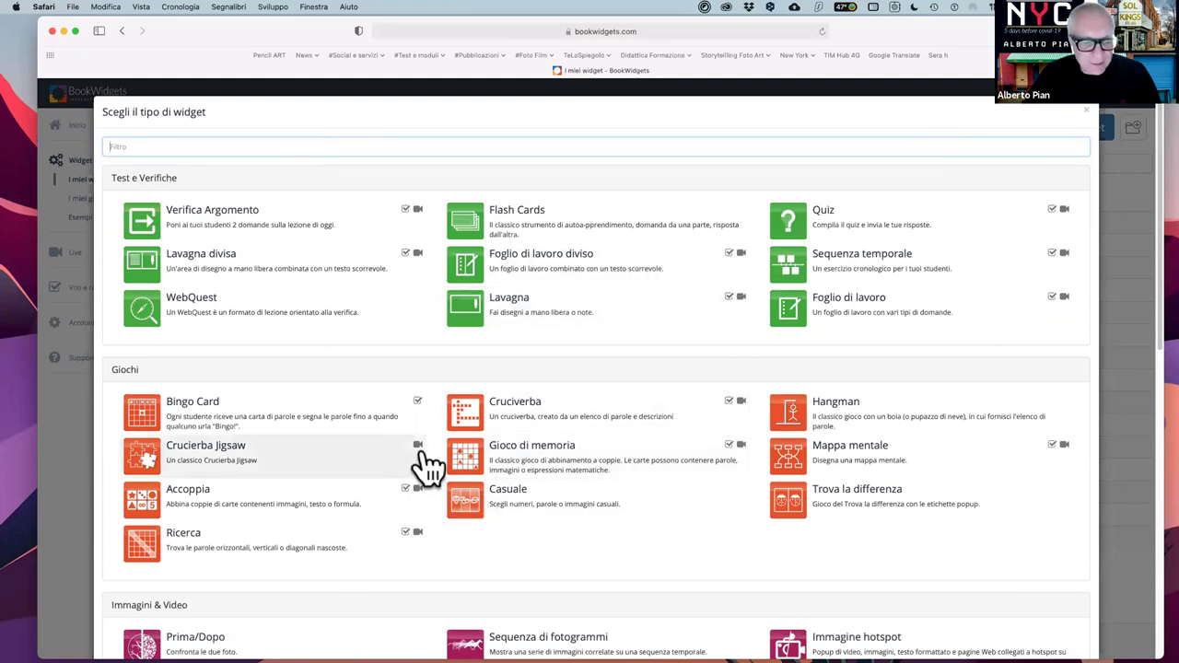
pyautogui.scroll(-3, 426, 467)
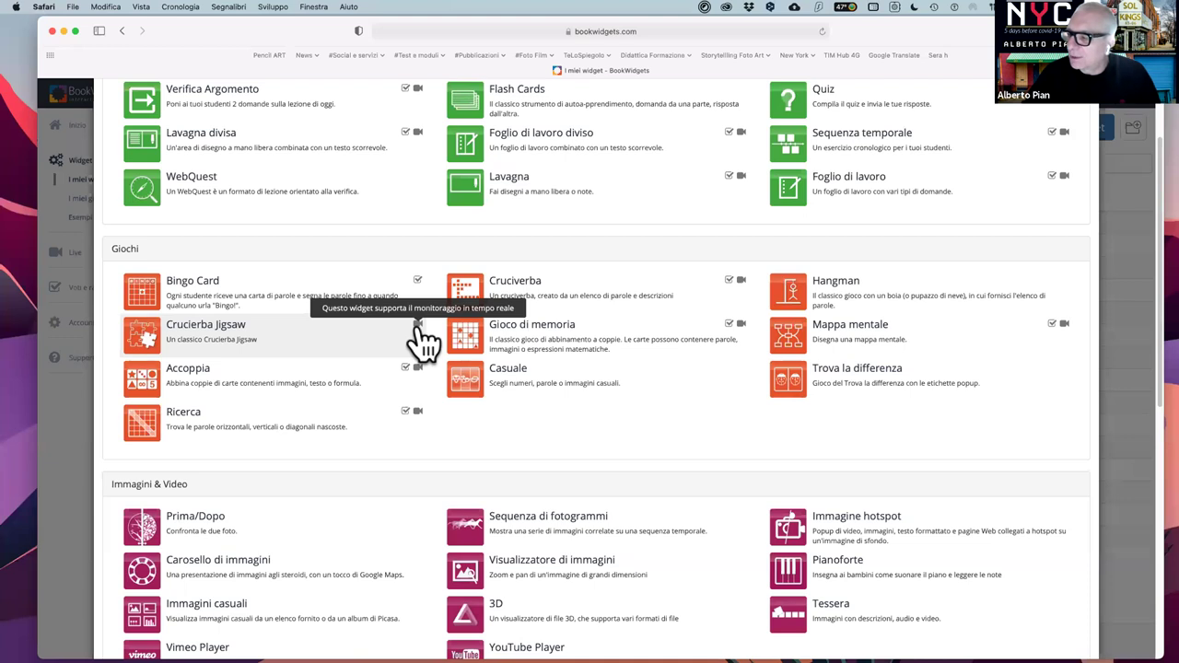
pyautogui.scroll(2, 417, 325)
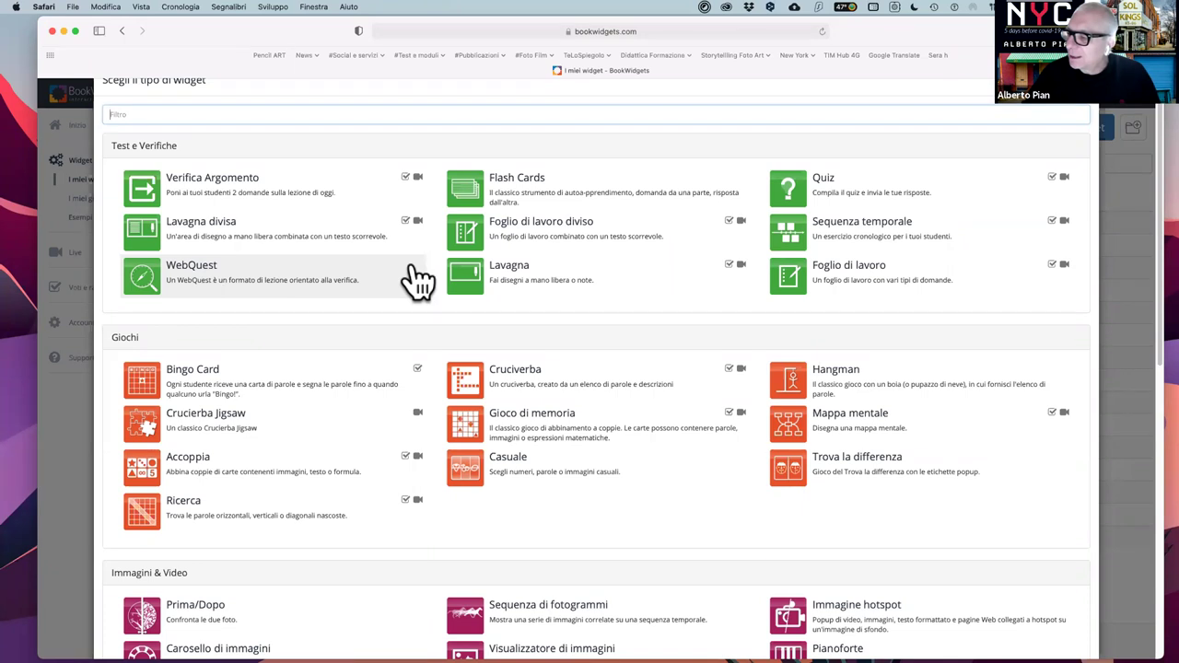
pyautogui.scroll(1, 419, 279)
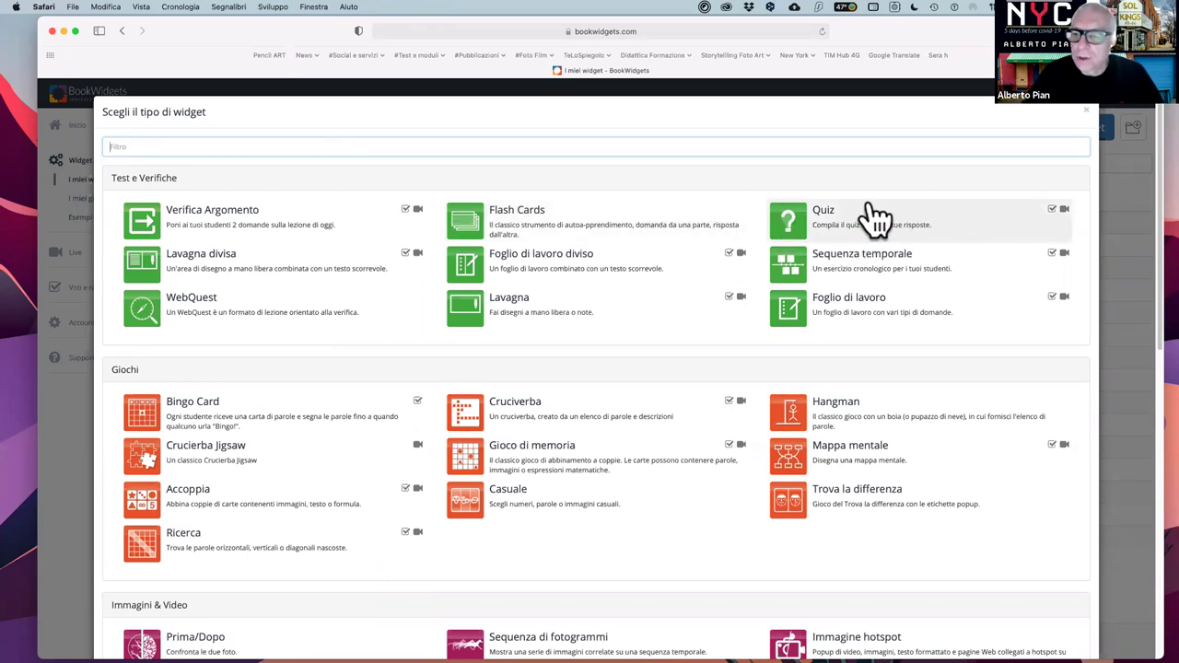
pyautogui.click(1085, 112)
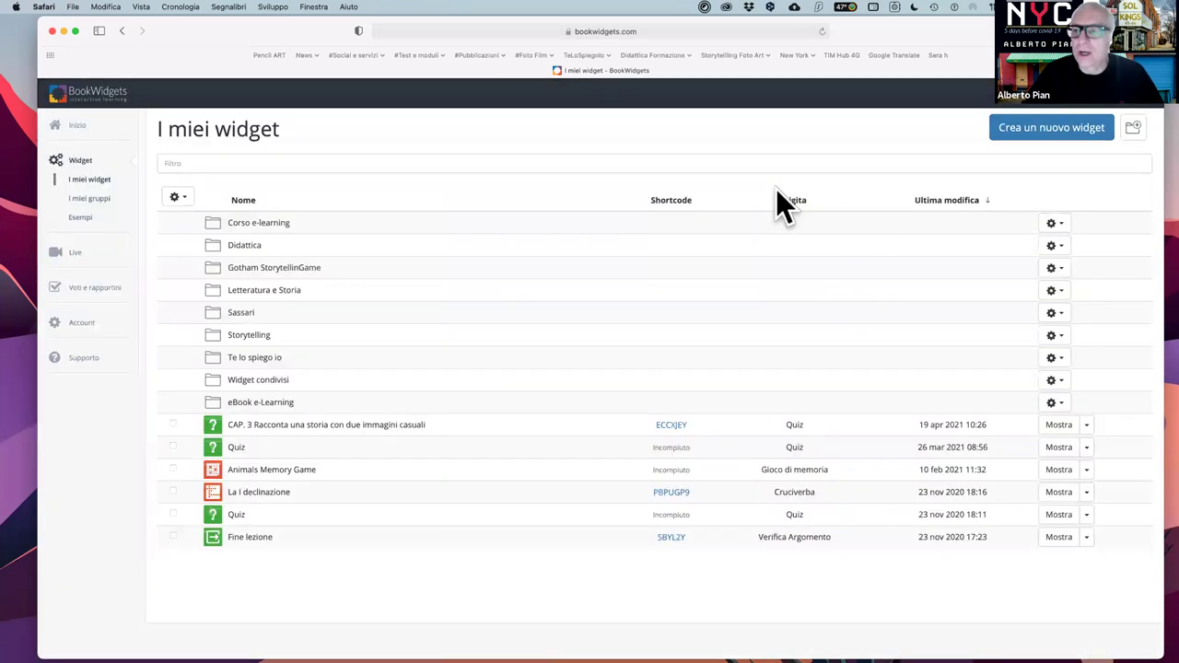
pyautogui.click(1047, 138)
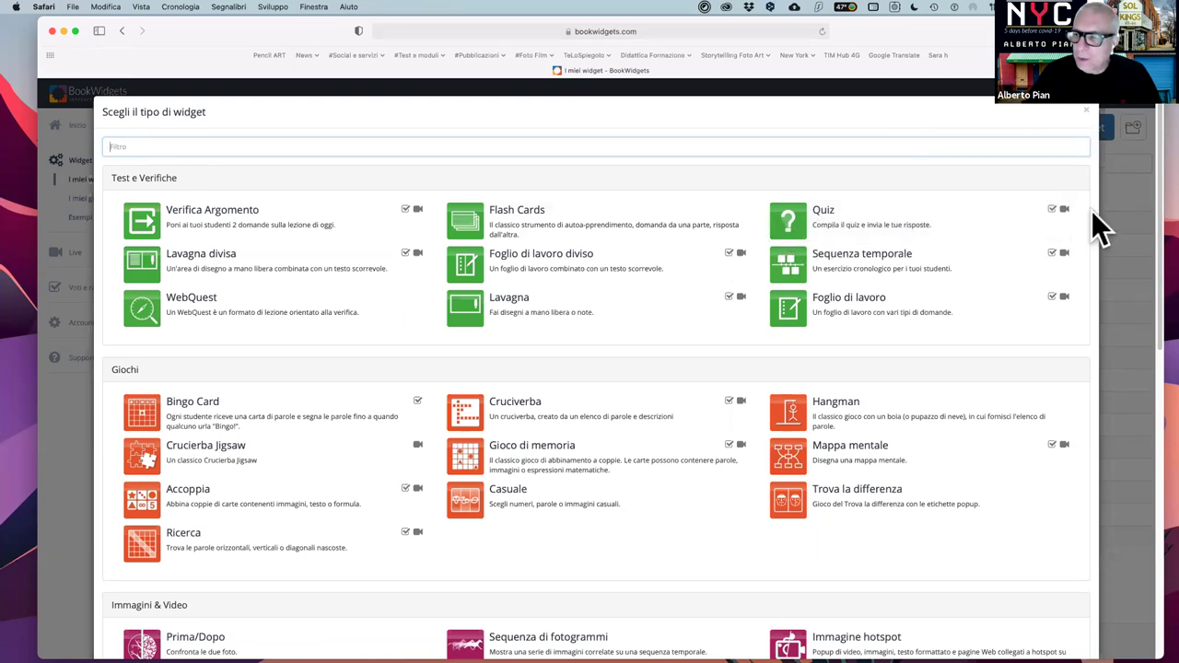
pyautogui.moveTo(1071, 212)
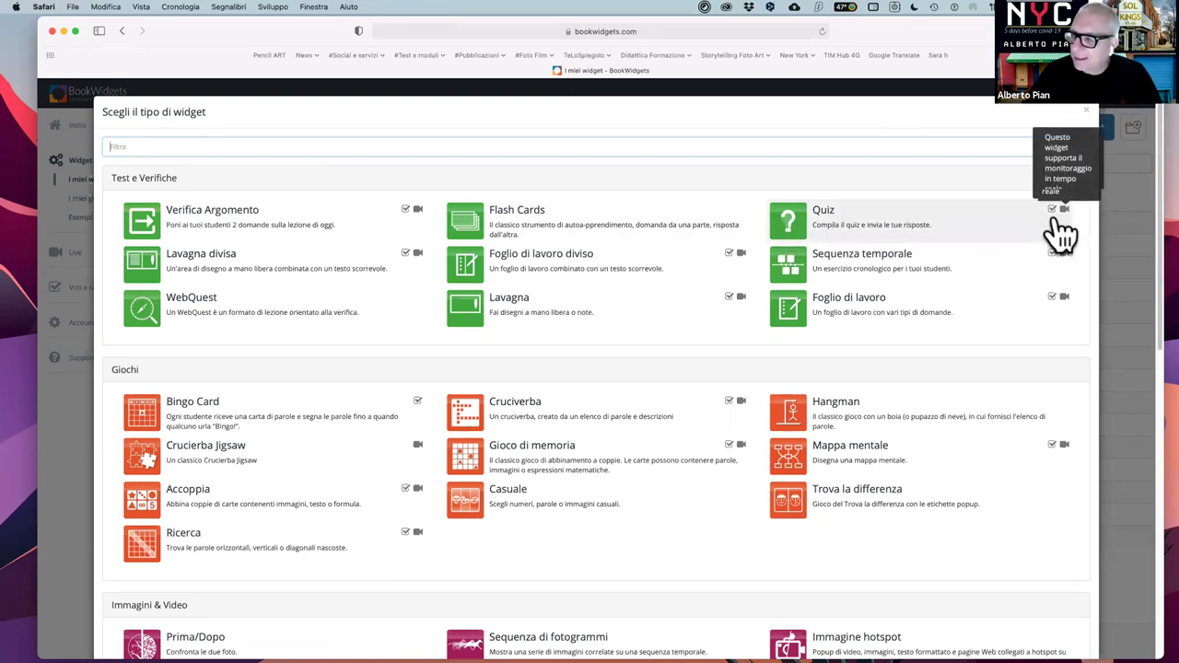
# - Create a new Quiz widget and browse its question types without adding any
pyautogui.click(794, 221)
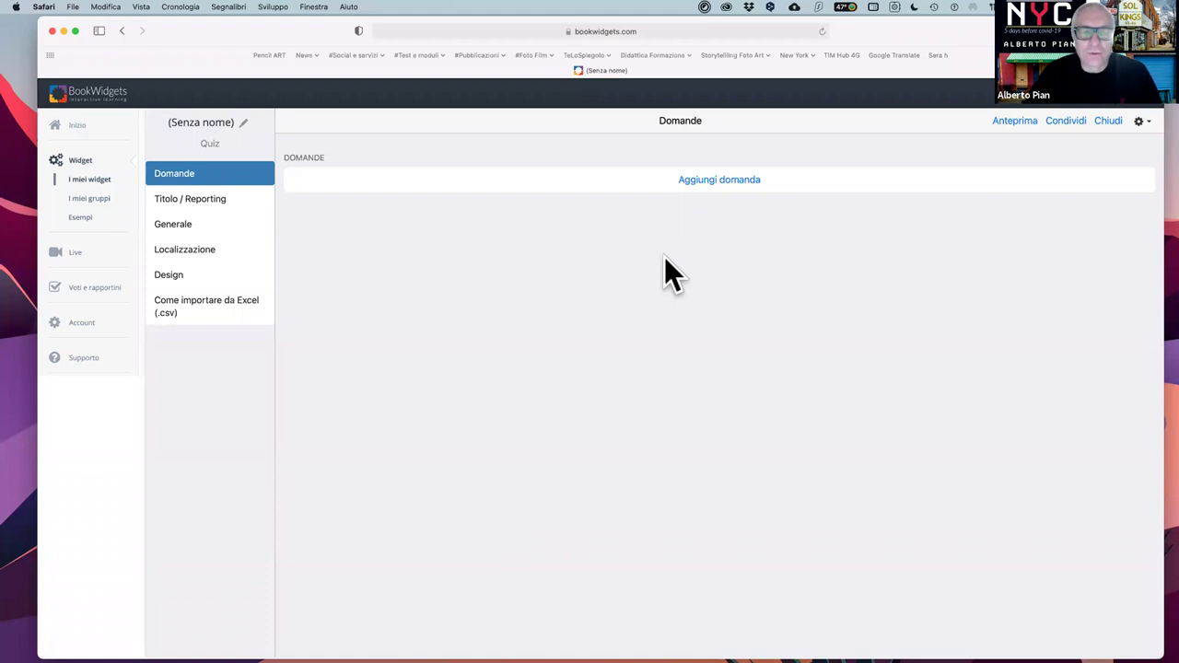
pyautogui.click(718, 184)
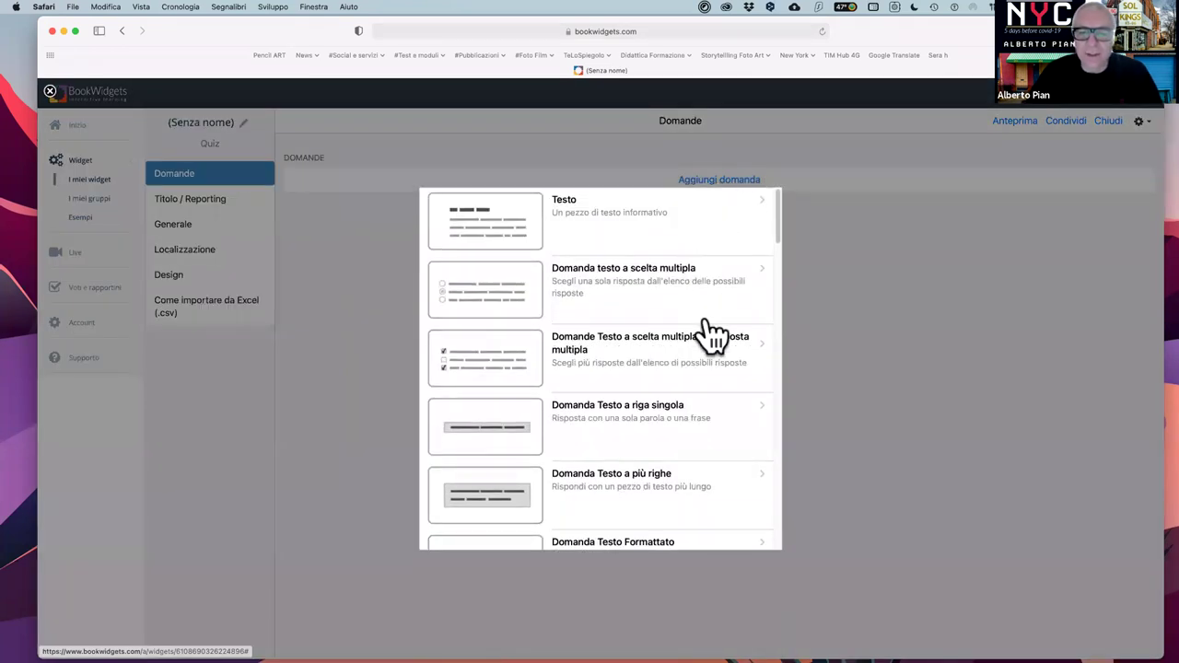
pyautogui.scroll(-5, 714, 336)
pyautogui.scroll(-8, 714, 337)
pyautogui.scroll(-6, 709, 336)
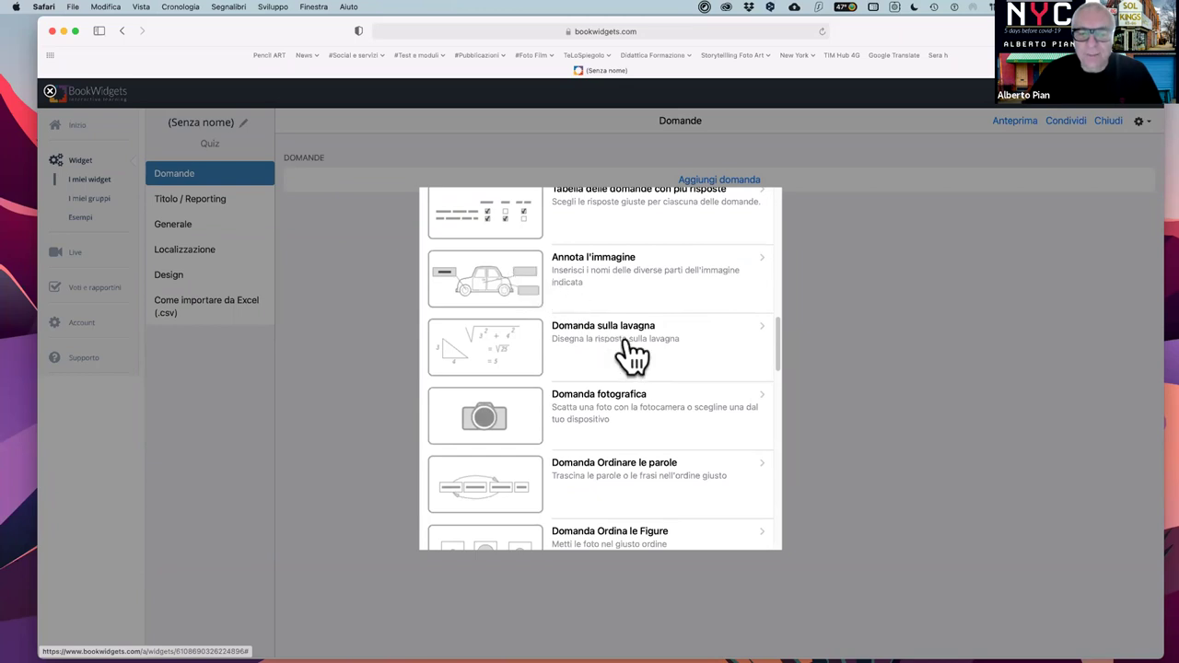
pyautogui.scroll(-3, 635, 354)
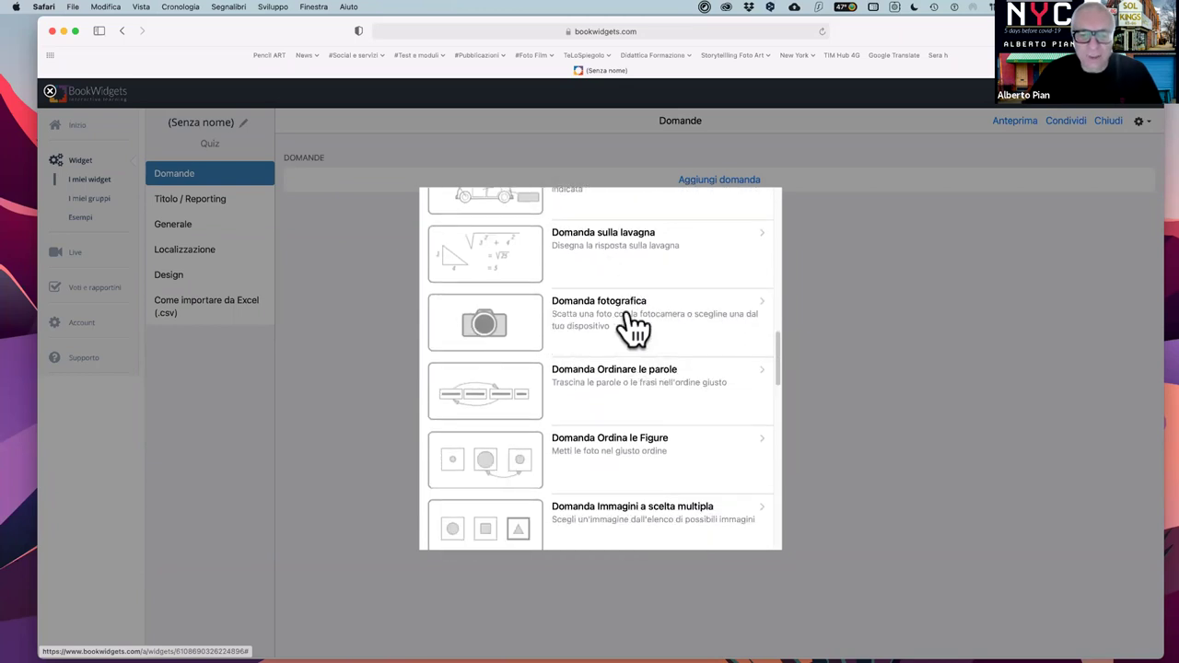
pyautogui.scroll(-3, 633, 327)
pyautogui.scroll(-3, 634, 343)
pyautogui.scroll(-5, 632, 342)
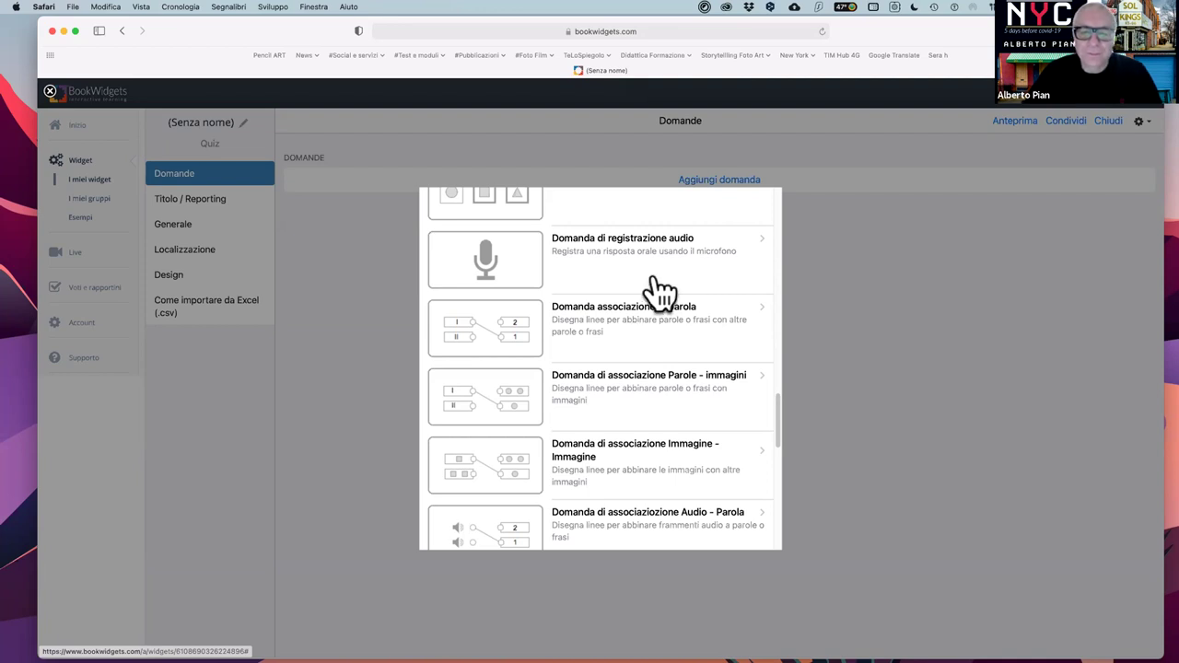
pyautogui.scroll(-2, 658, 323)
pyautogui.scroll(-5, 658, 323)
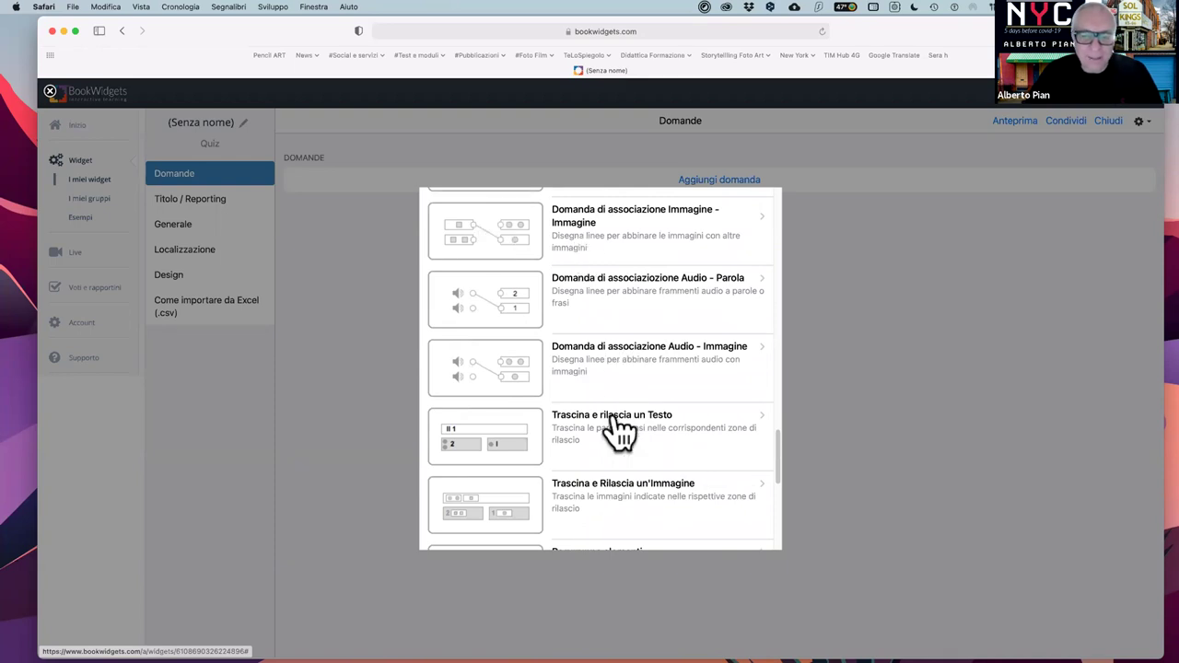
pyautogui.scroll(-8, 617, 433)
pyautogui.scroll(-2, 631, 458)
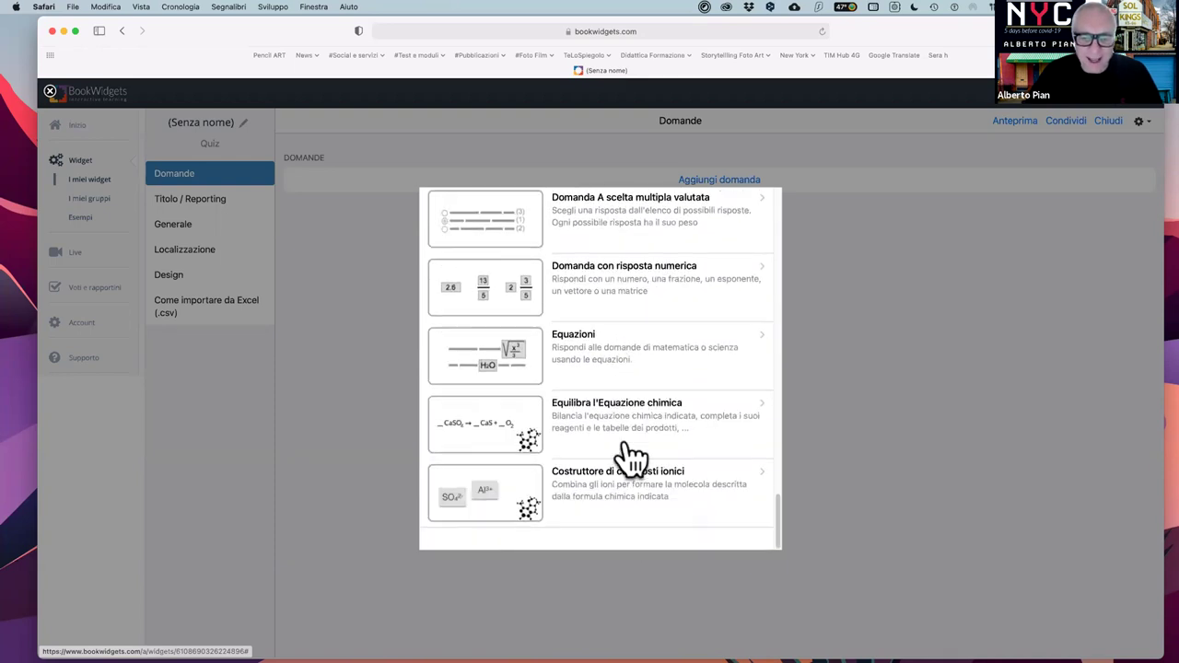
pyautogui.scroll(10, 644, 381)
pyautogui.scroll(15, 644, 380)
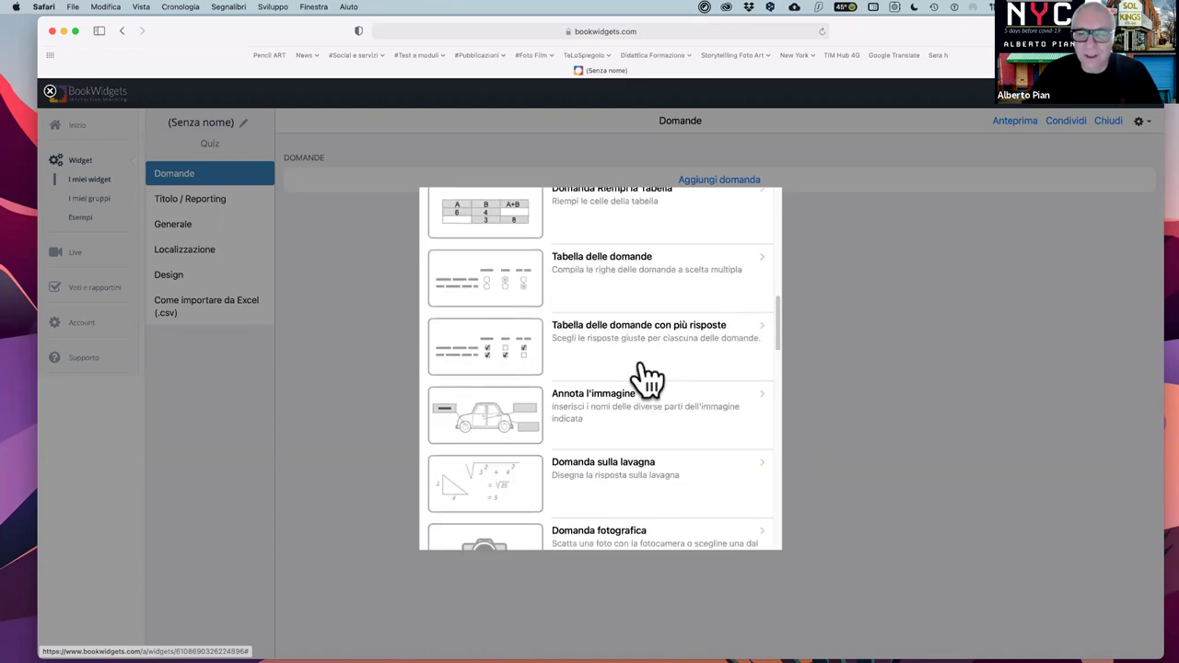
pyautogui.click(895, 230)
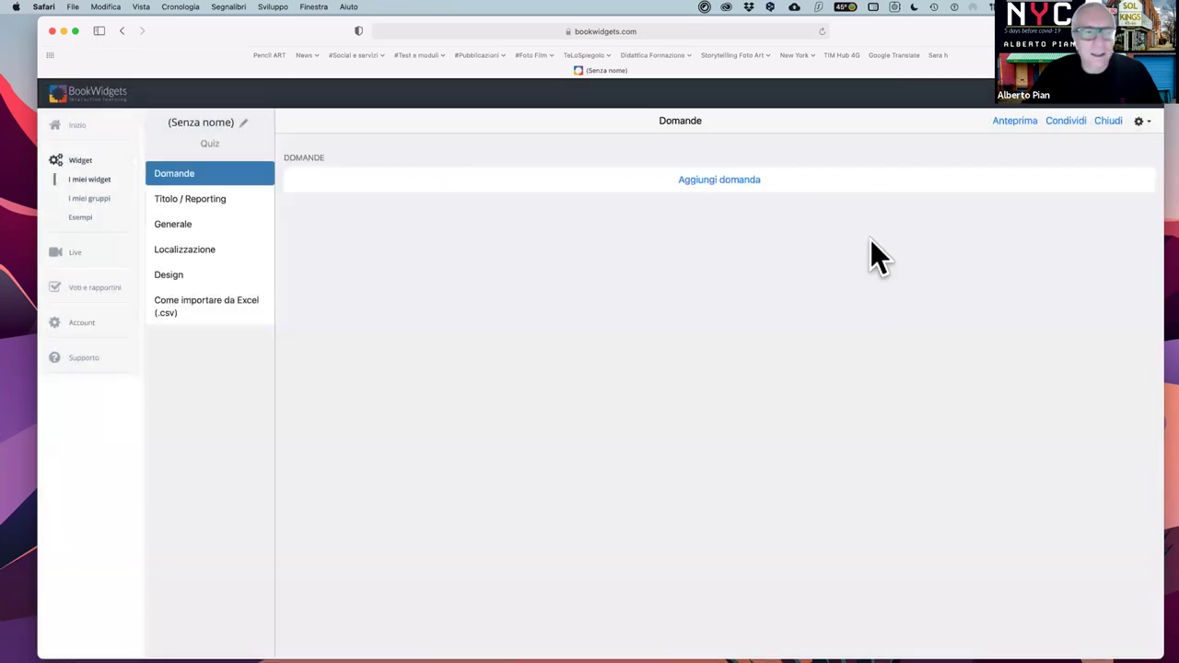
# - Leave the Quiz and start a new Foglio di lavoro diviso widget
pyautogui.click(121, 31)
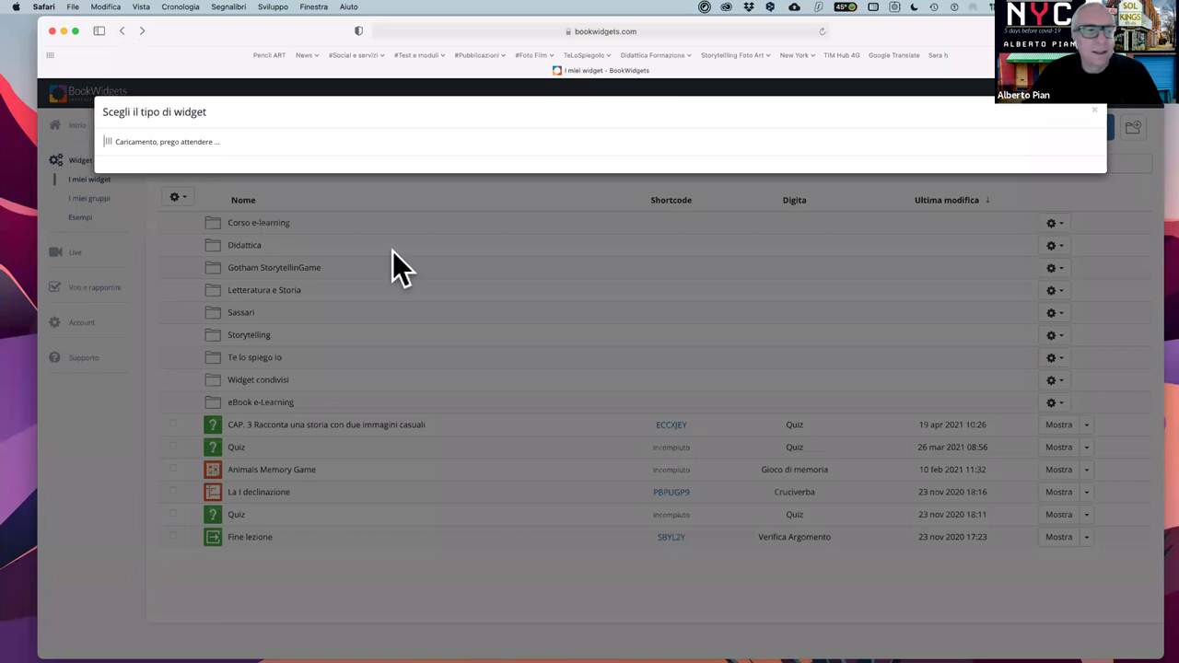
pyautogui.click(1096, 114)
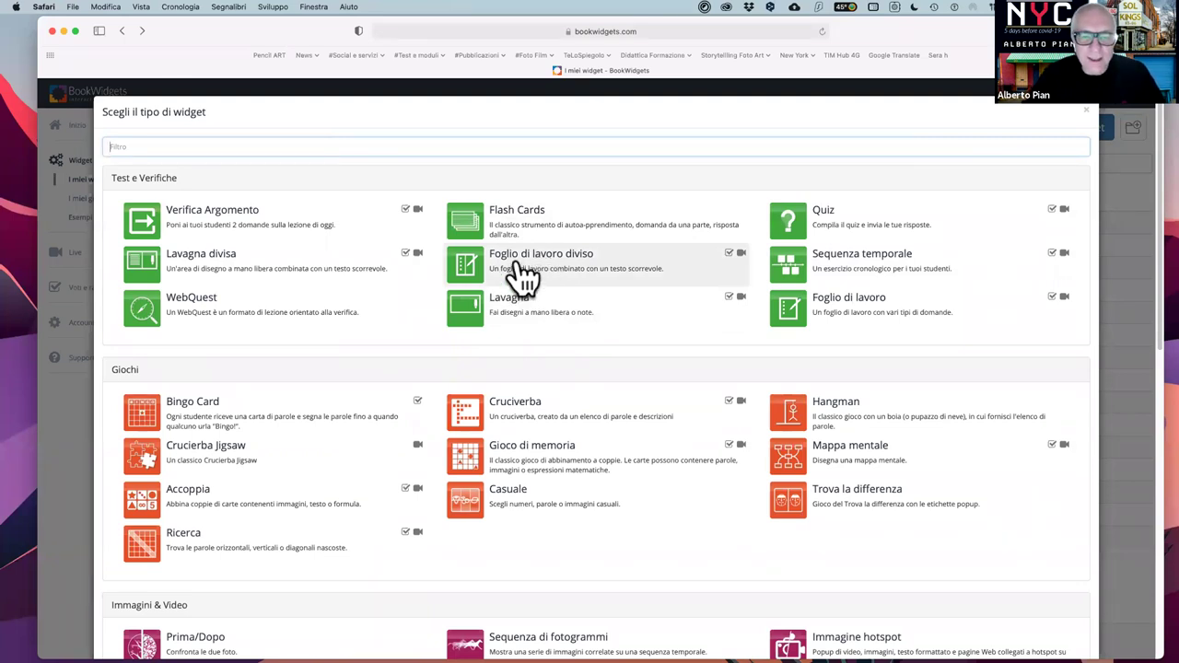
pyautogui.click(517, 261)
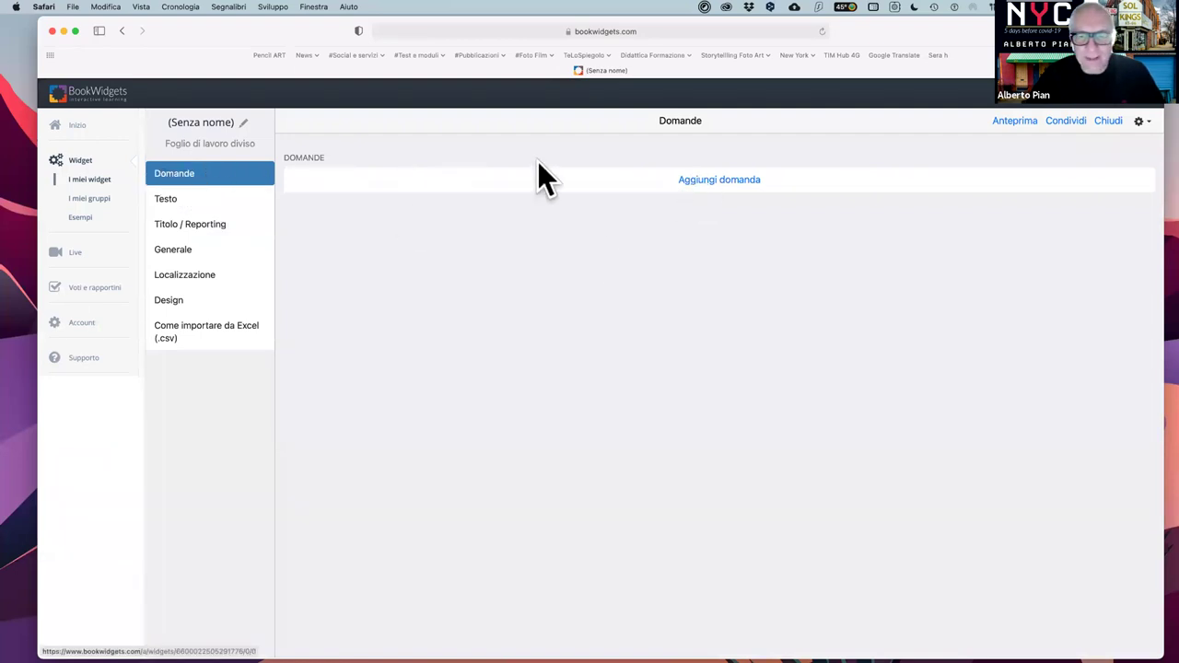
# - Browse the question types without adding one, then show the worksheet's Testo settings
pyautogui.click(734, 180)
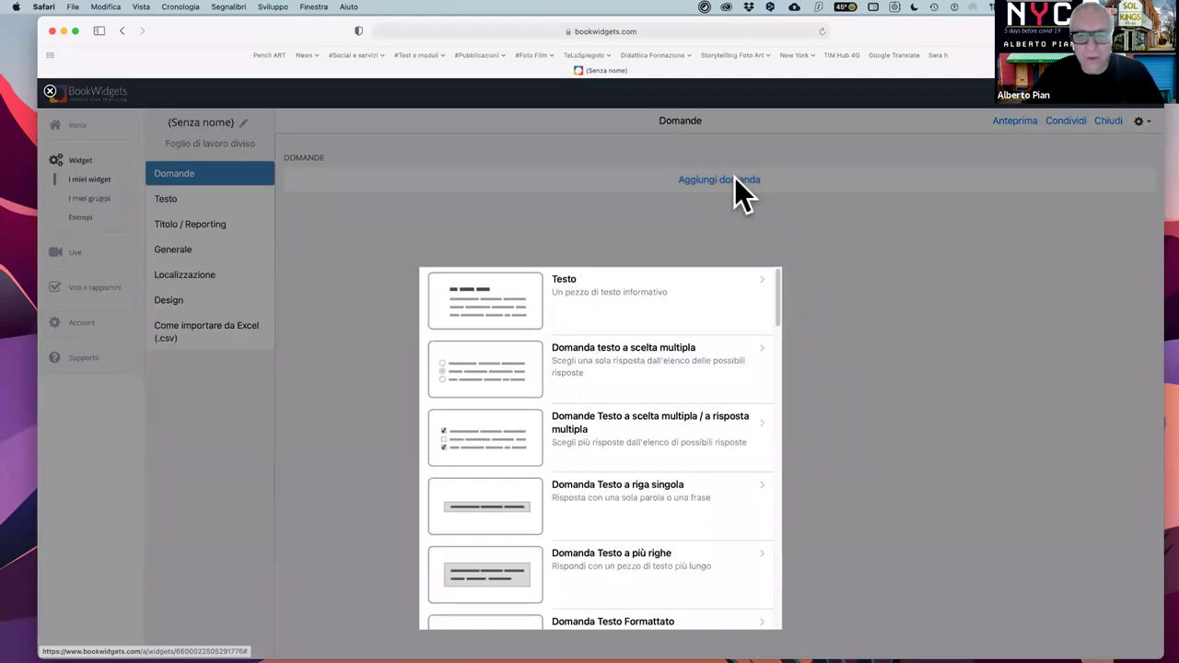
pyautogui.scroll(-3, 715, 341)
pyautogui.scroll(-15, 716, 348)
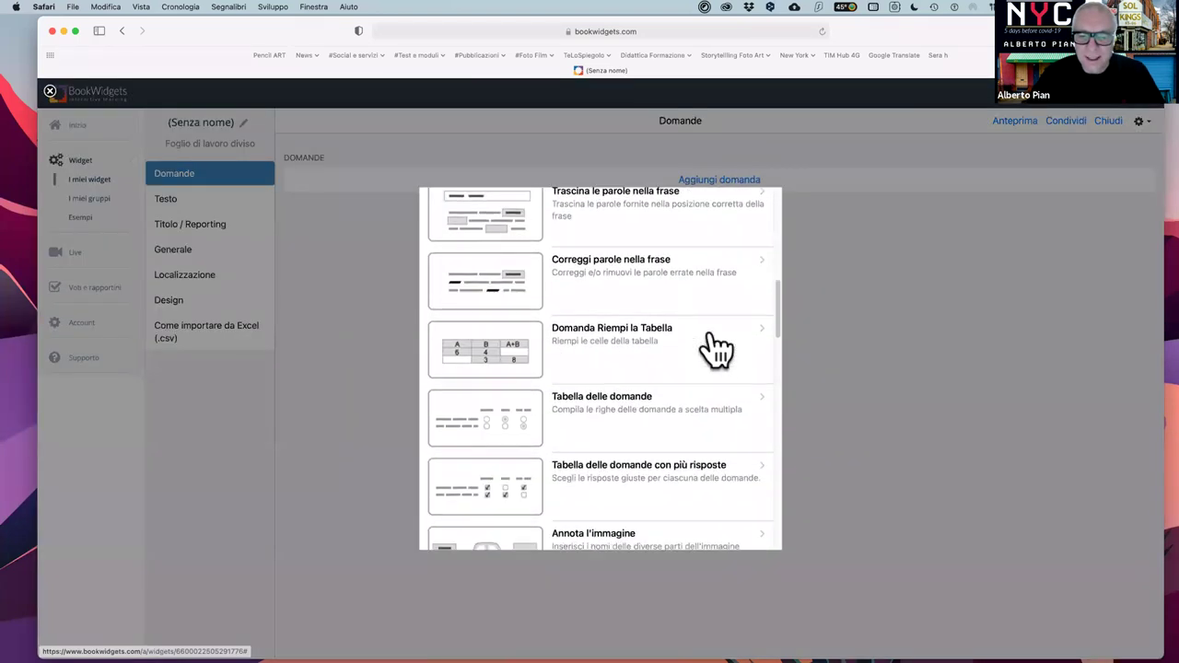
pyautogui.scroll(18, 715, 345)
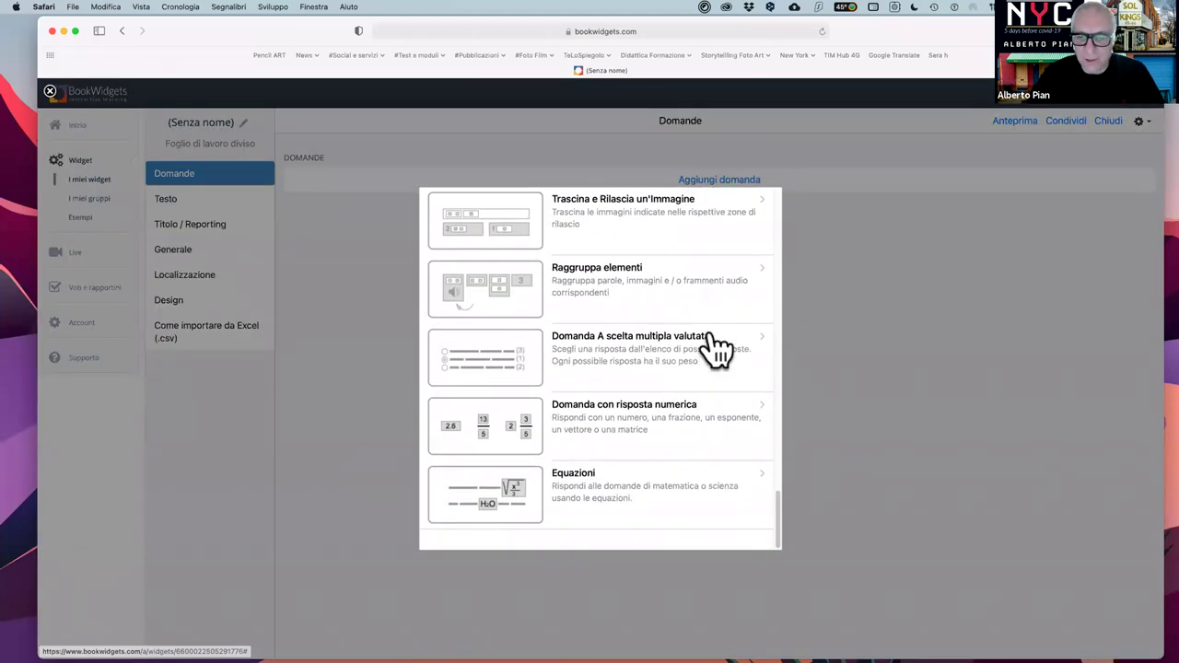
pyautogui.click(811, 234)
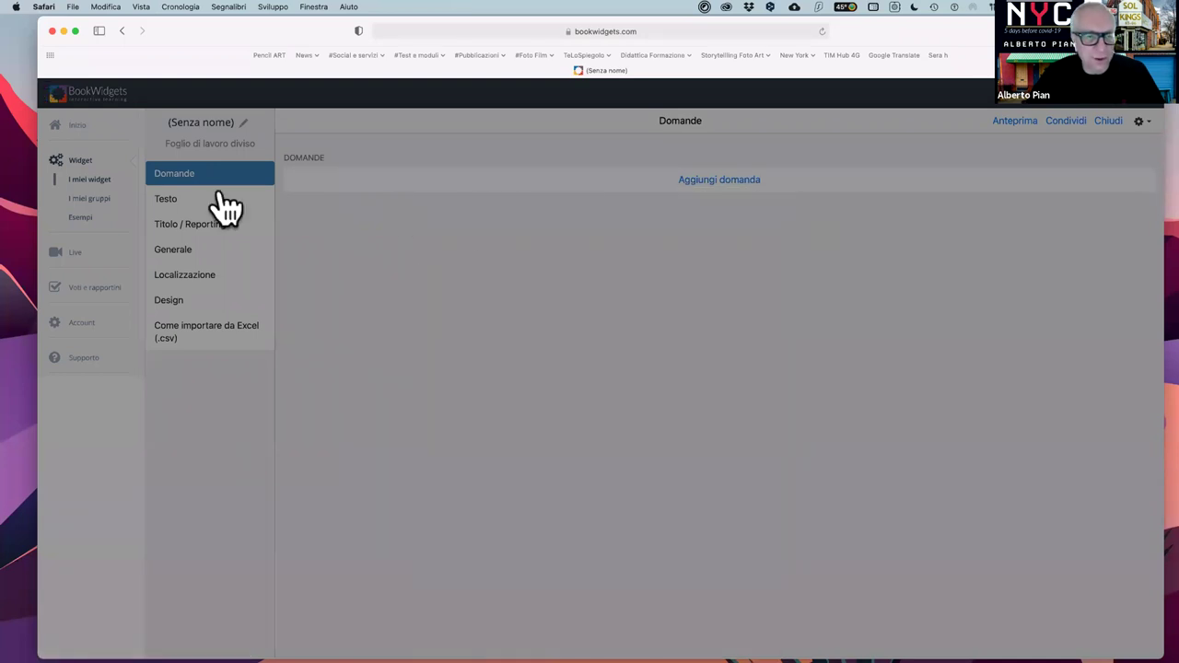
pyautogui.click(169, 198)
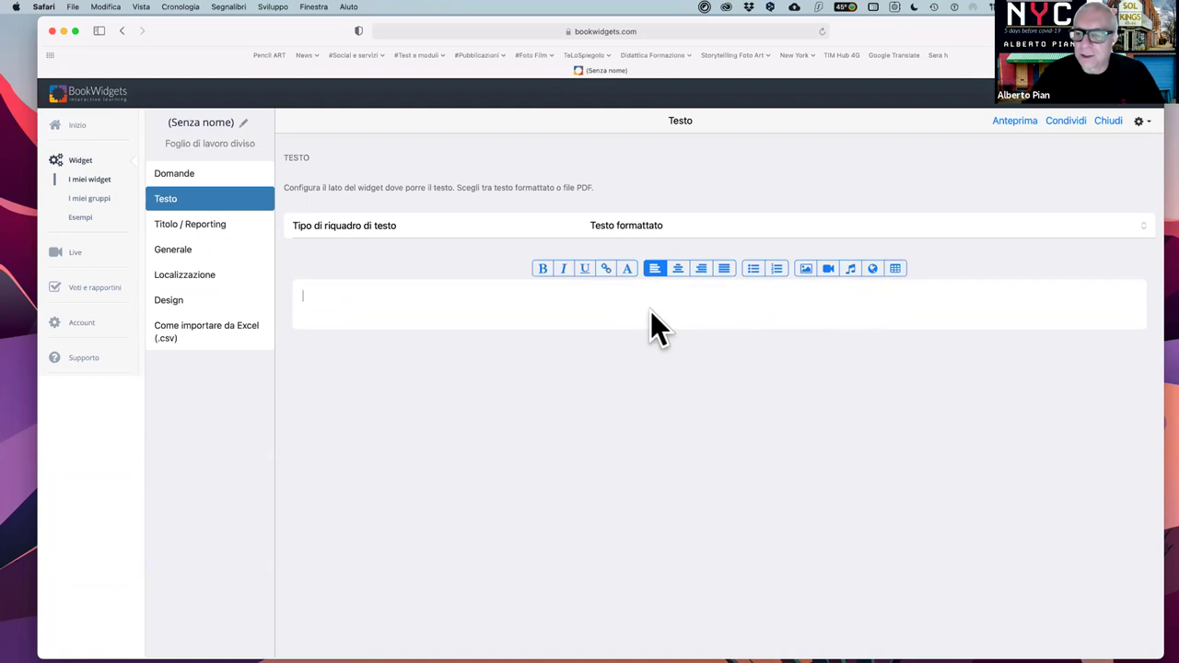
# - Close the untitled editor and open Il tiramisù from the Corso e-learning folder
pyautogui.click(1110, 121)
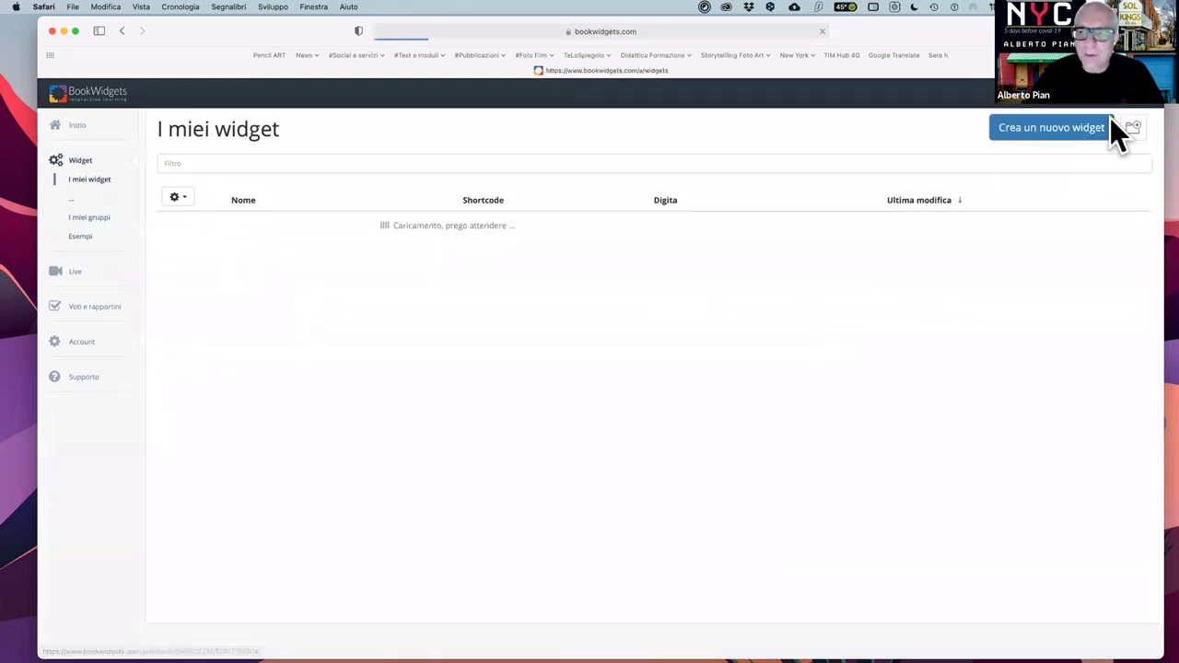
pyautogui.click(89, 180)
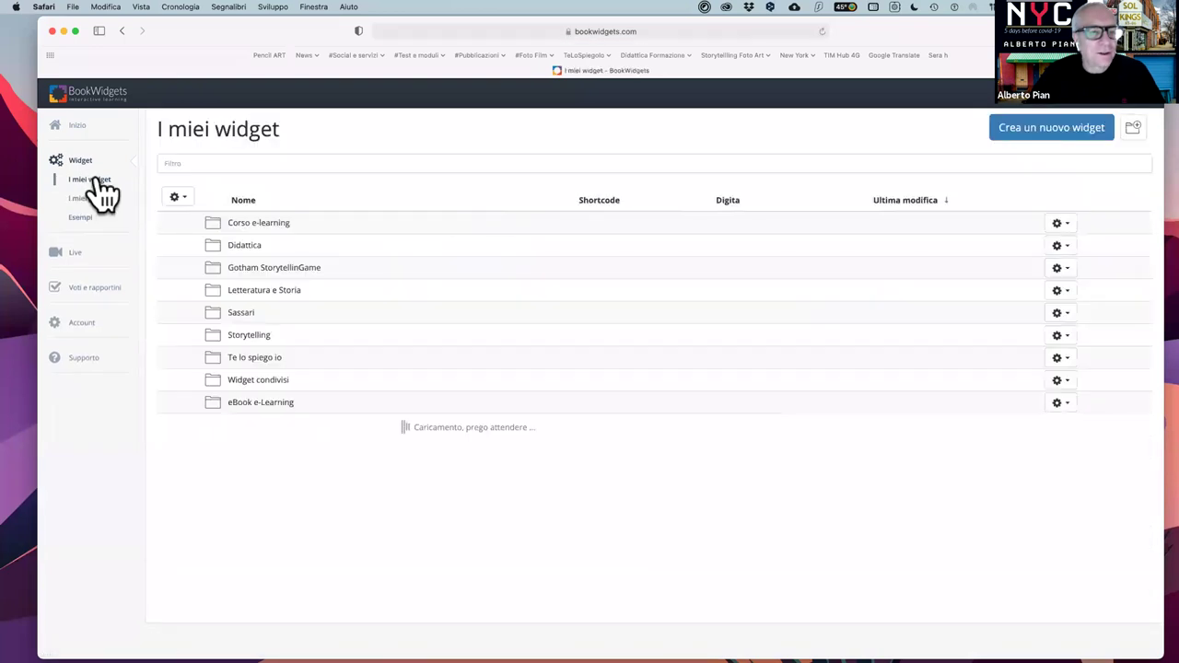
pyautogui.click(270, 222)
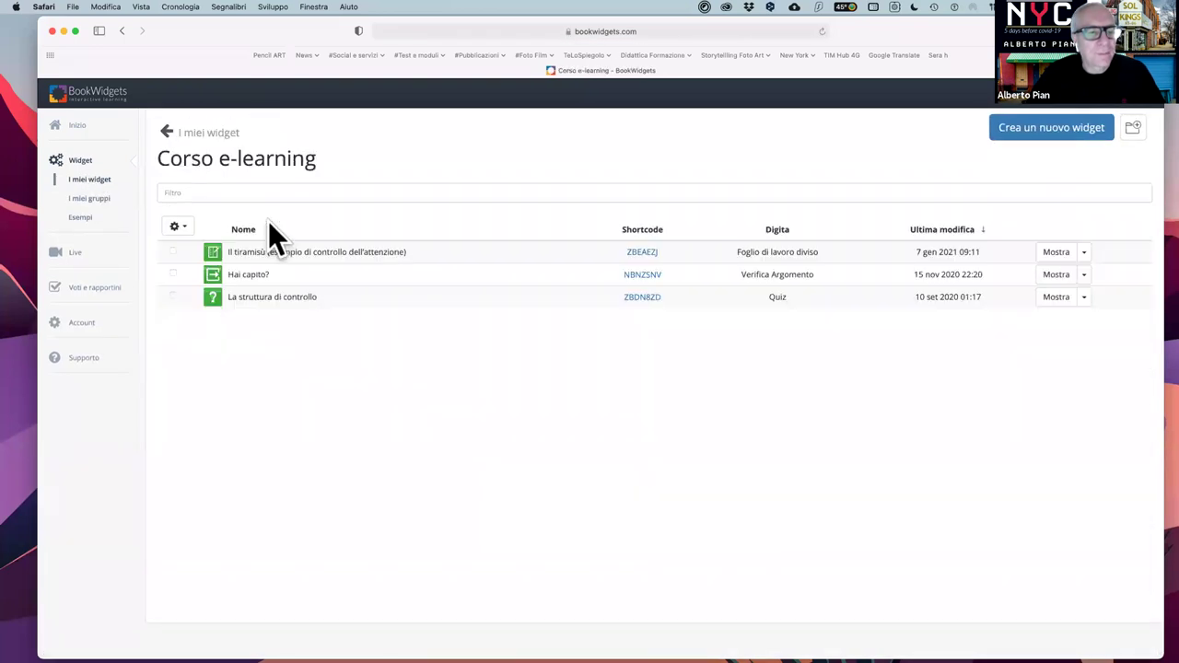
pyautogui.click(348, 255)
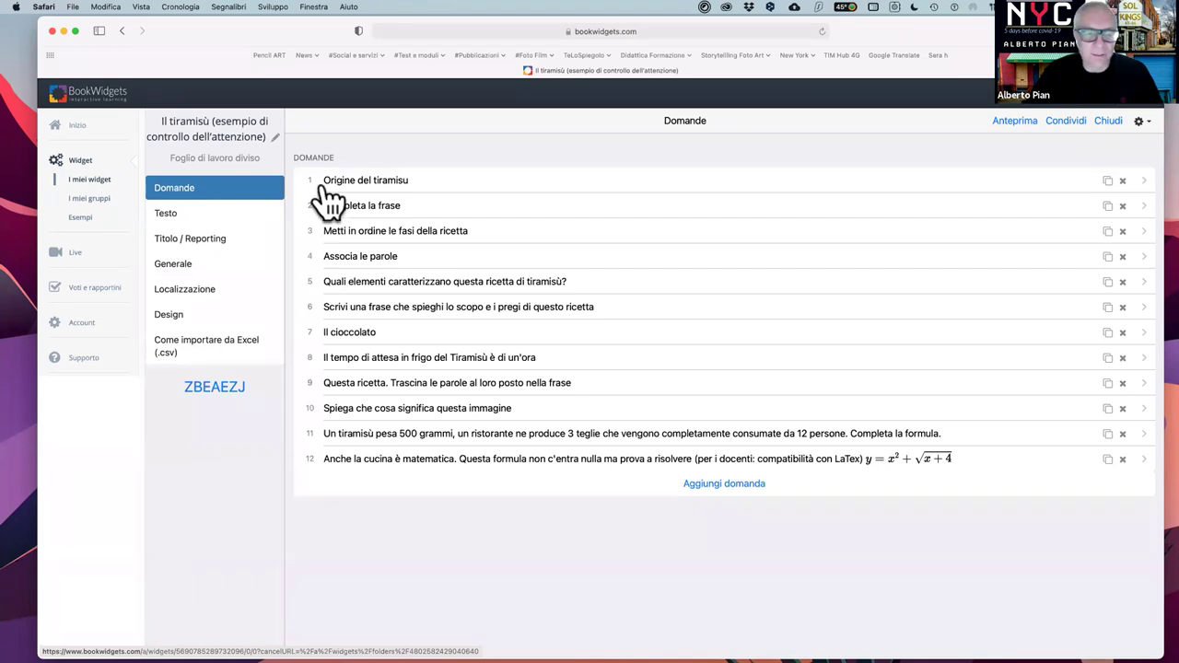
# - Browse the tiramisù worksheet's question types without adding a new question
pyautogui.click(716, 486)
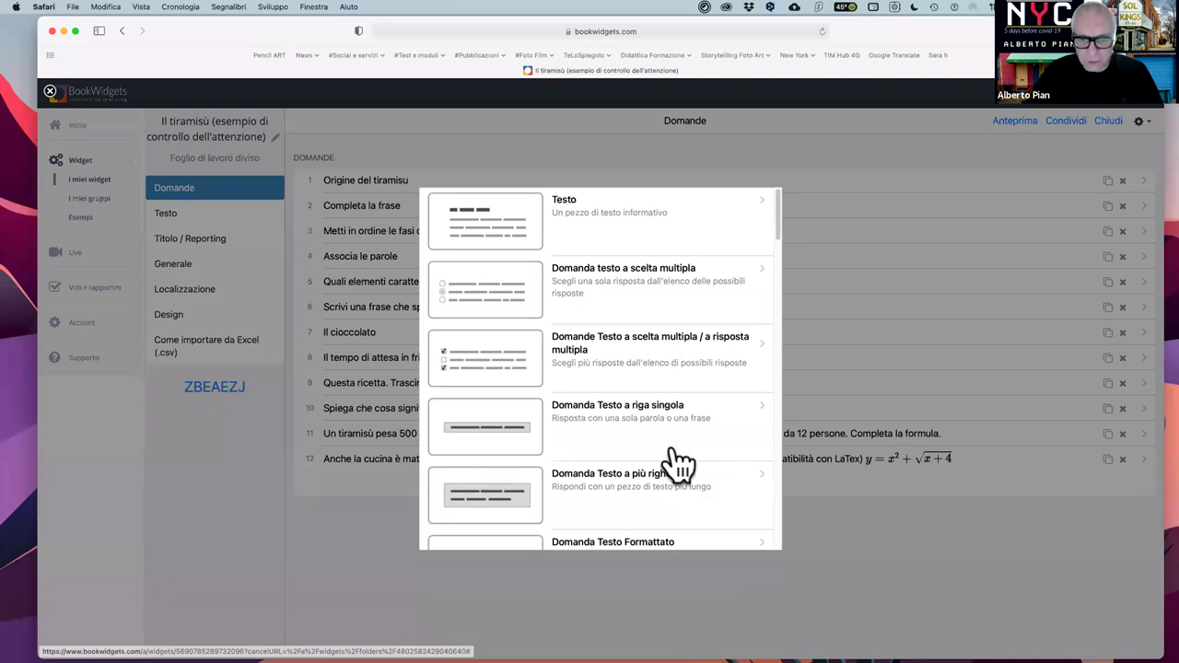
pyautogui.scroll(-10, 677, 468)
pyautogui.scroll(5, 678, 471)
pyautogui.scroll(-5, 679, 472)
pyautogui.scroll(15, 679, 471)
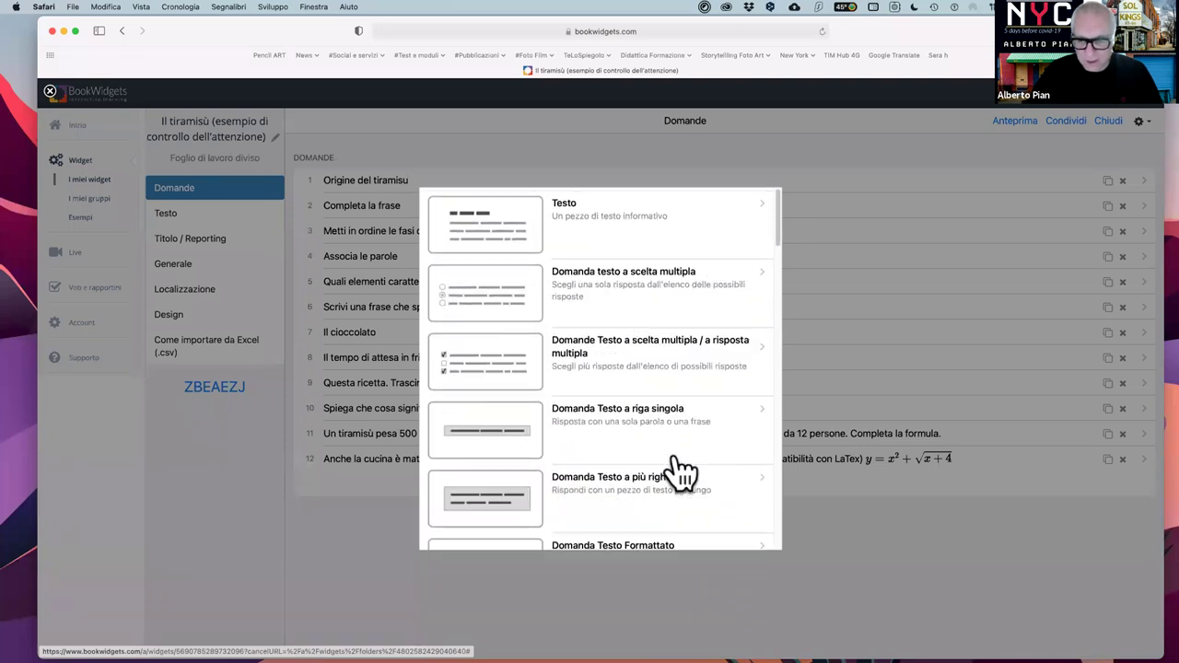
pyautogui.click(844, 531)
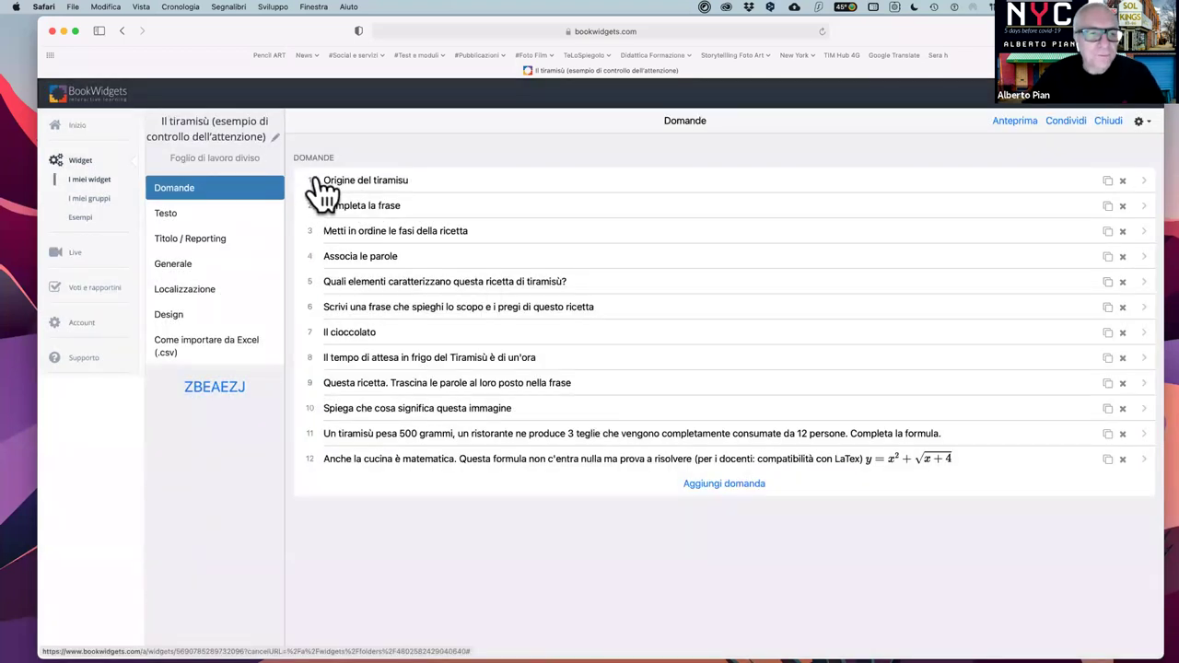
# - Inspect question 1, then question 4 Associa le parole and its Senza pair
pyautogui.click(402, 182)
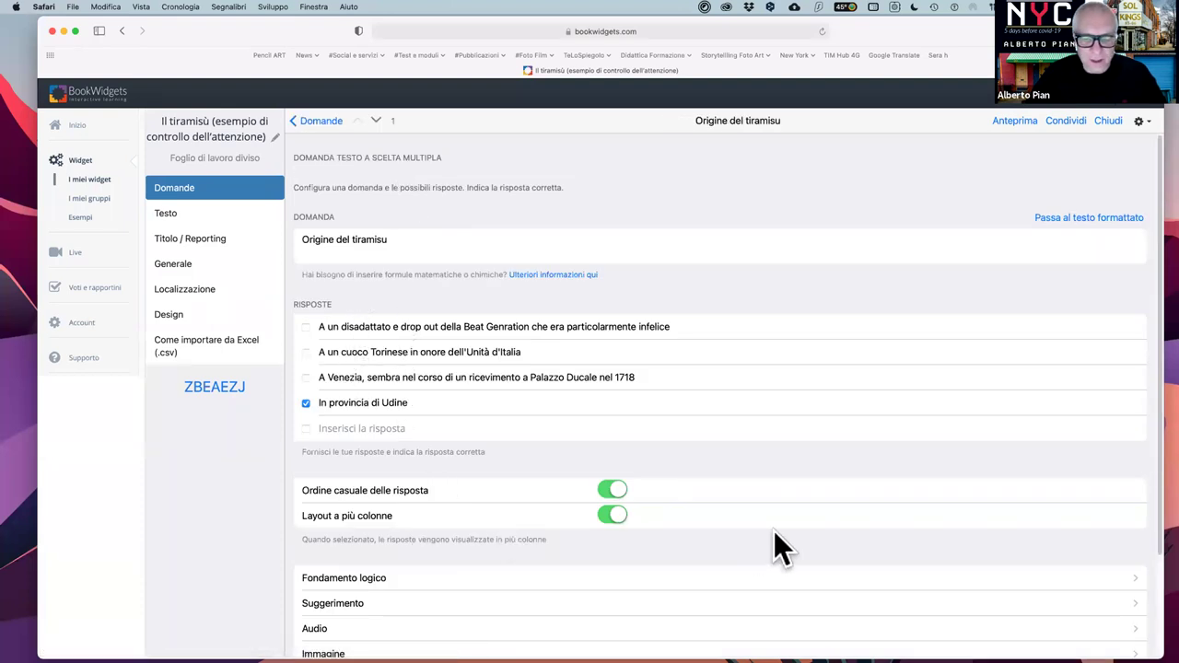
pyautogui.click(315, 122)
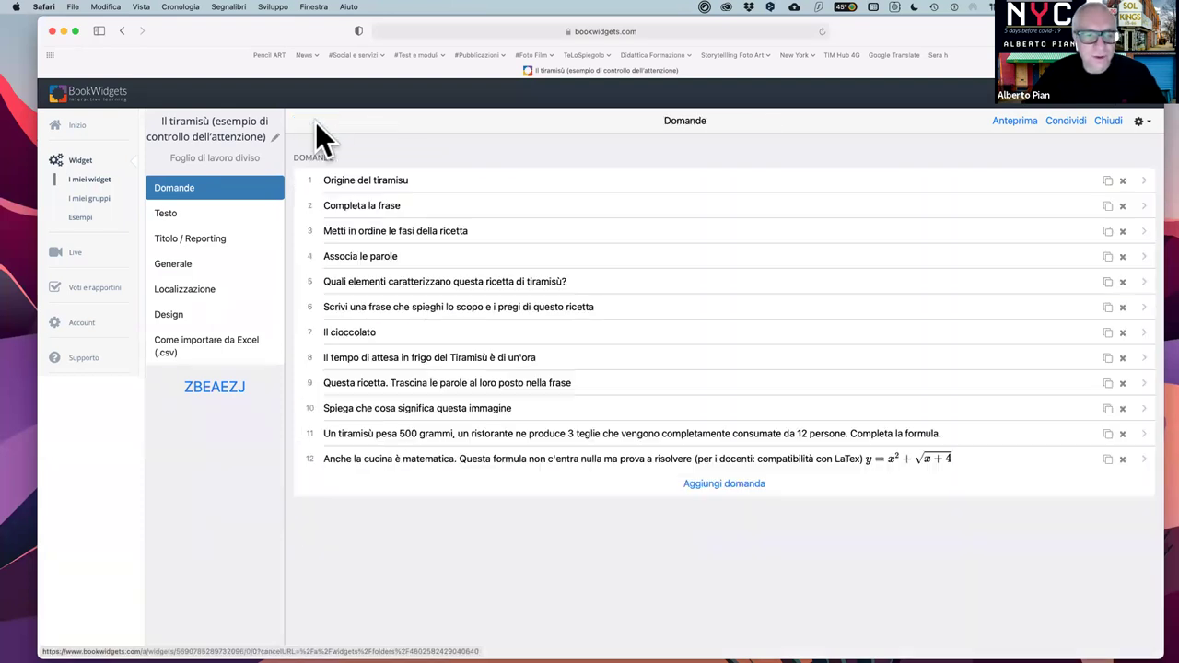
pyautogui.click(386, 259)
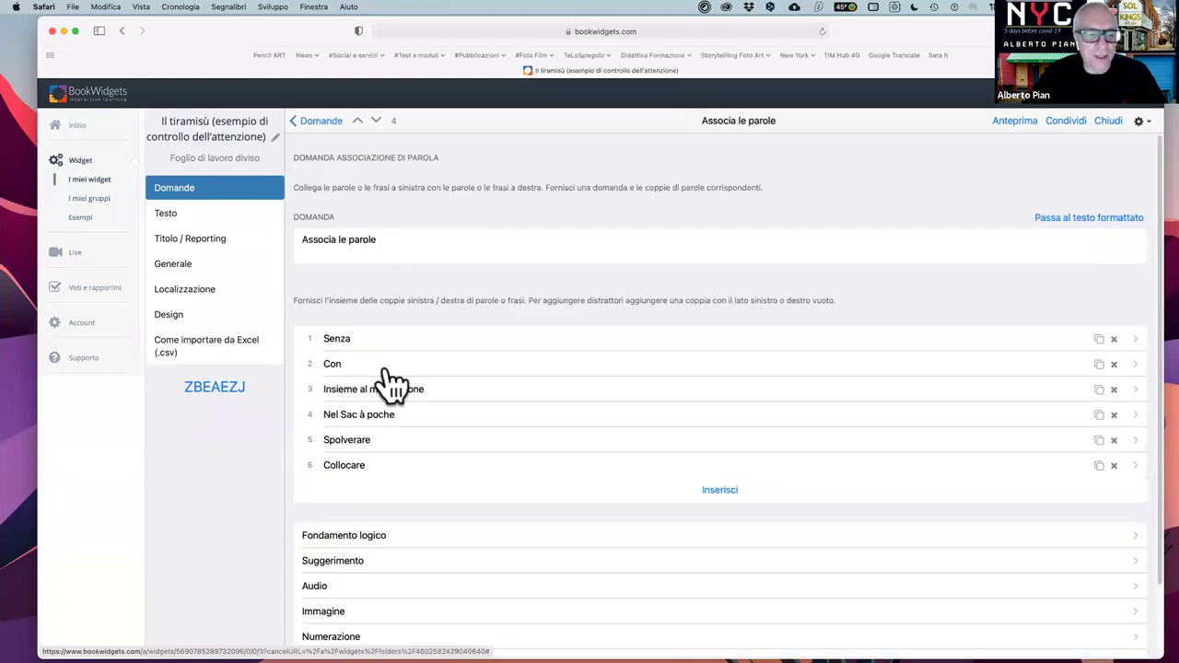
pyautogui.scroll(-1, 415, 371)
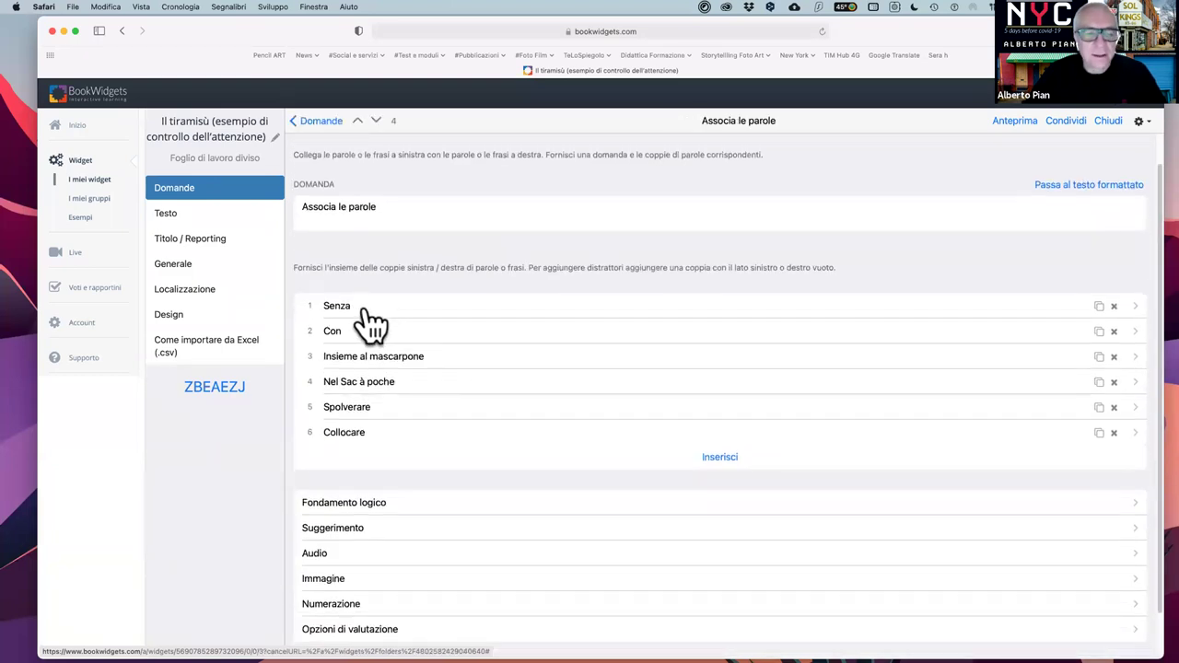
pyautogui.click(428, 320)
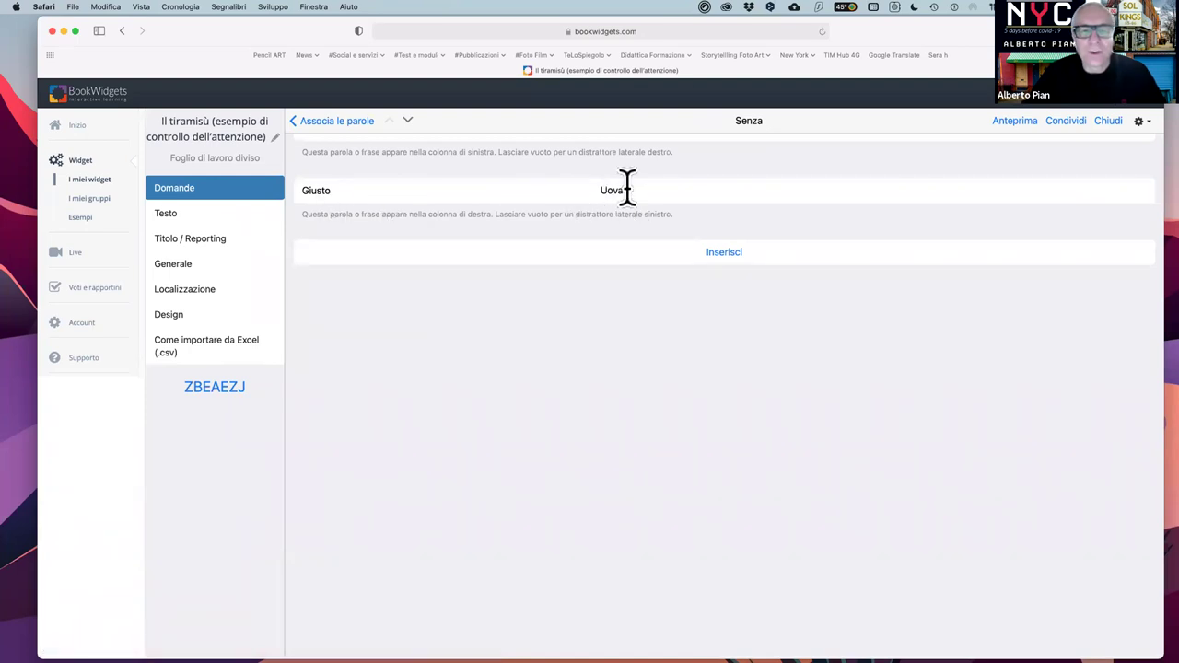
pyautogui.click(296, 125)
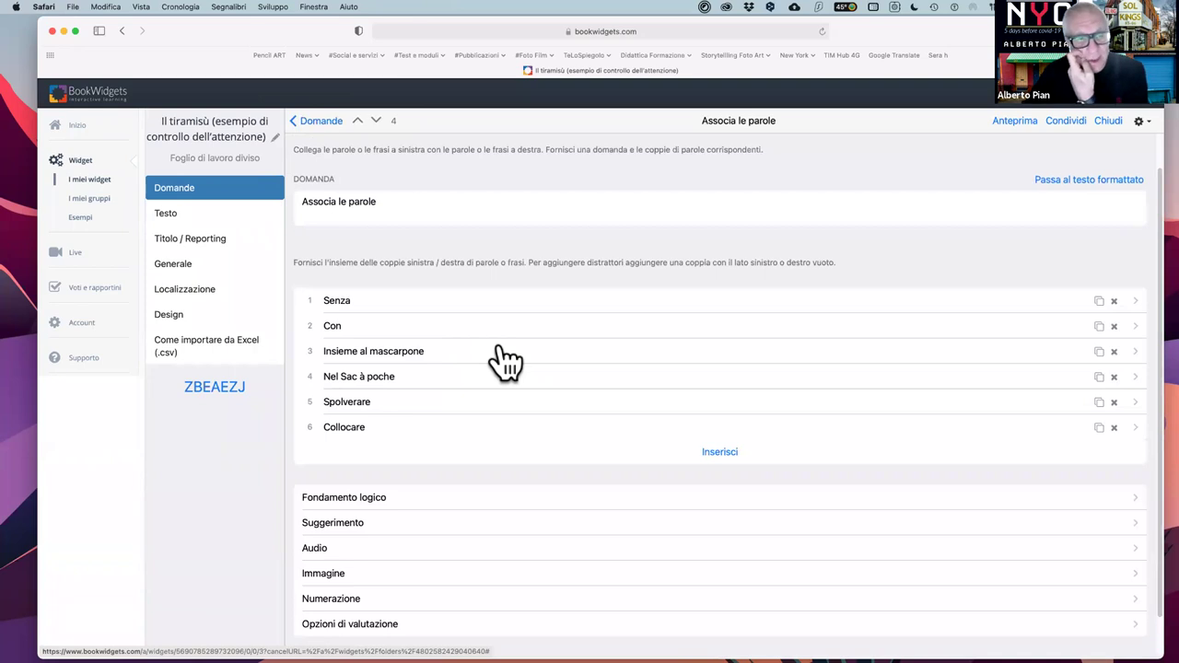
# - Read through the tiramisù recipe text, then switch between Testo and Domande, ending on the questions
pyautogui.click(175, 217)
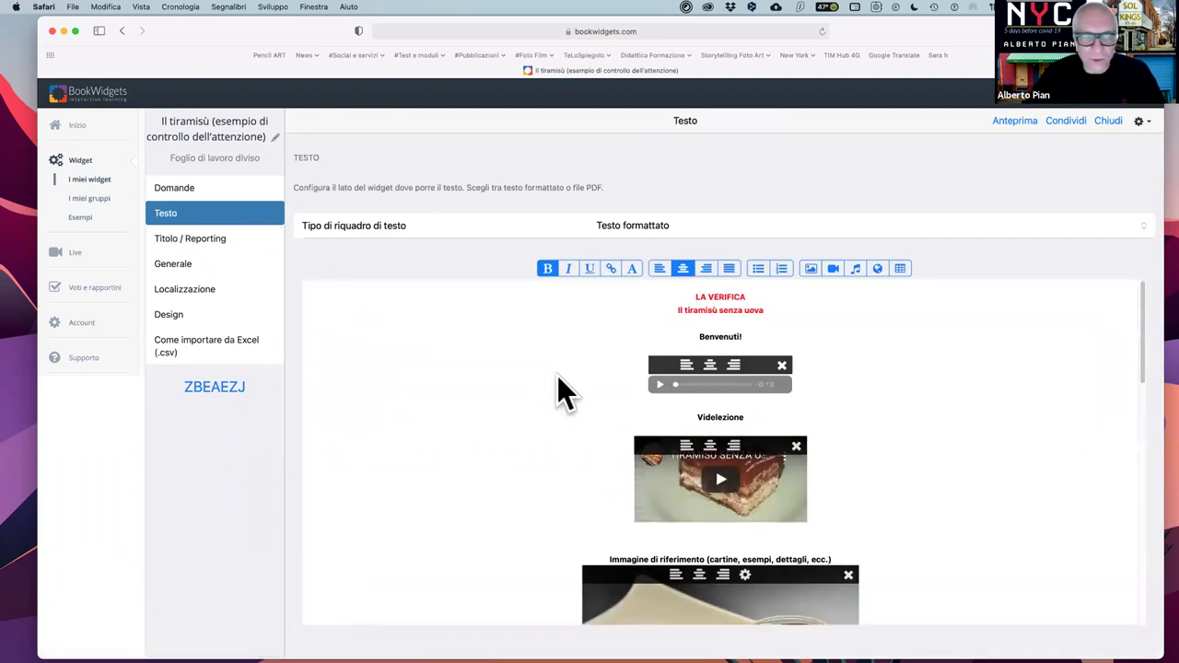
pyautogui.scroll(-5, 868, 372)
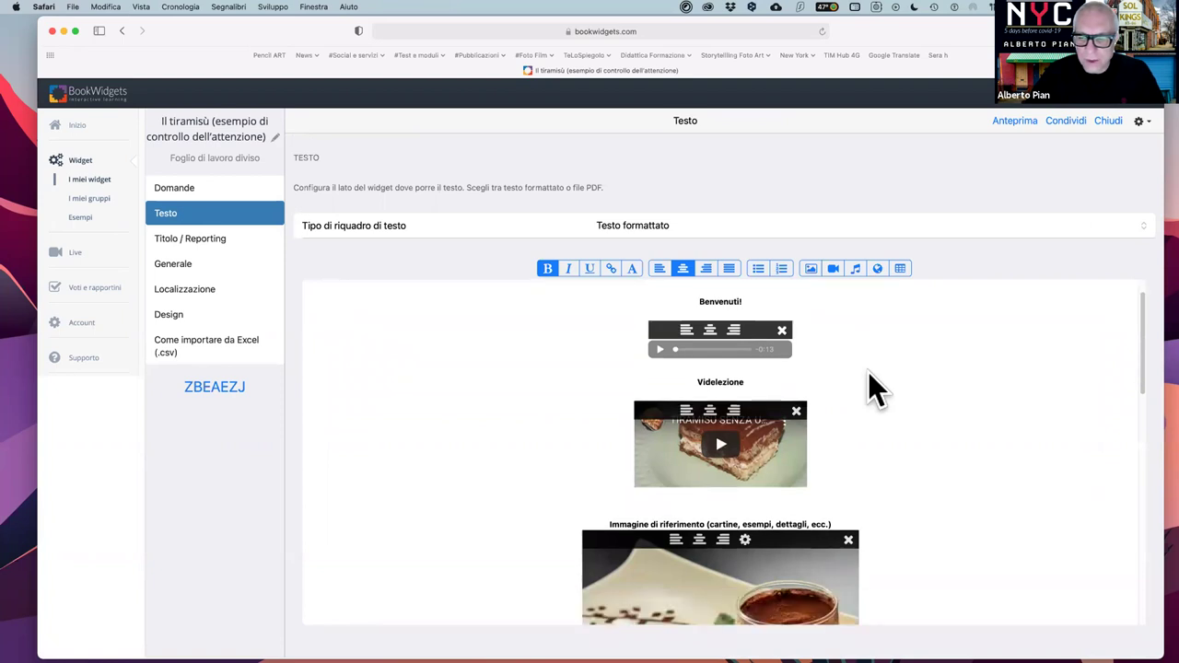
pyautogui.scroll(-15, 868, 373)
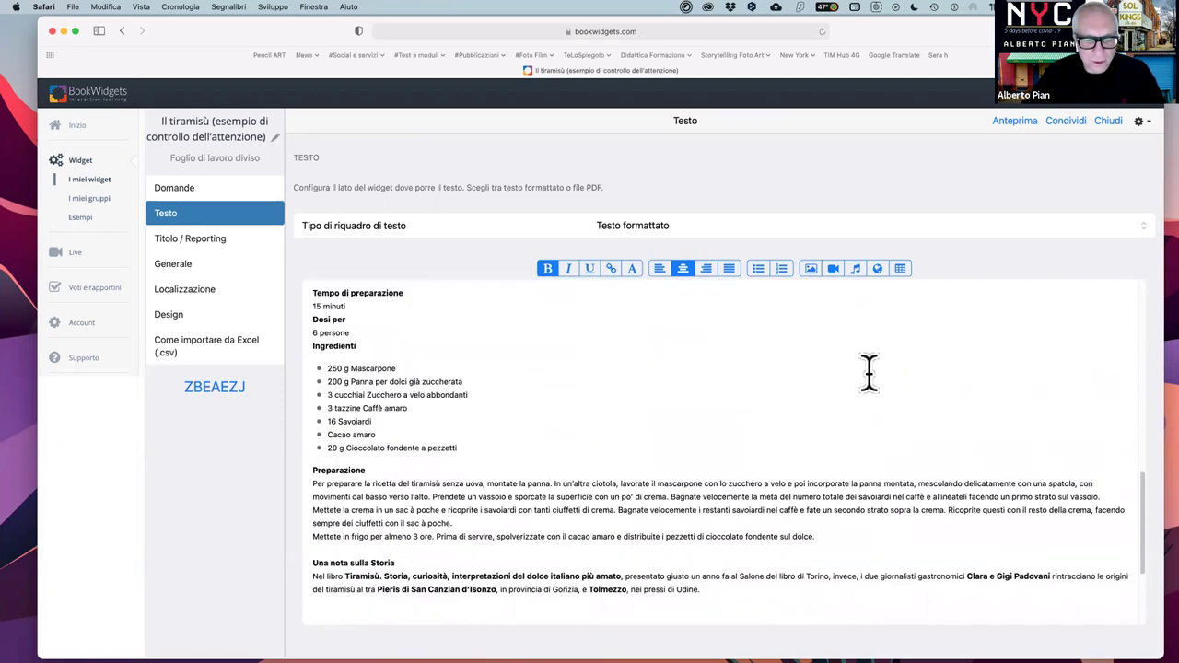
pyautogui.scroll(5, 868, 372)
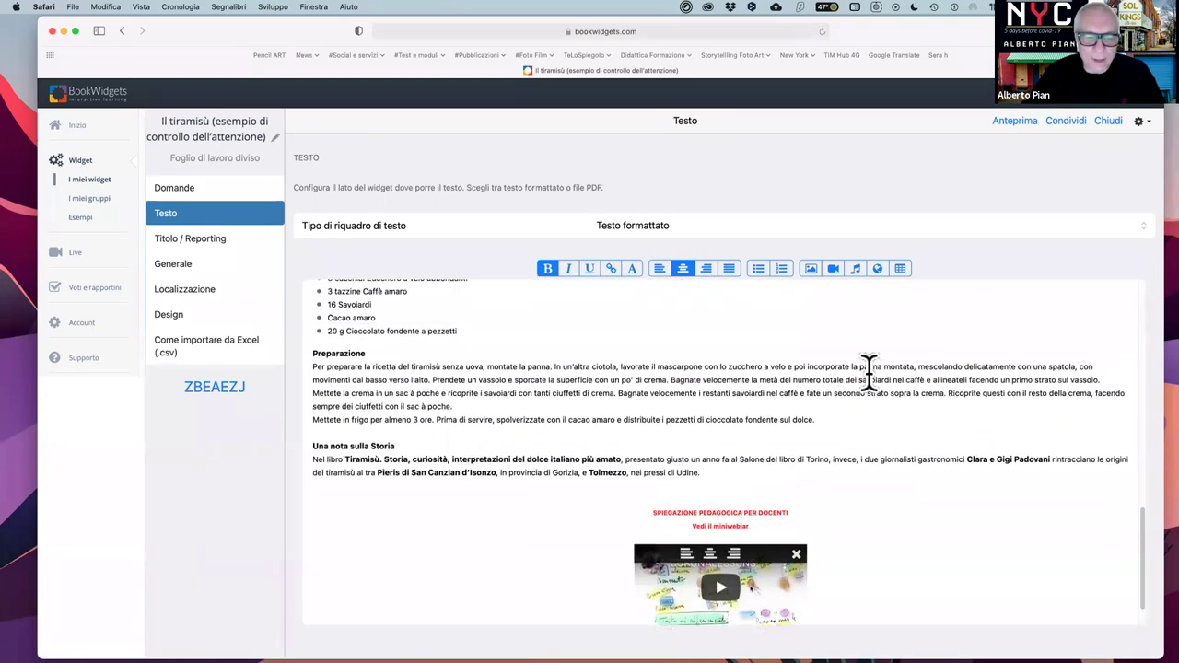
pyautogui.scroll(10, 867, 372)
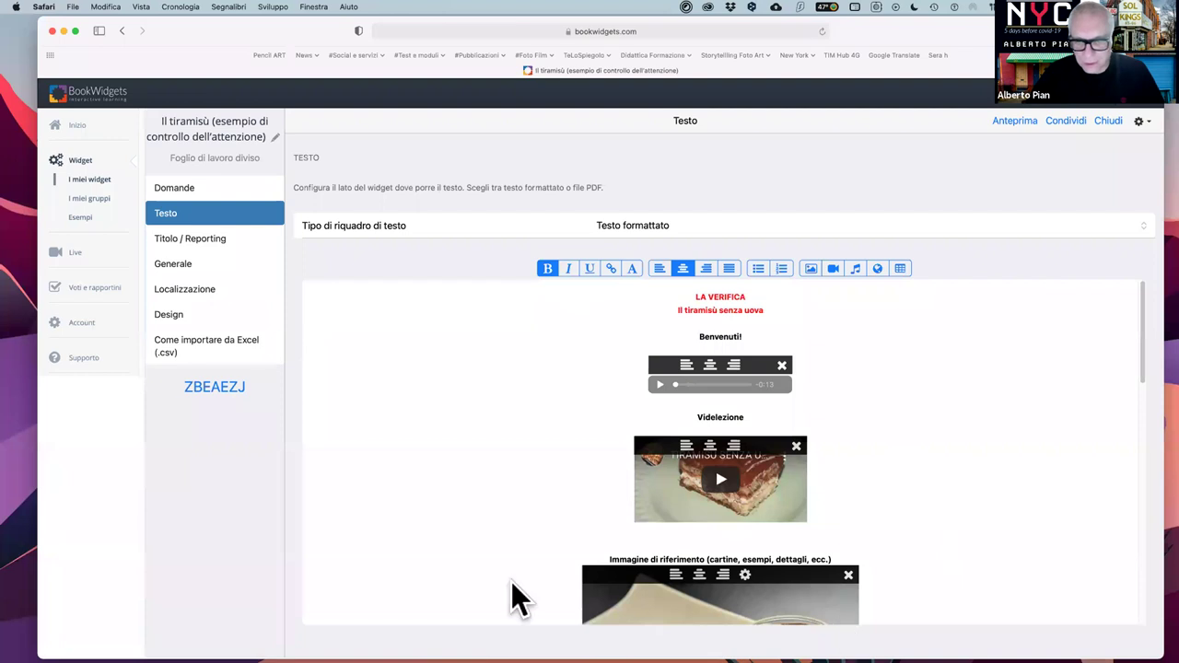
pyautogui.click(172, 190)
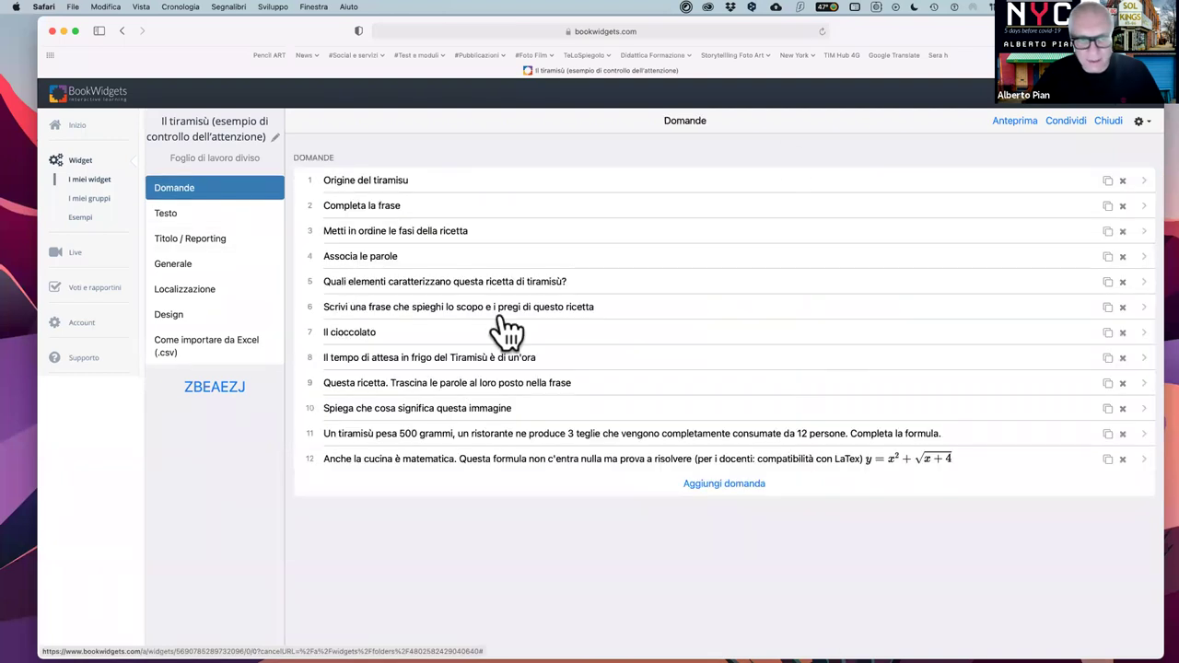
pyautogui.click(163, 221)
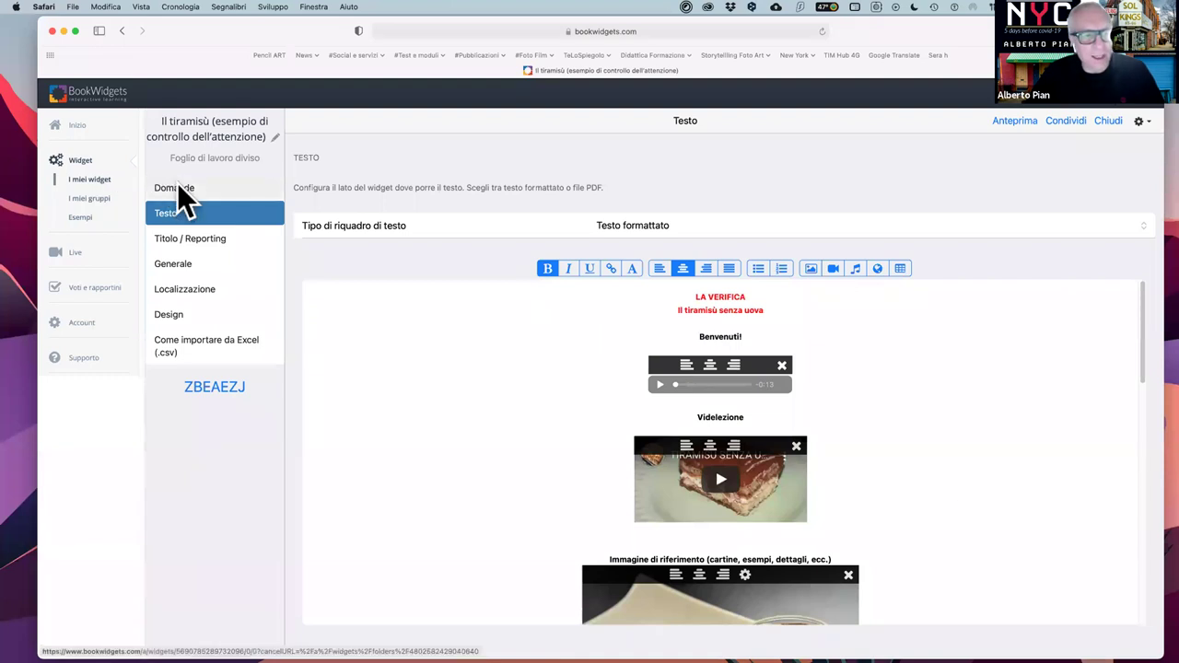
pyautogui.click(178, 188)
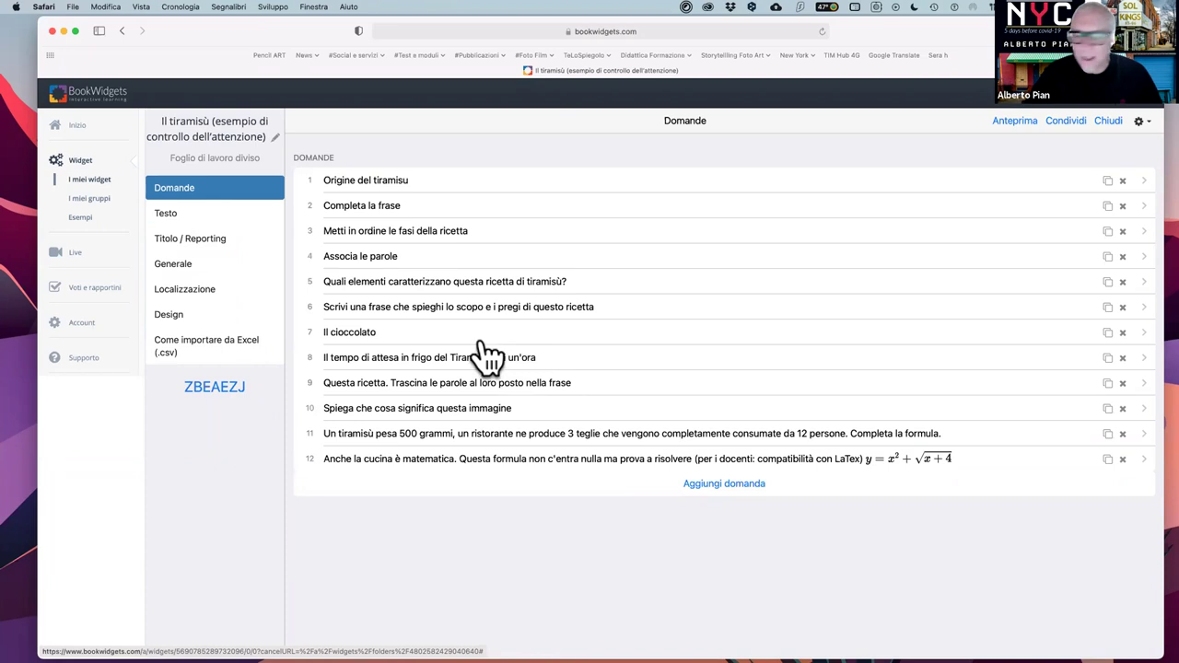
# - Inspect the group name under Identificativo del widget, then view the Modulo di invio settings
pyautogui.click(203, 247)
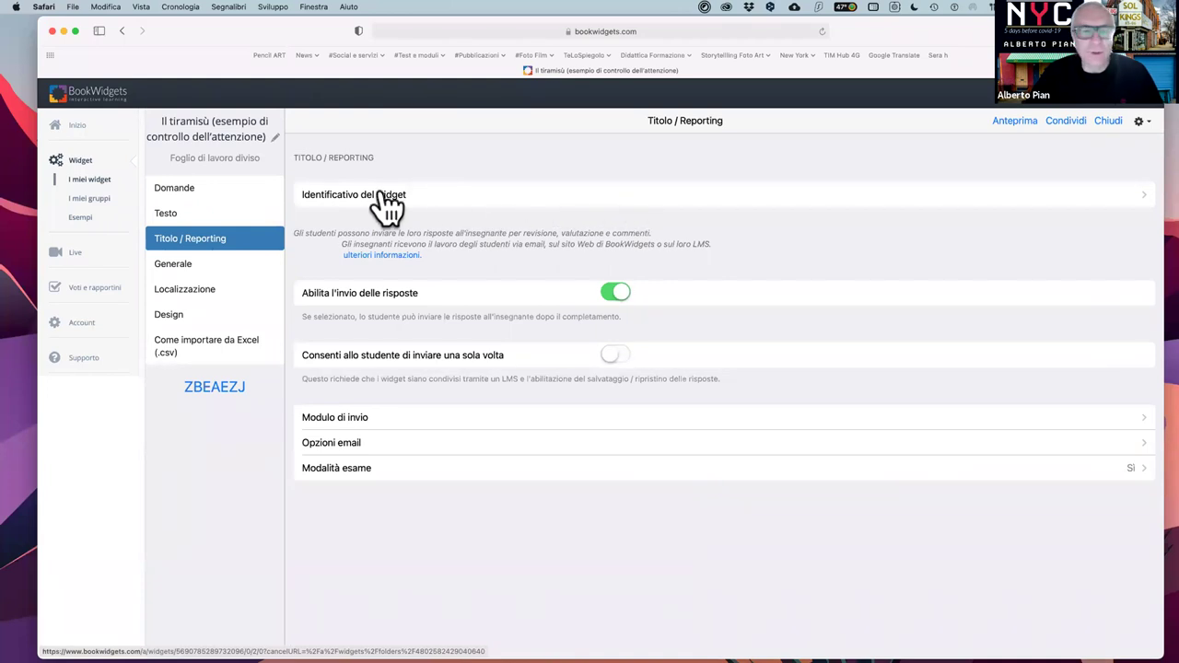
pyautogui.click(497, 210)
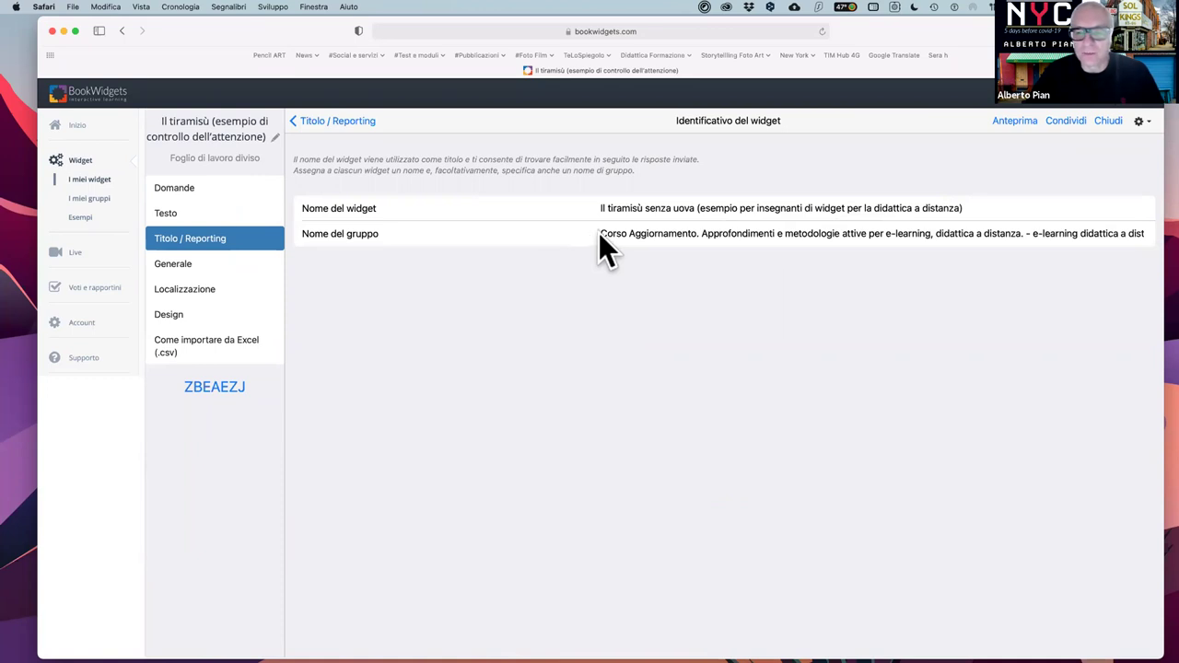
pyautogui.moveTo(601, 233); pyautogui.dragTo(1156, 234)
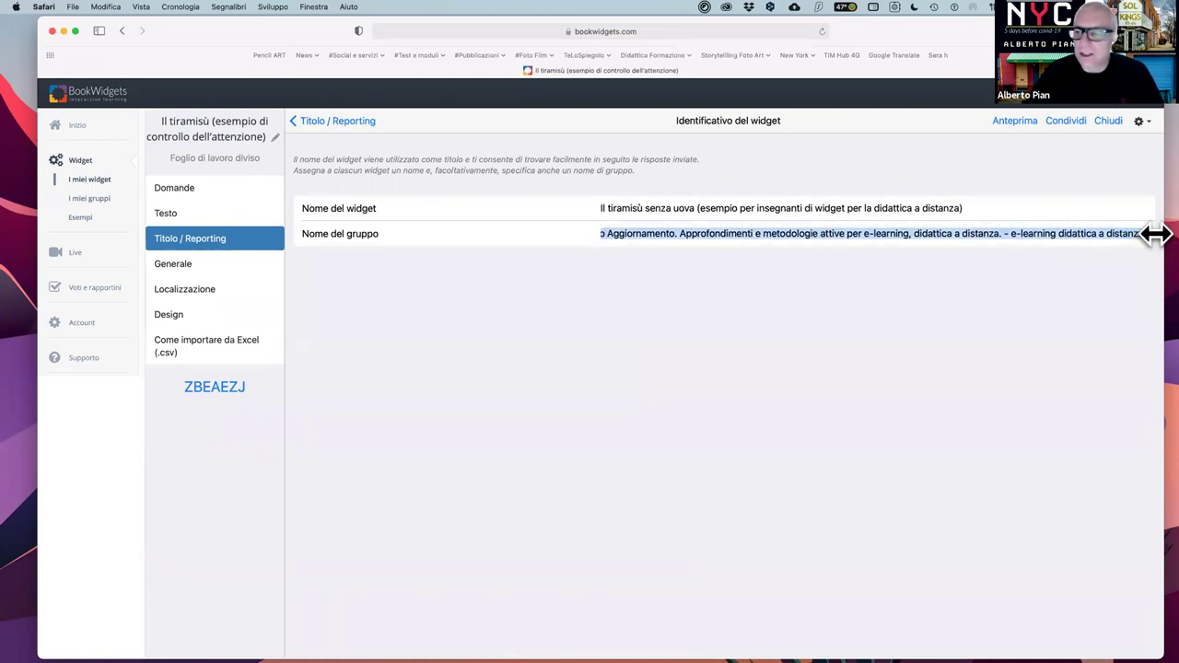
pyautogui.click(707, 233)
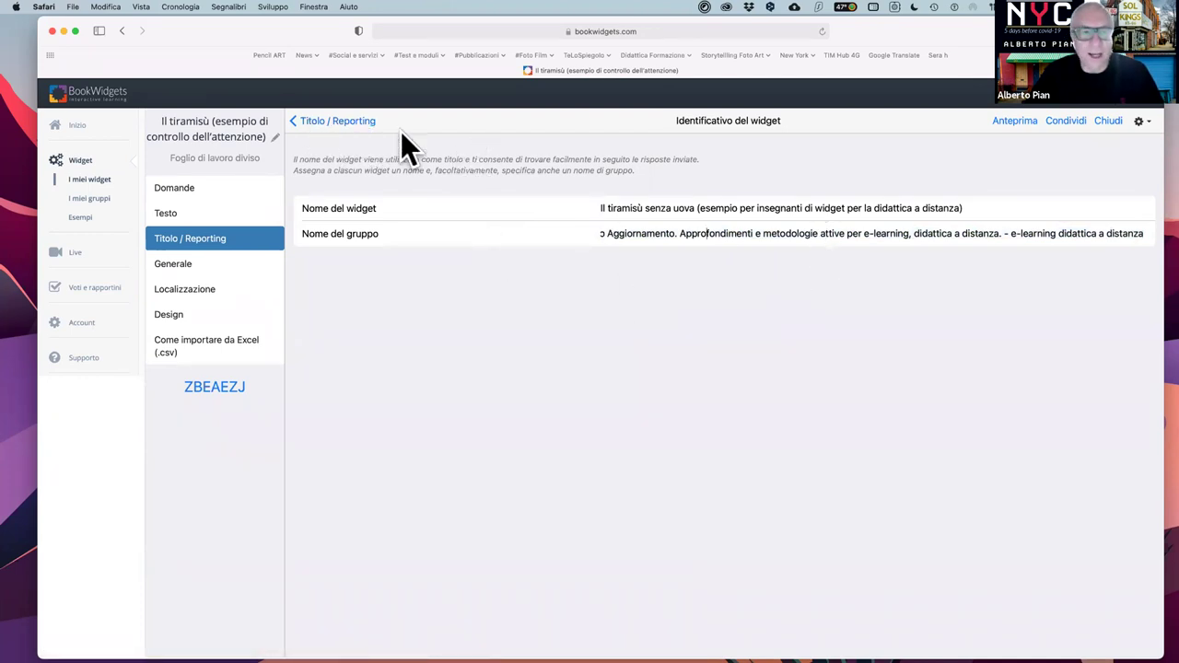
pyautogui.click(323, 118)
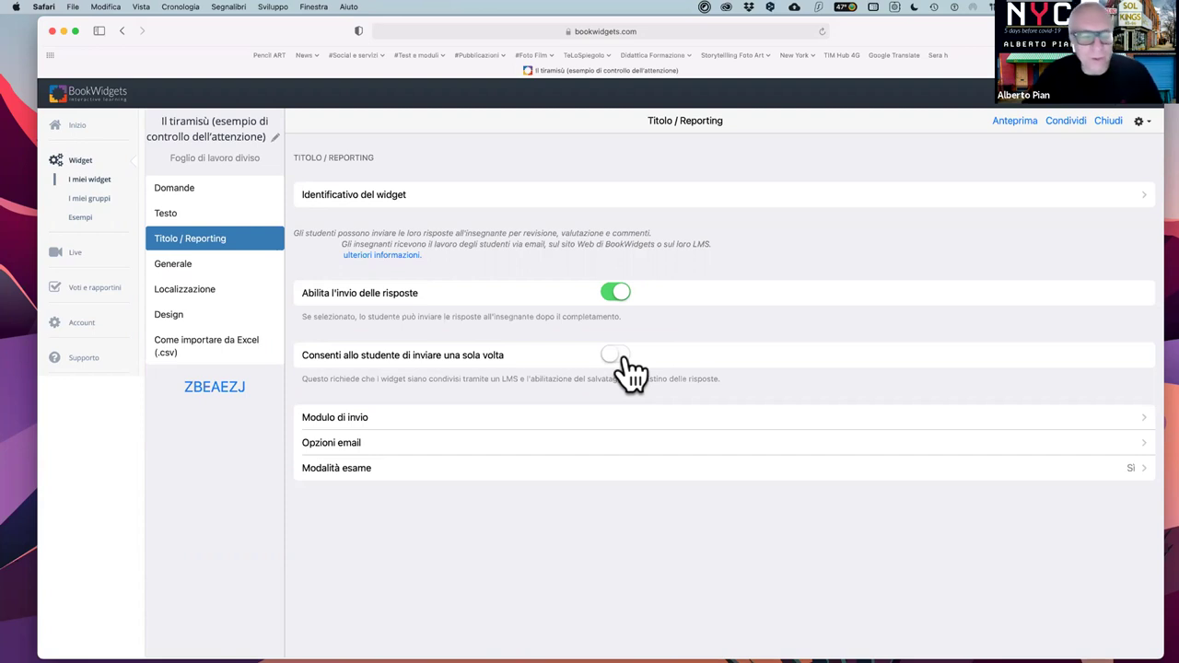
pyautogui.click(352, 419)
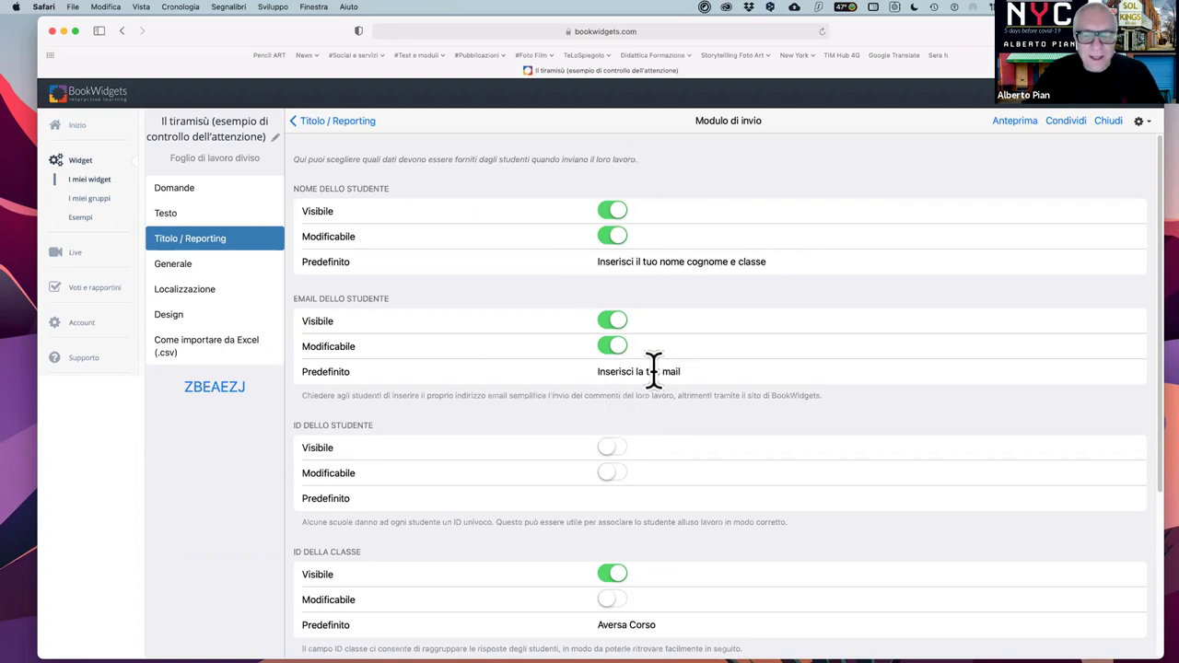
# - Replace the class ID default Aversa Corso with E-learning in the submission form
pyautogui.scroll(-5, 656, 406)
pyautogui.scroll(-1, 656, 406)
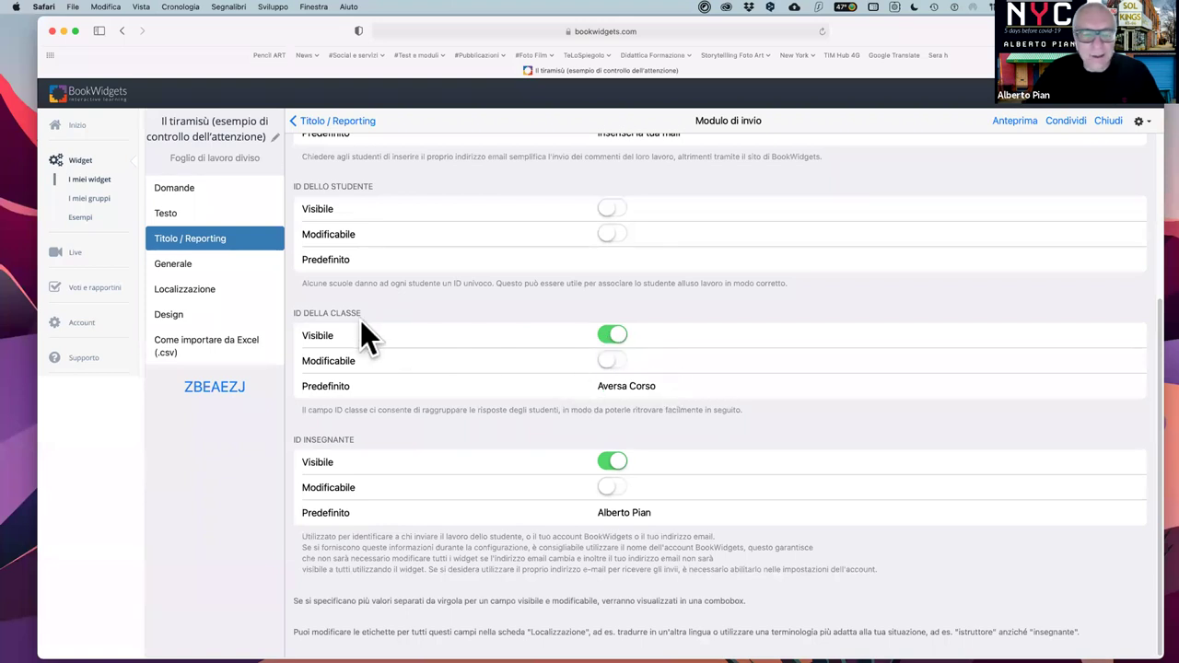
pyautogui.moveTo(597, 387); pyautogui.dragTo(705, 387)
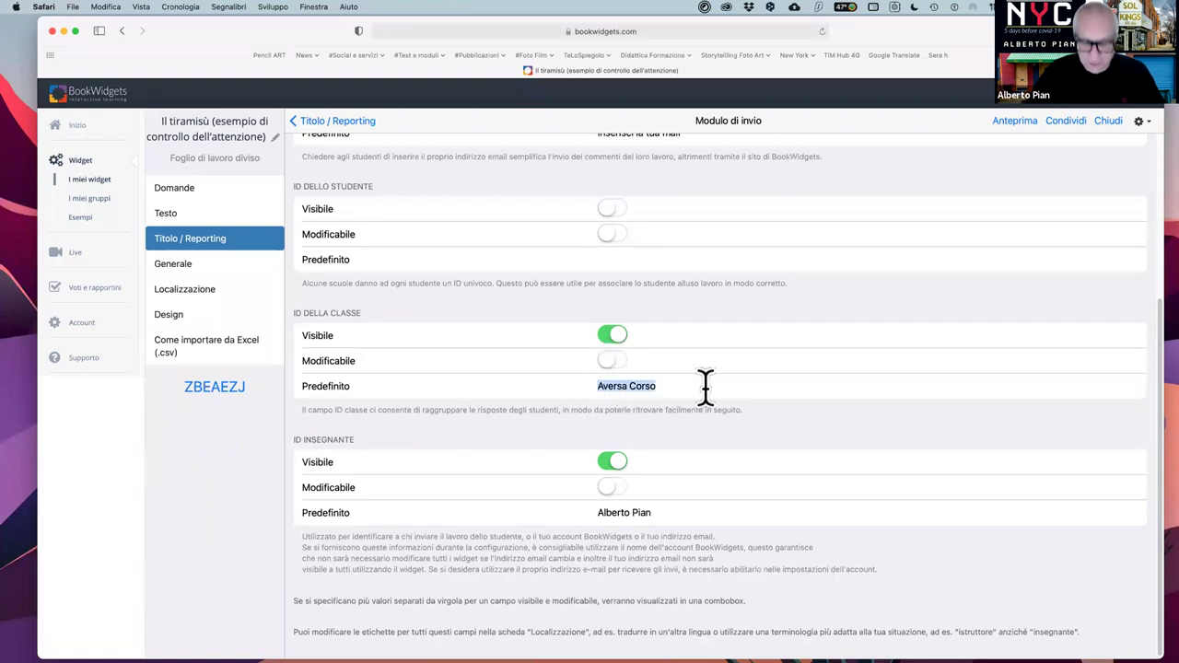
pyautogui.write('Goth')
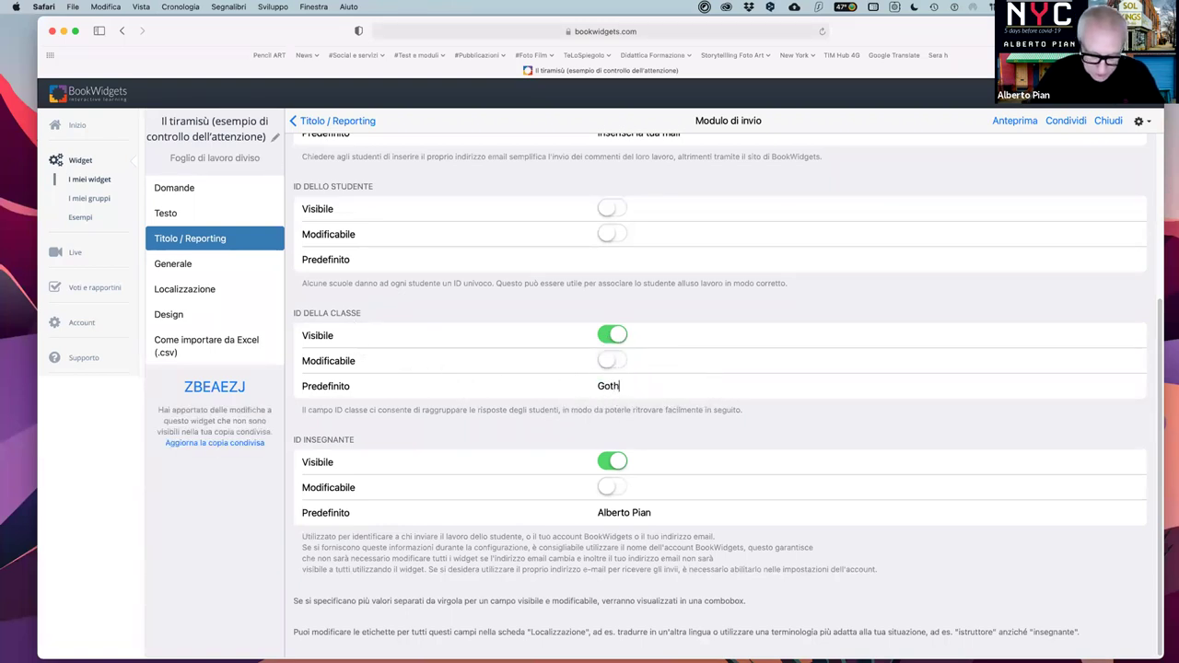
pyautogui.write('am')
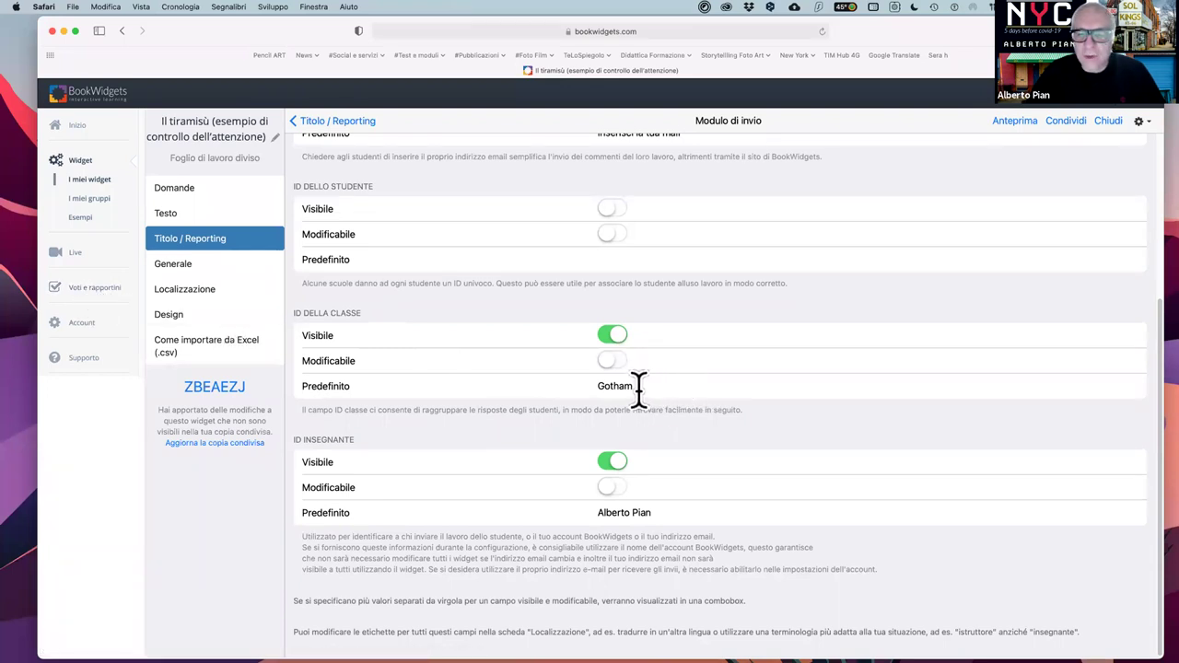
pyautogui.click(671, 387)
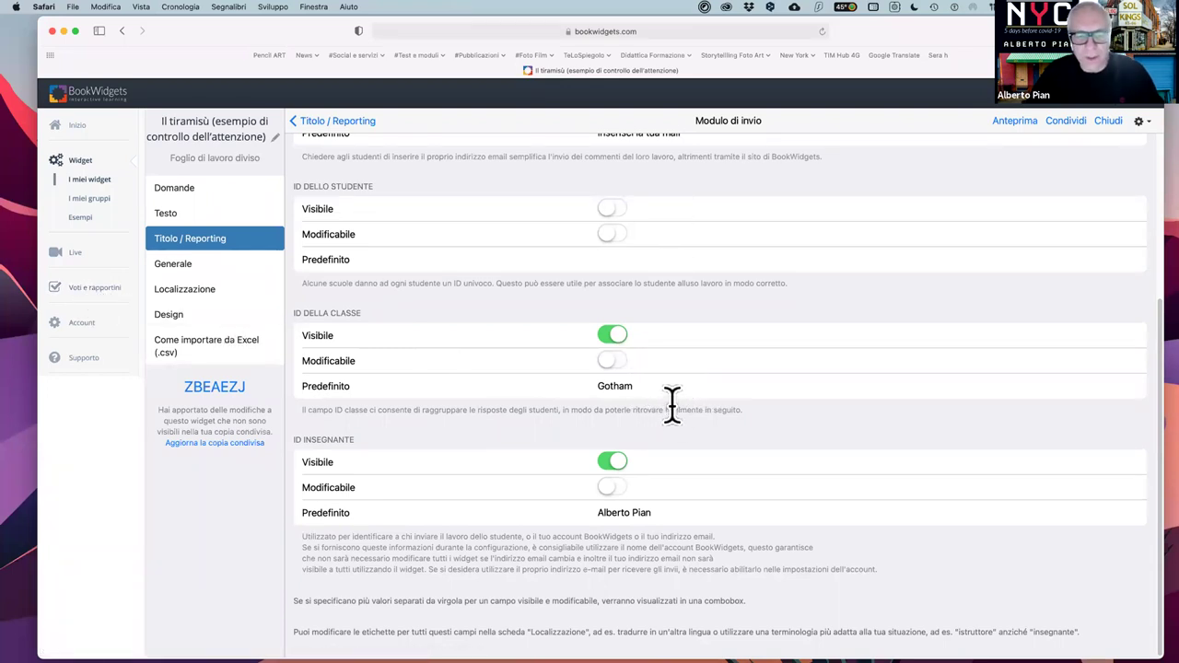
pyautogui.doubleClick(614, 387)
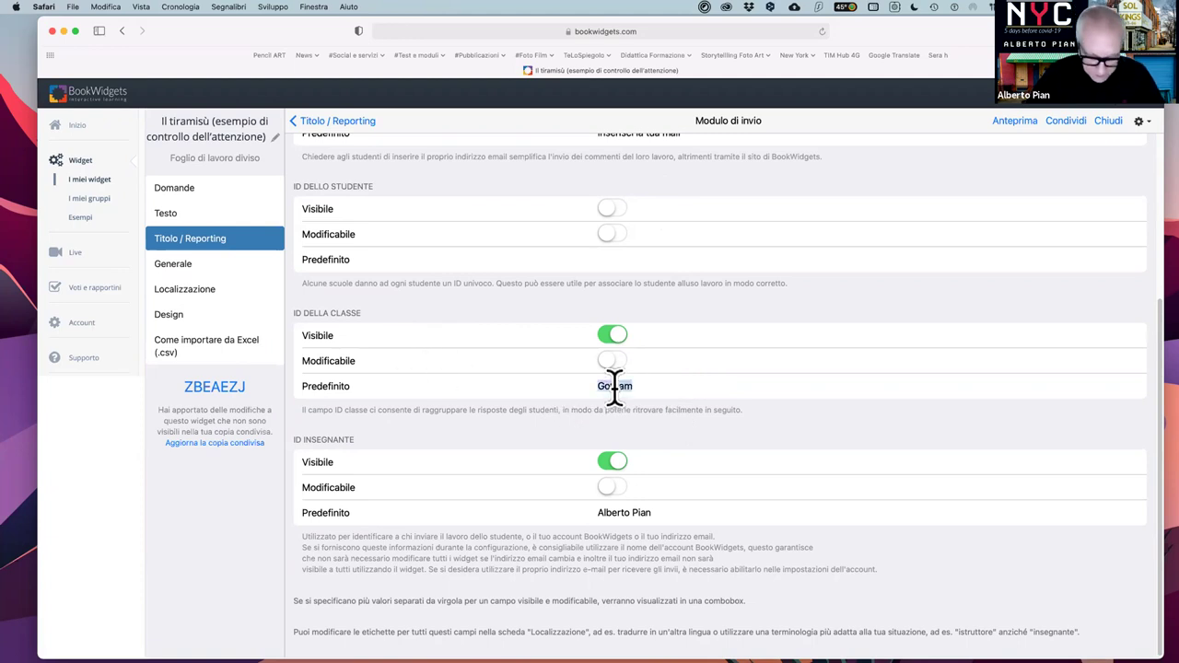
pyautogui.write('E-l')
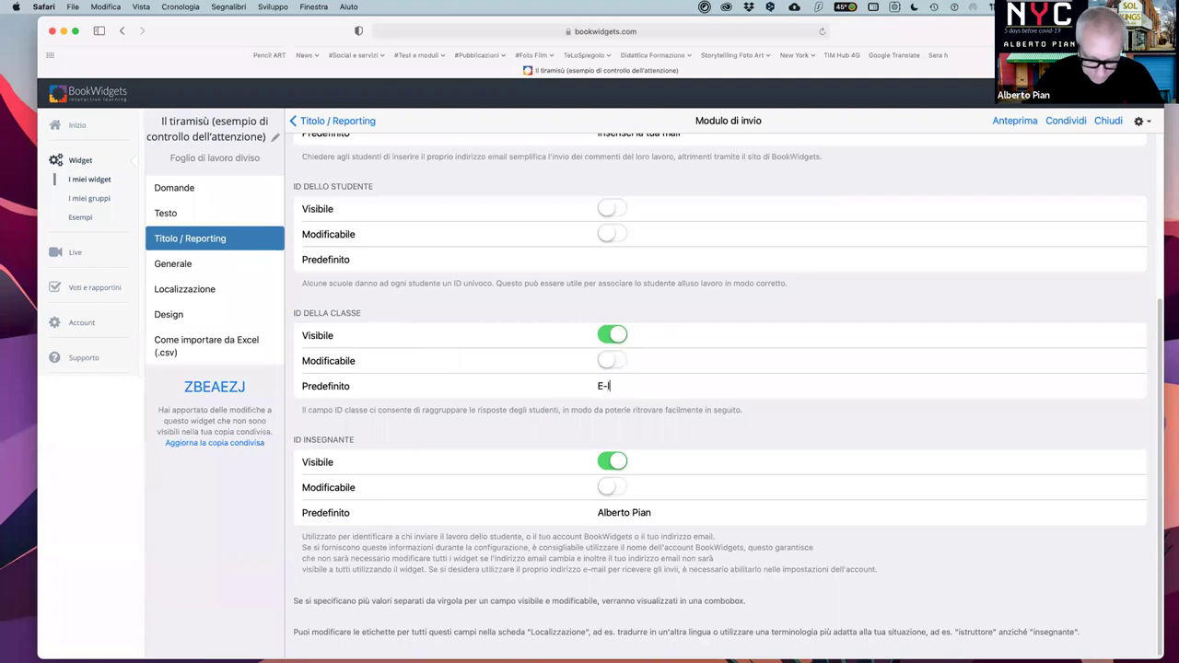
pyautogui.write('earning')
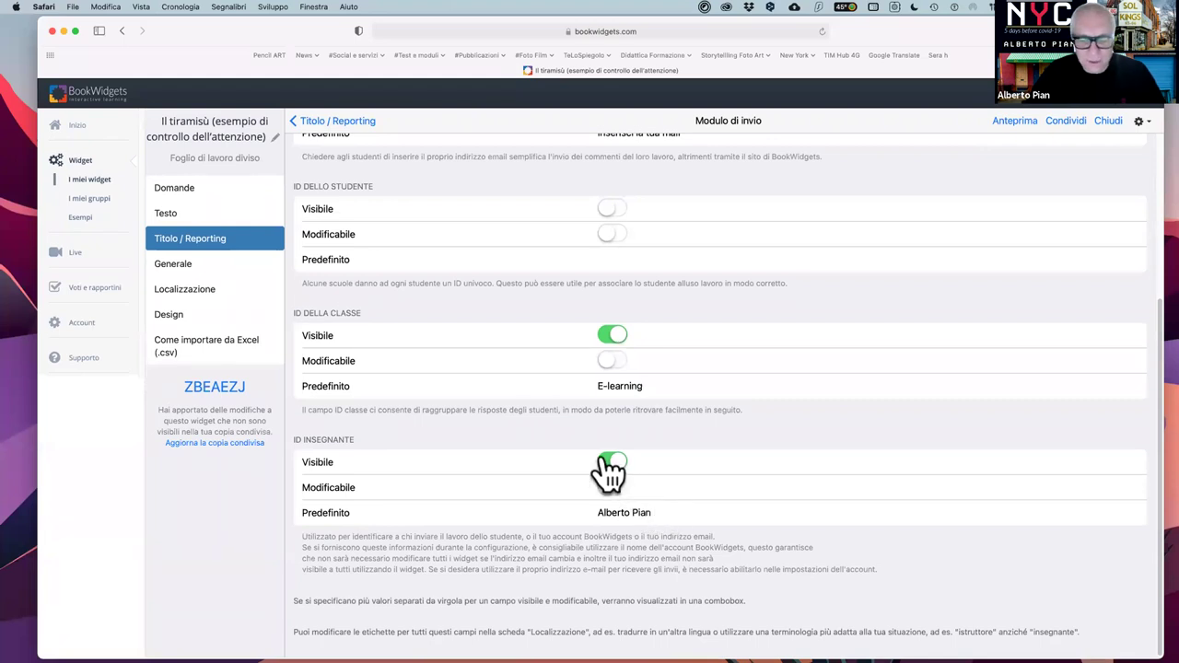
pyautogui.scroll(5, 789, 497)
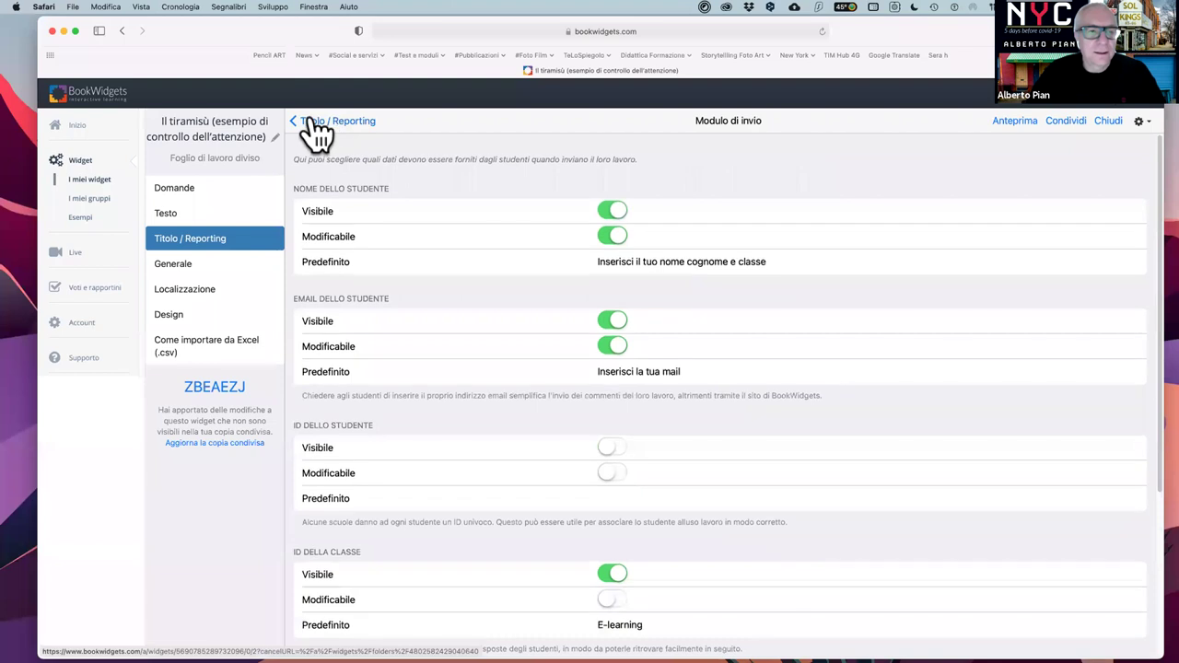
pyautogui.click(318, 121)
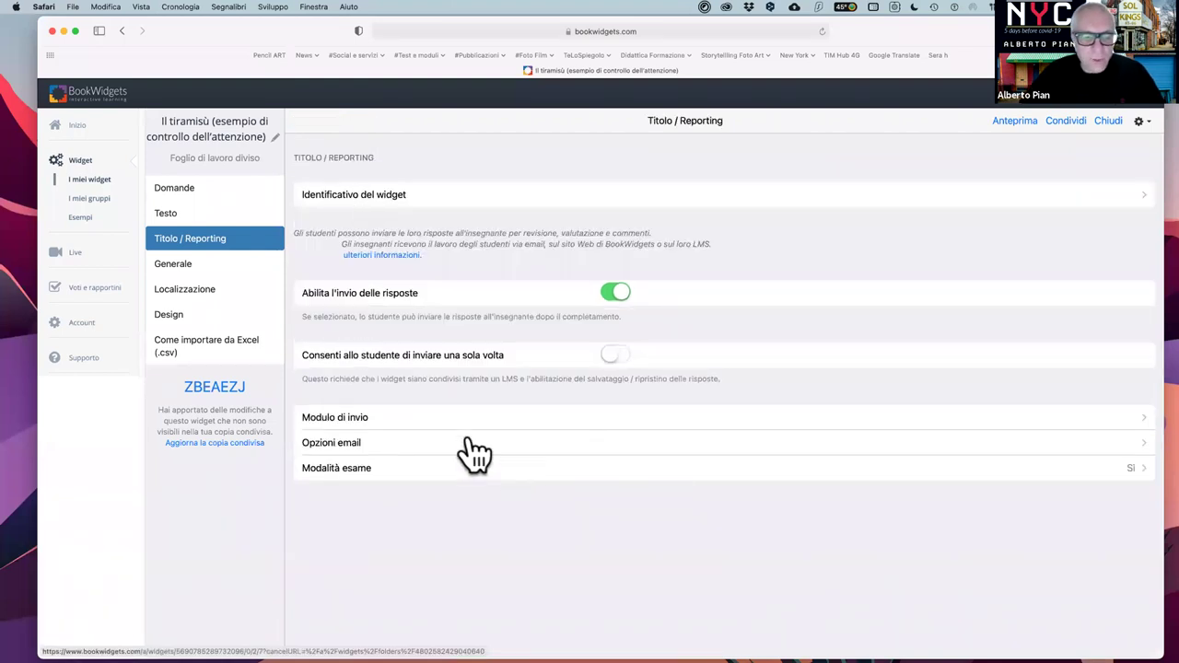
# - Turn grades in submission e-mails on and back off, then go to Modalità esame
pyautogui.click(366, 442)
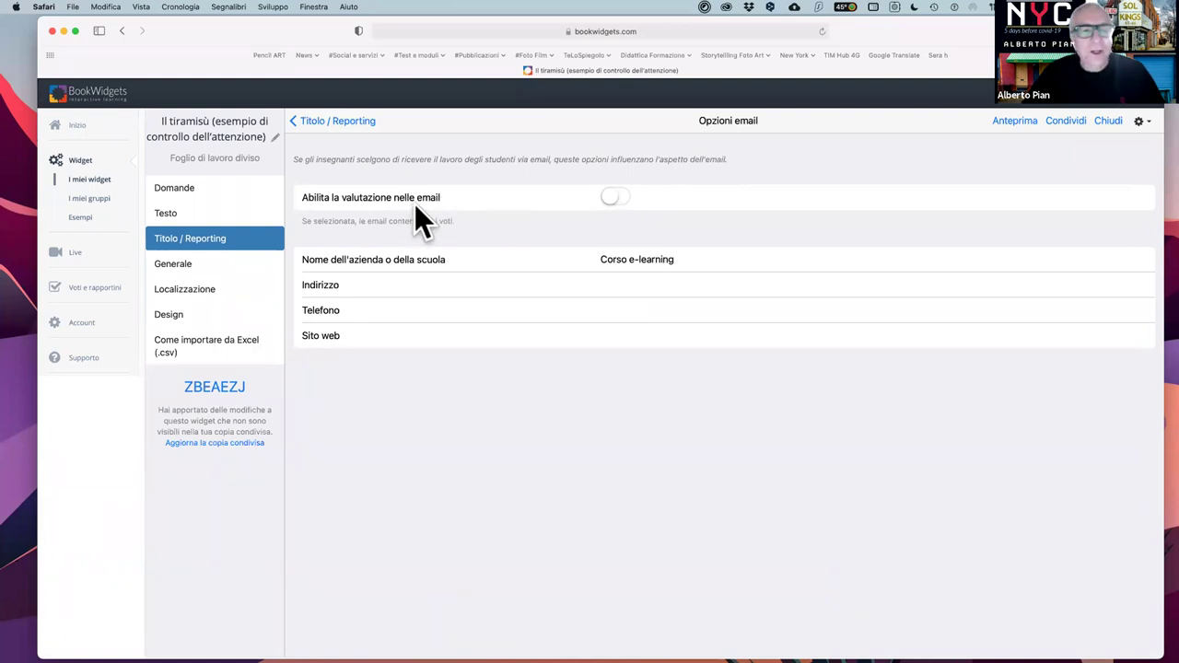
pyautogui.click(623, 201)
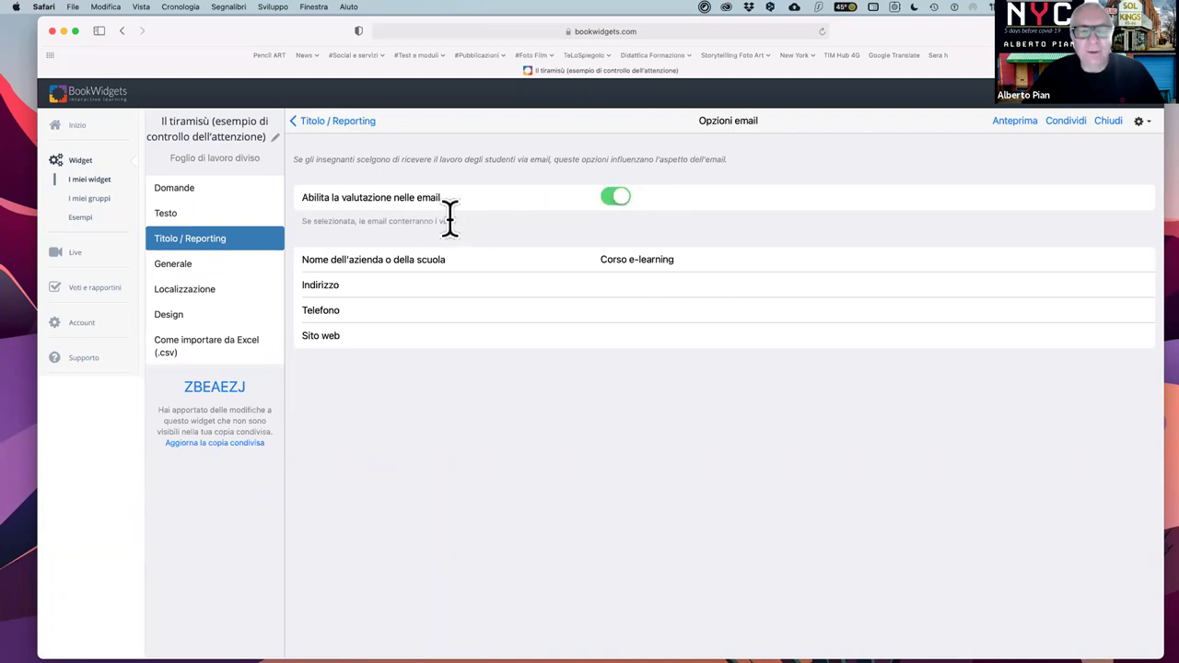
pyautogui.click(611, 198)
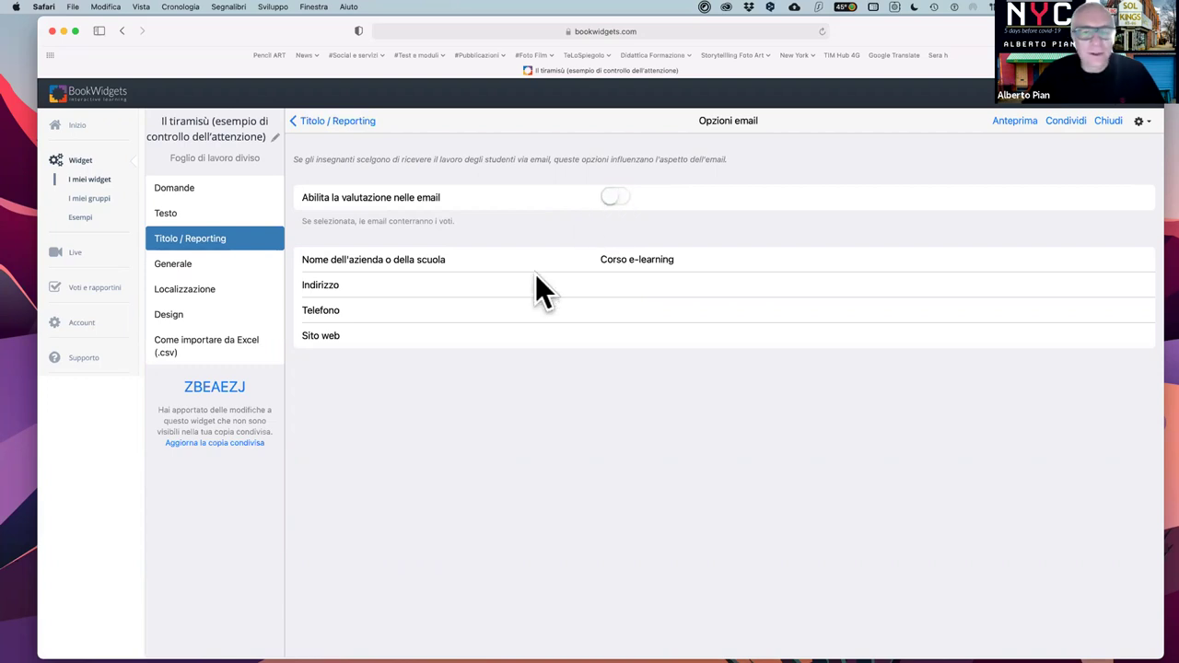
pyautogui.click(317, 122)
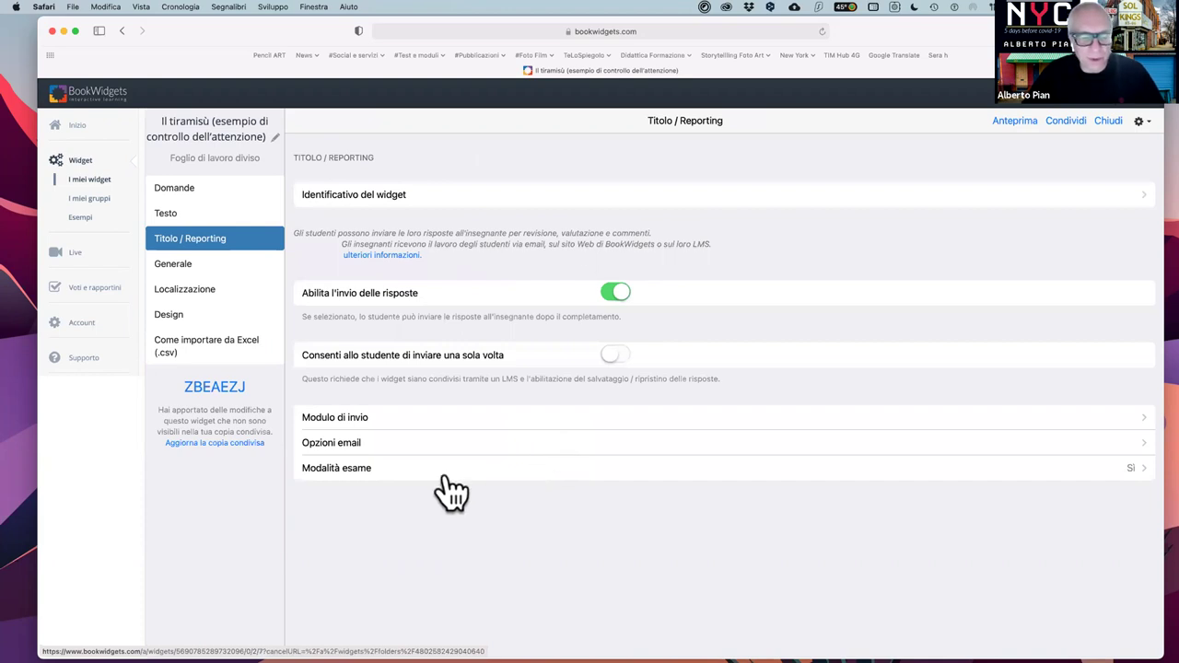
pyautogui.click(376, 471)
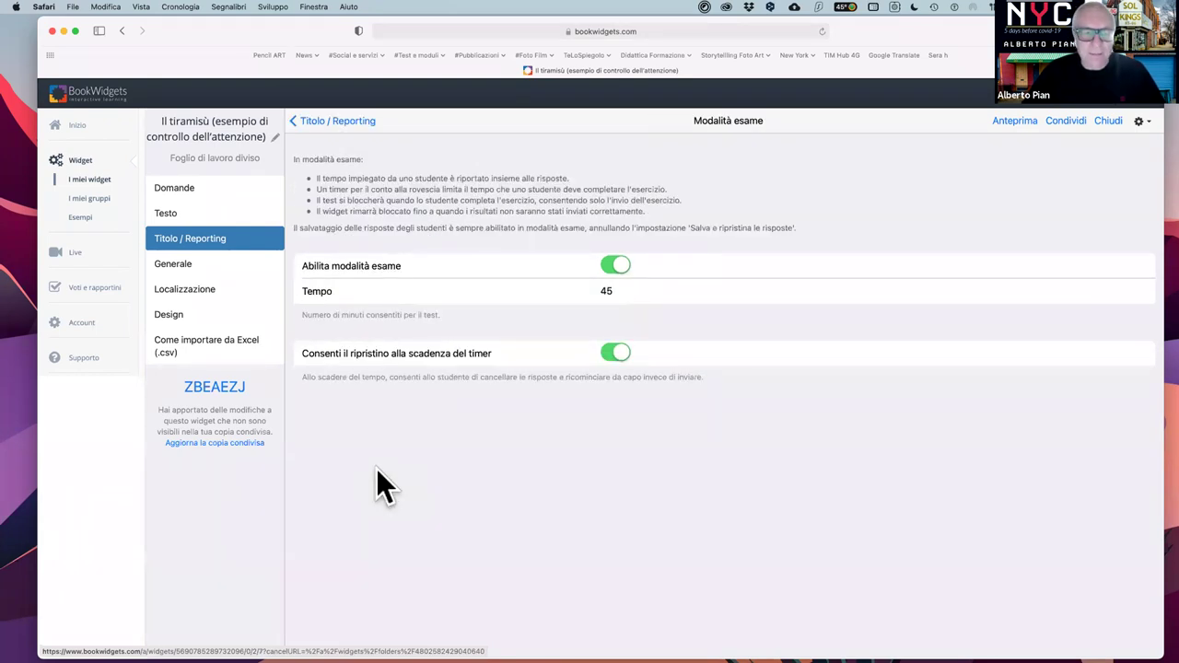
# - Leave the exam time limit at 45 minutes and move to Generale settings
pyautogui.moveTo(624, 293); pyautogui.dragTo(568, 293)
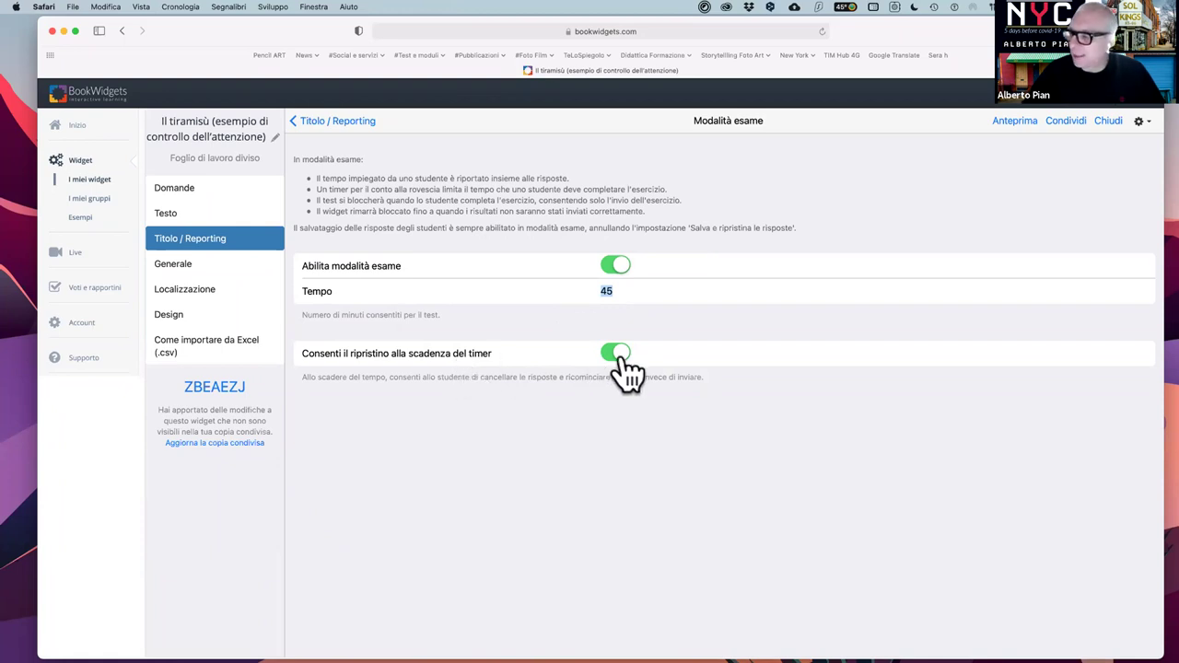
pyautogui.click(620, 290)
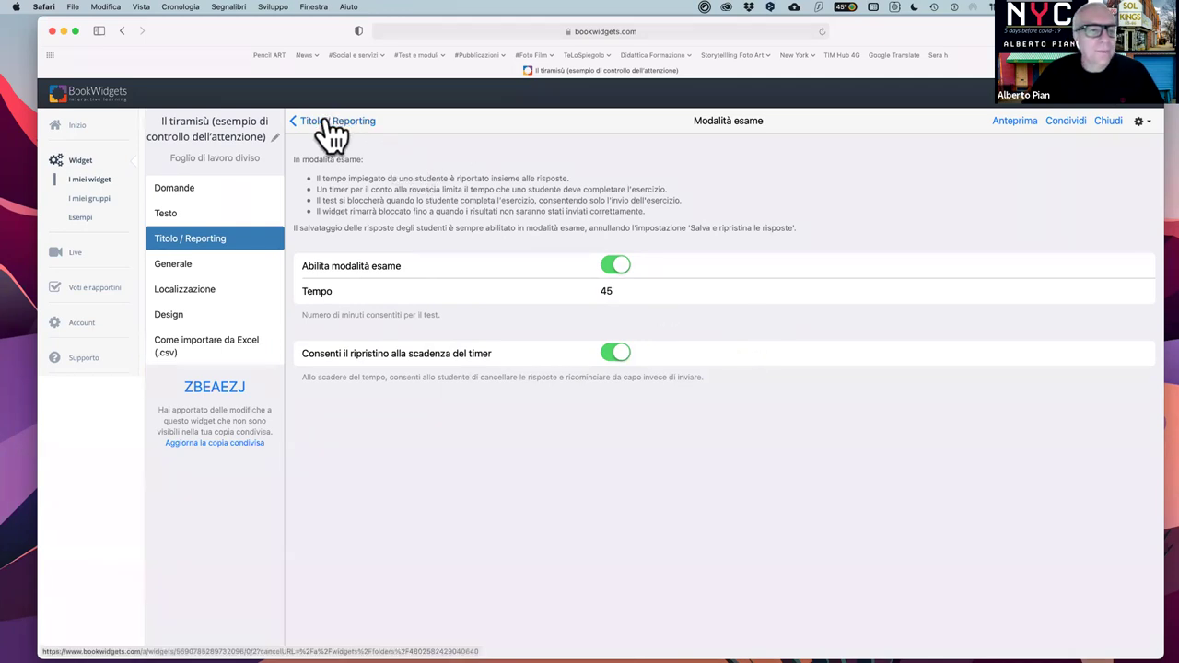
pyautogui.click(197, 278)
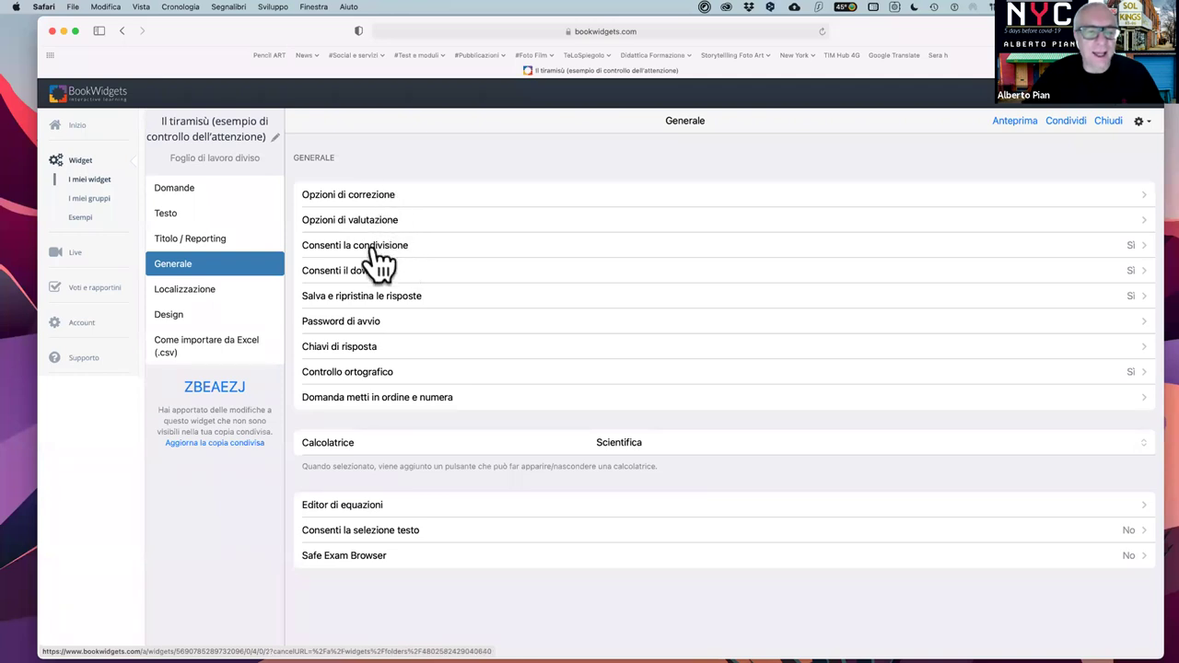
pyautogui.click(380, 195)
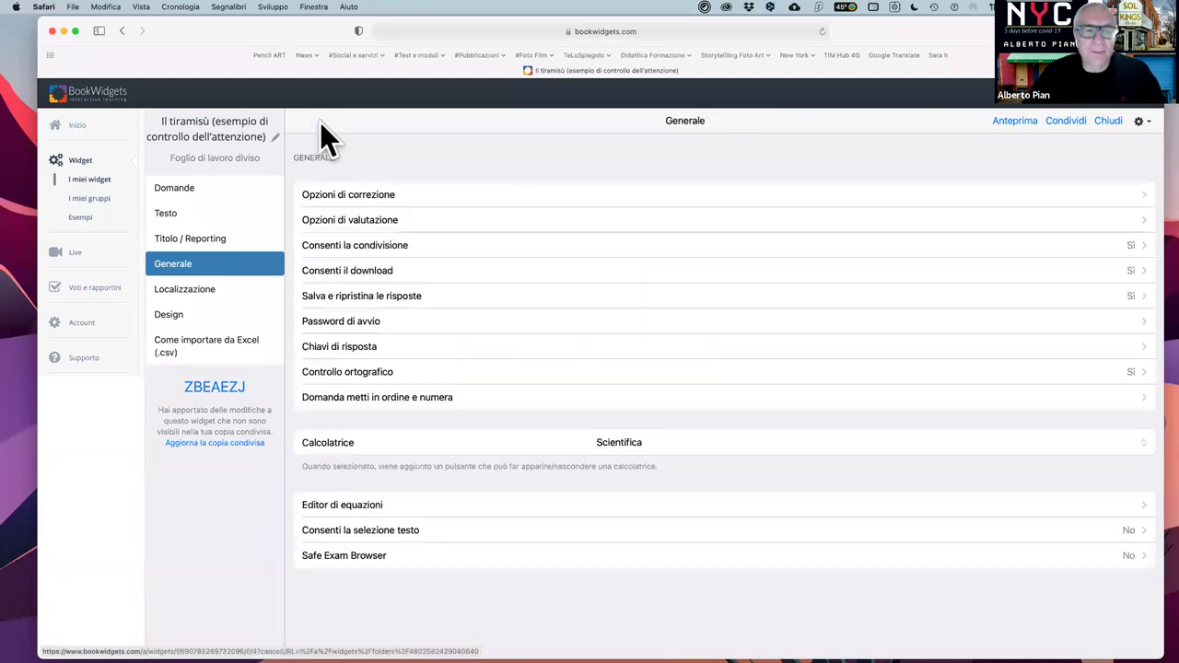
pyautogui.click(319, 122)
pyautogui.click(349, 225)
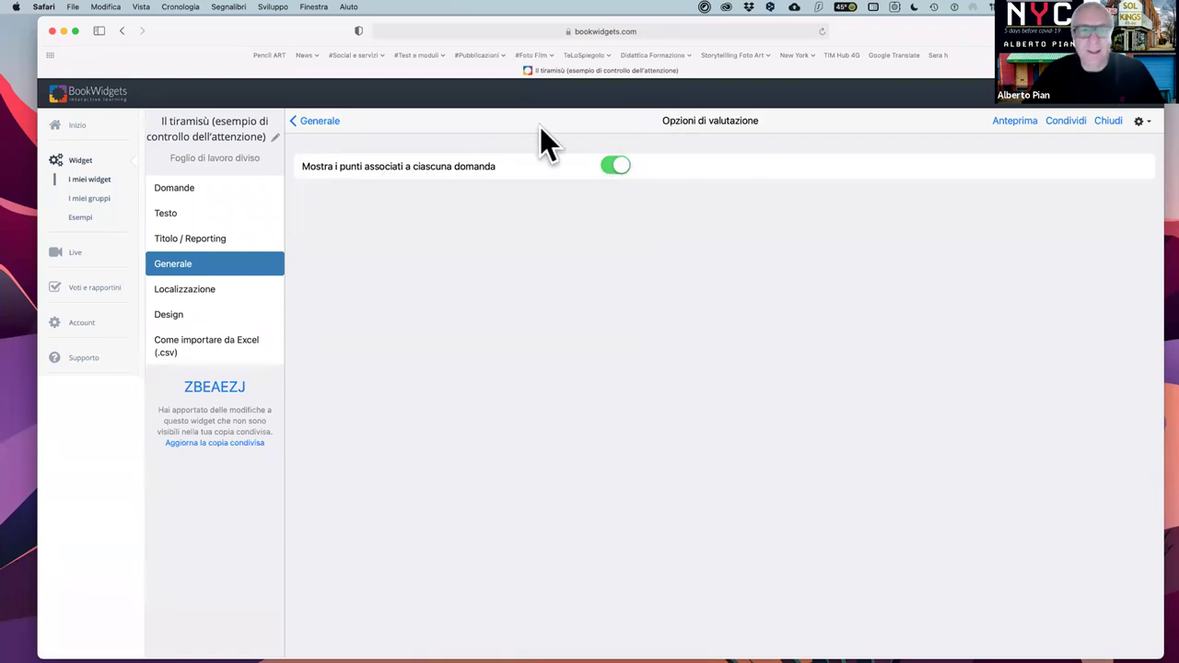
pyautogui.click(313, 124)
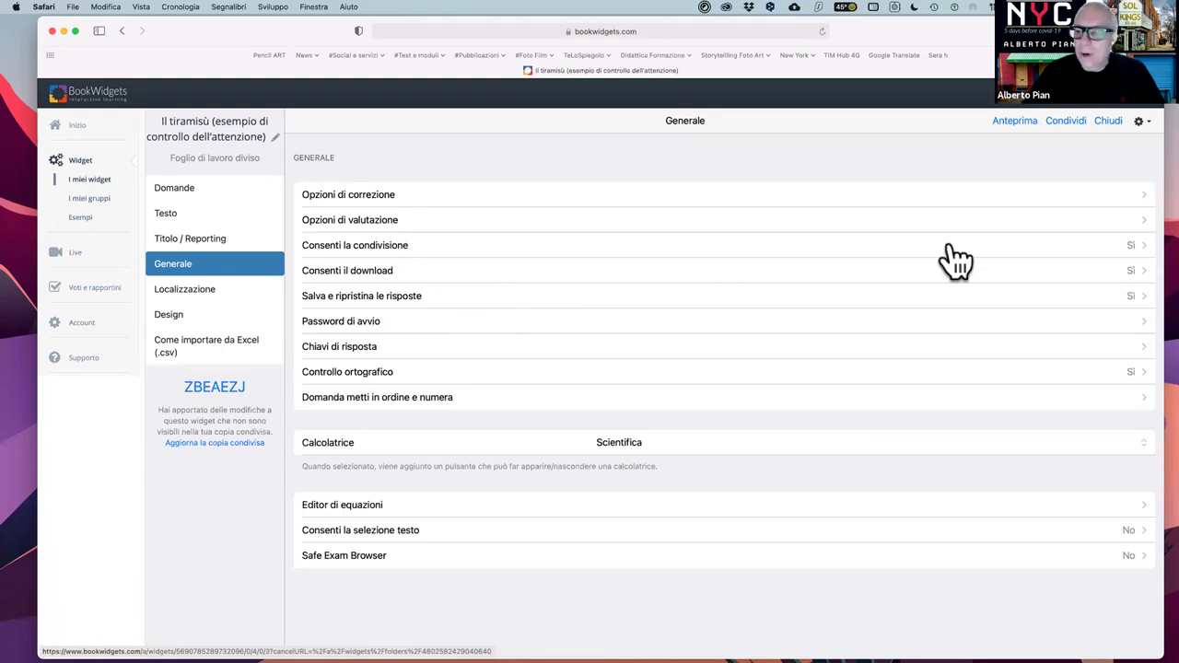
# - Check the sharing permission, then update the shared copy with the latest changes
pyautogui.click(403, 246)
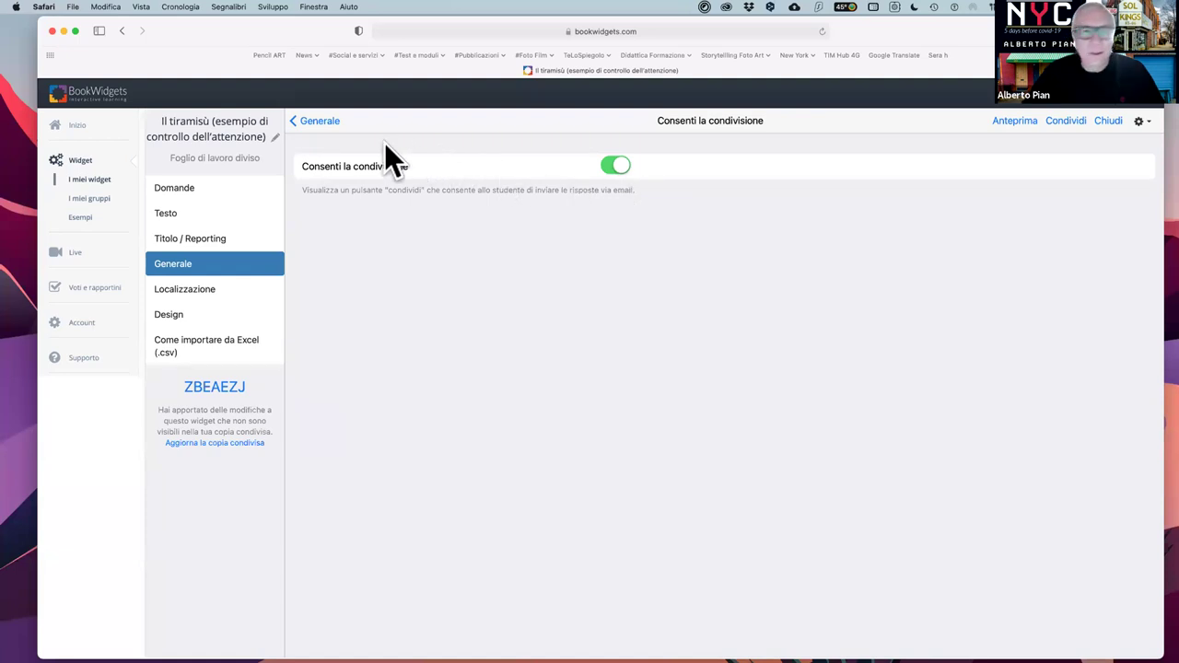
pyautogui.click(317, 129)
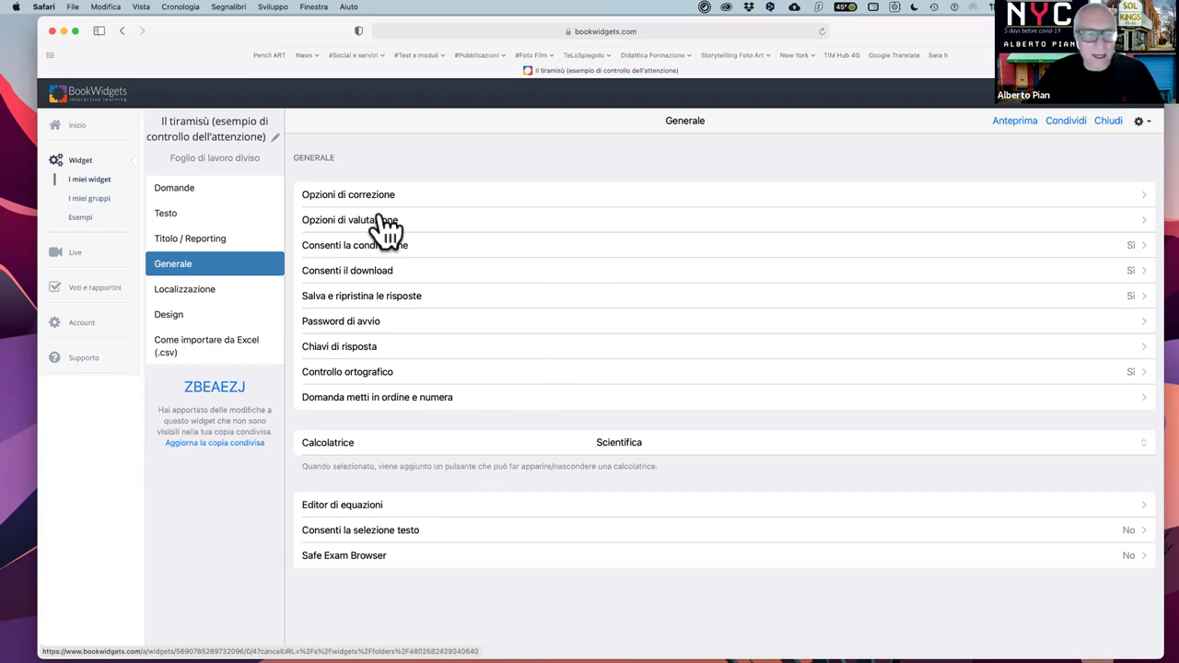
pyautogui.click(213, 443)
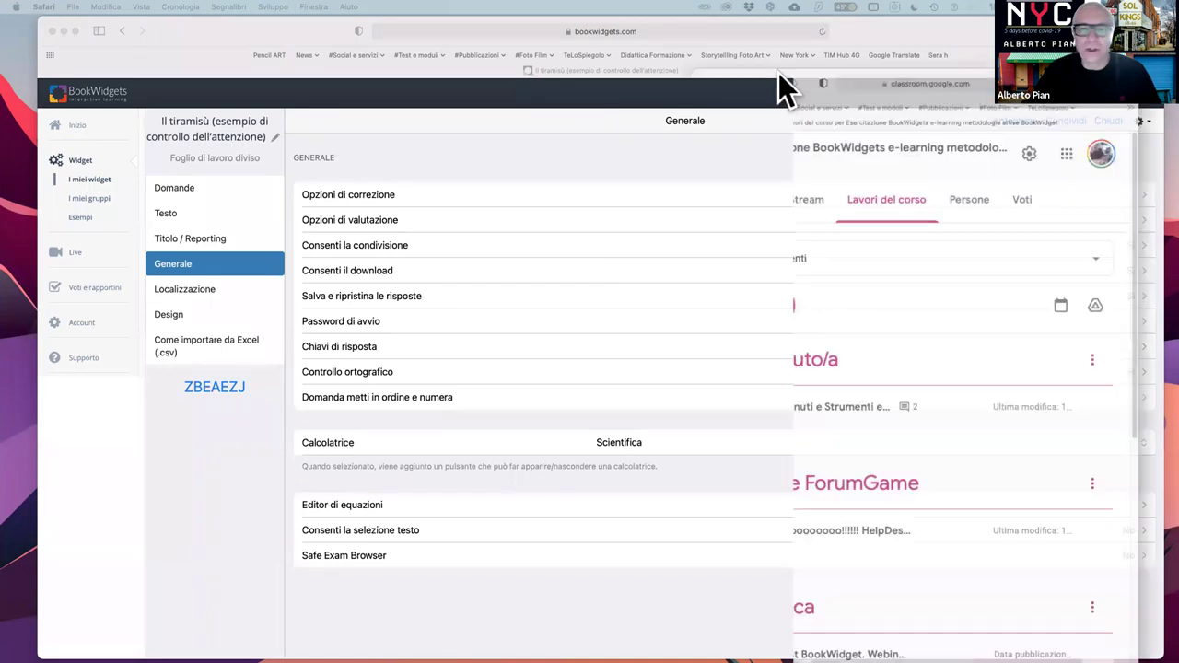
# - Move the Google Classroom course window off screen to uncover the BookWidgets editor
pyautogui.scroll(-5, 553, 552)
pyautogui.scroll(5, 552, 553)
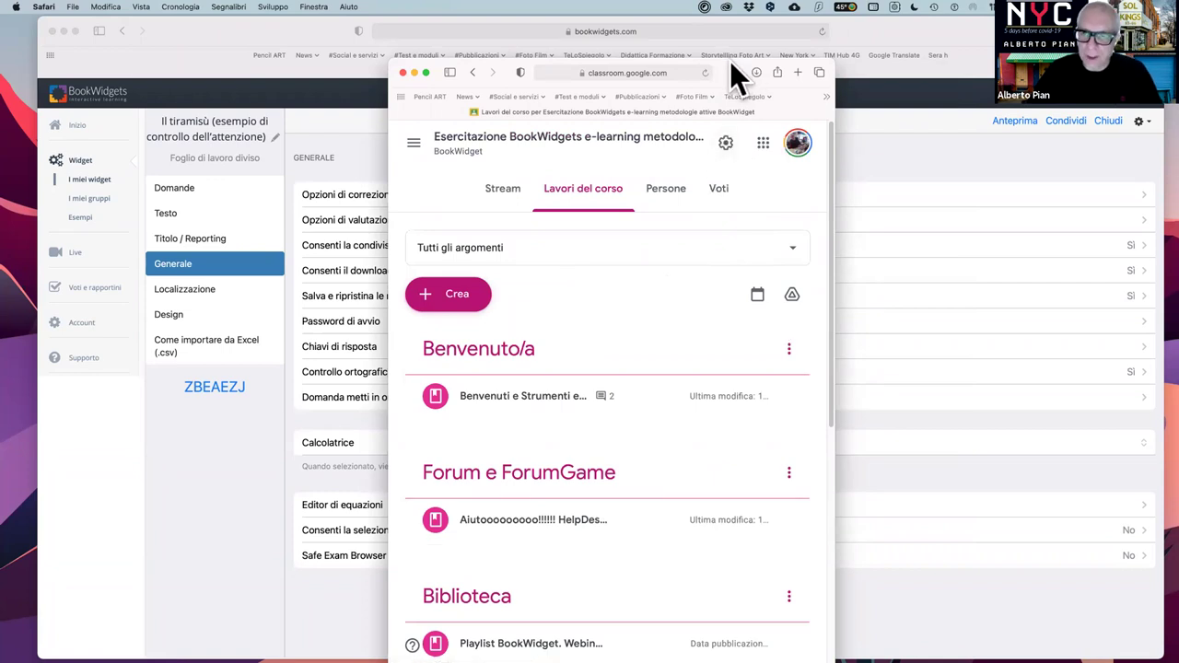
pyautogui.moveTo(794, 78); pyautogui.dragTo(1178, 77)
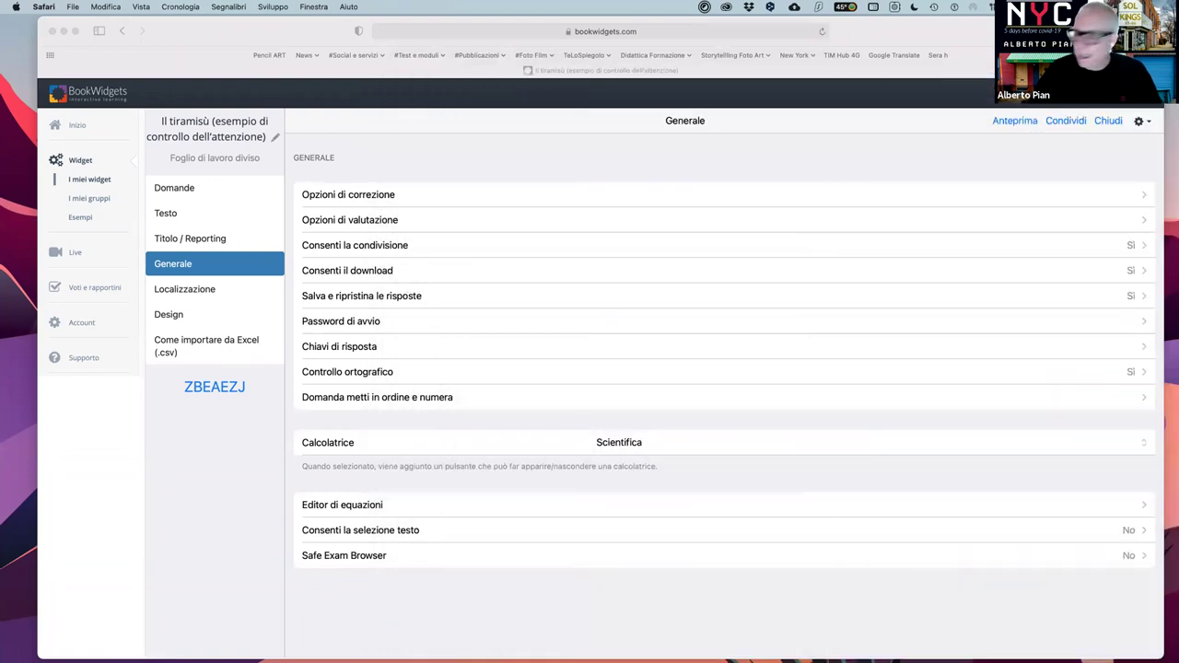
pyautogui.click(446, 158)
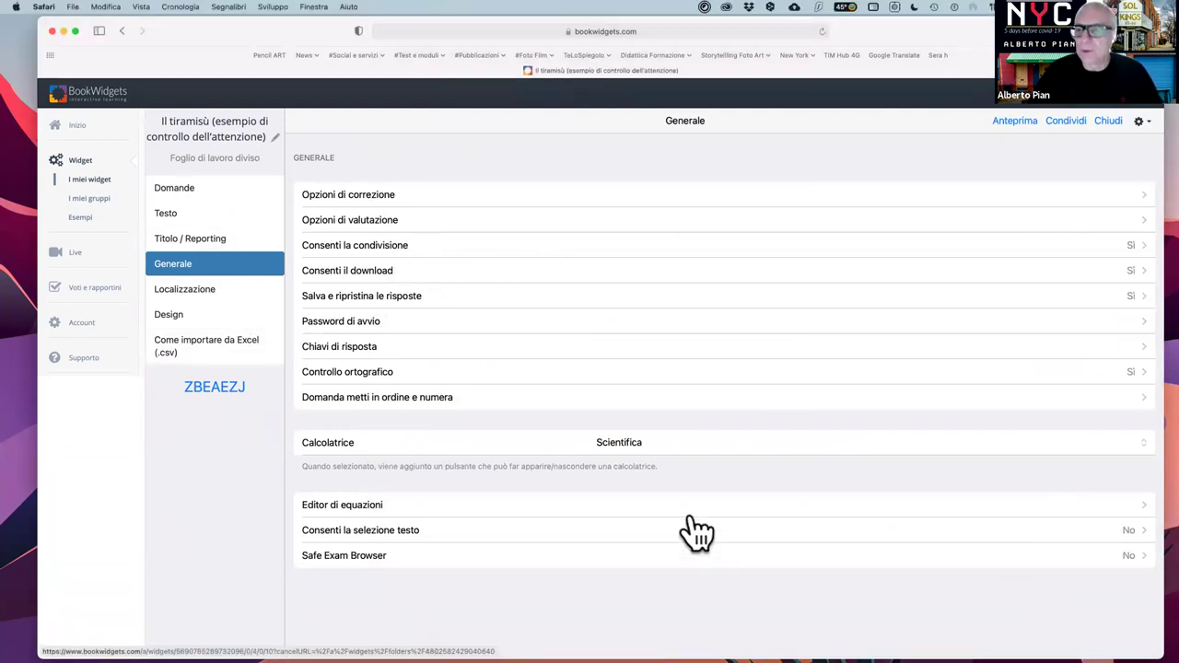
pyautogui.click(1016, 123)
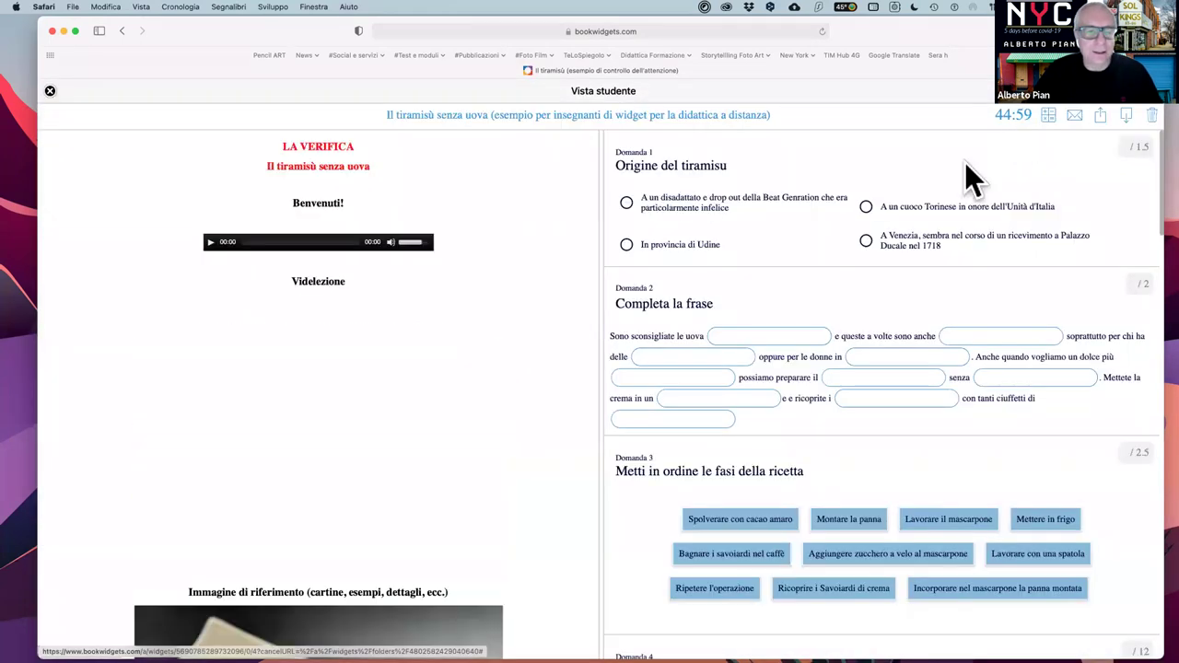
pyautogui.scroll(-15, 689, 358)
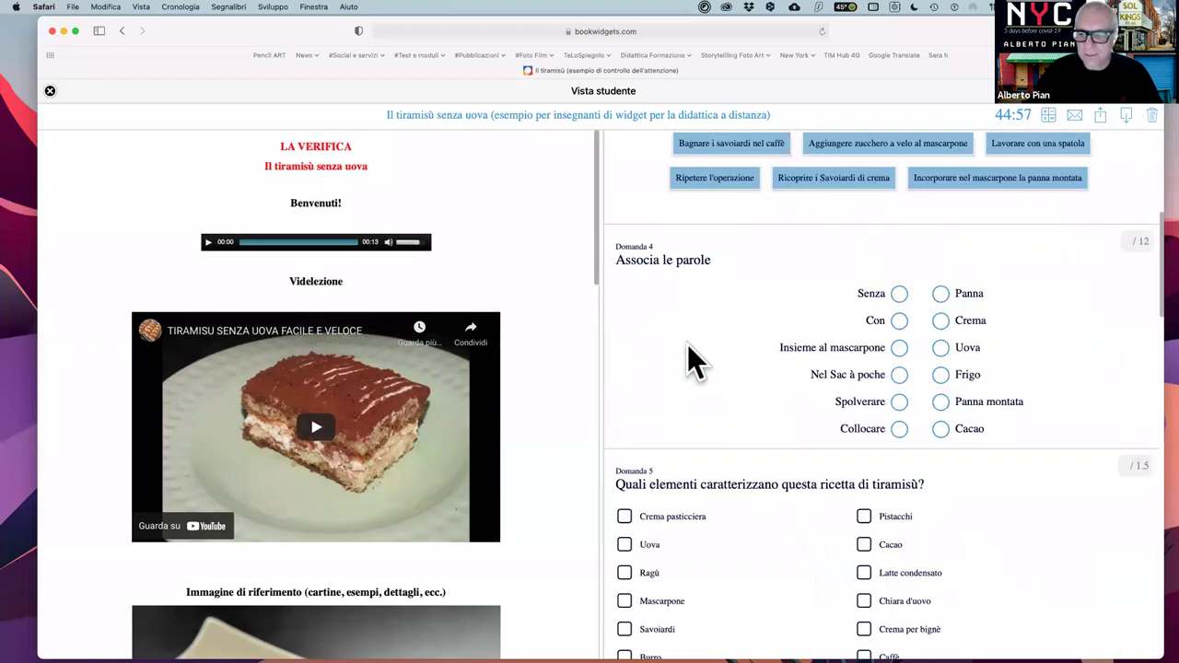
pyautogui.scroll(-1, 689, 359)
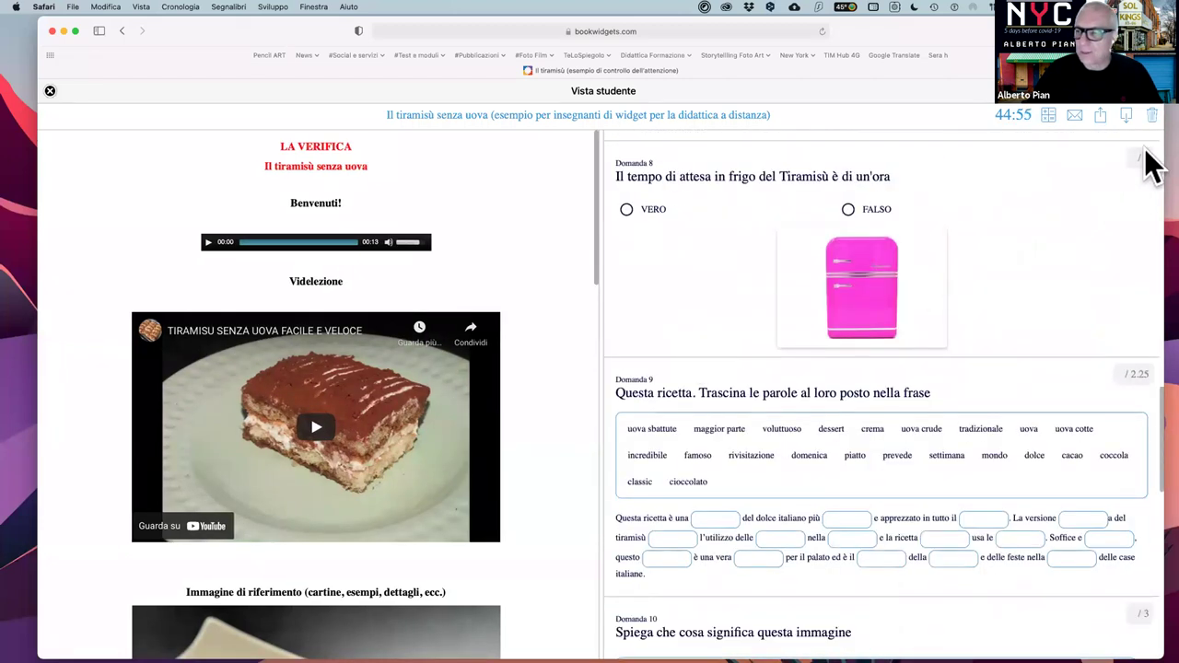
pyautogui.scroll(-10, 847, 465)
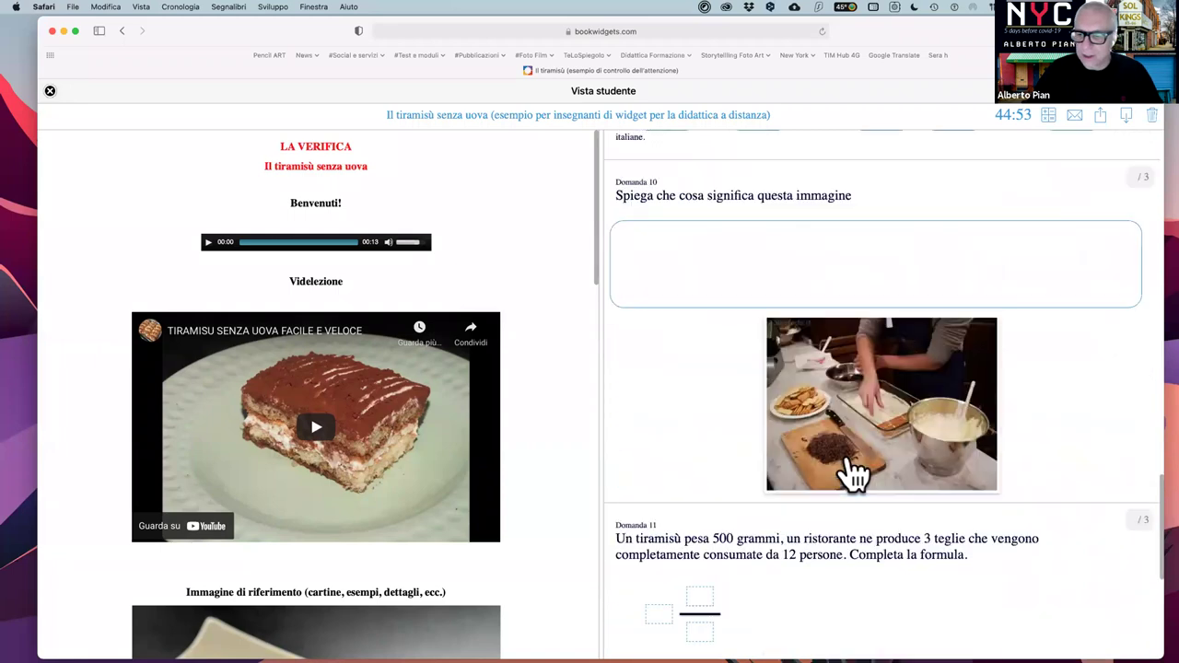
pyautogui.scroll(8, 846, 456)
pyautogui.scroll(-7, 540, 350)
pyautogui.scroll(-5, 359, 419)
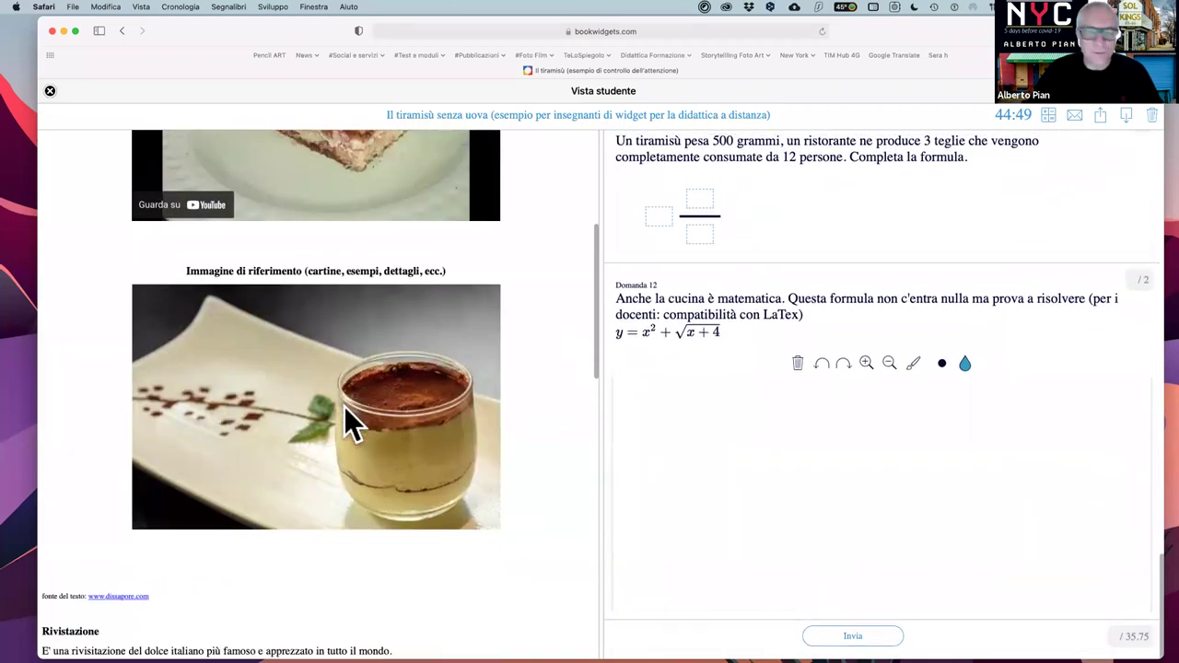
pyautogui.scroll(5, 350, 416)
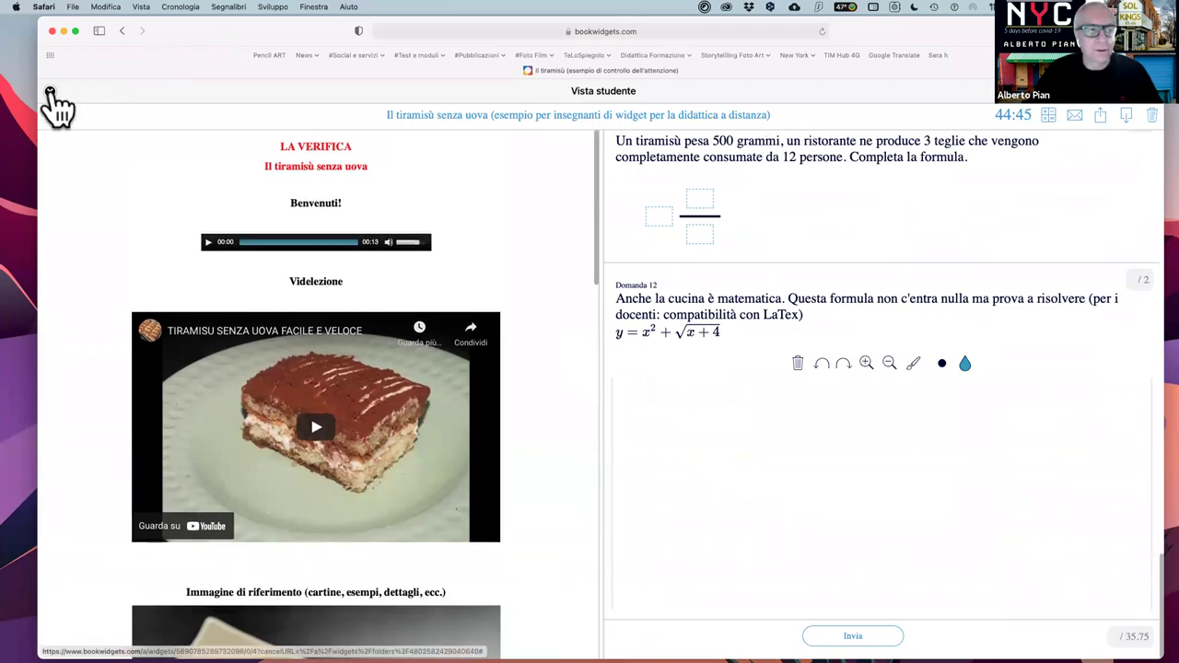
pyautogui.click(50, 92)
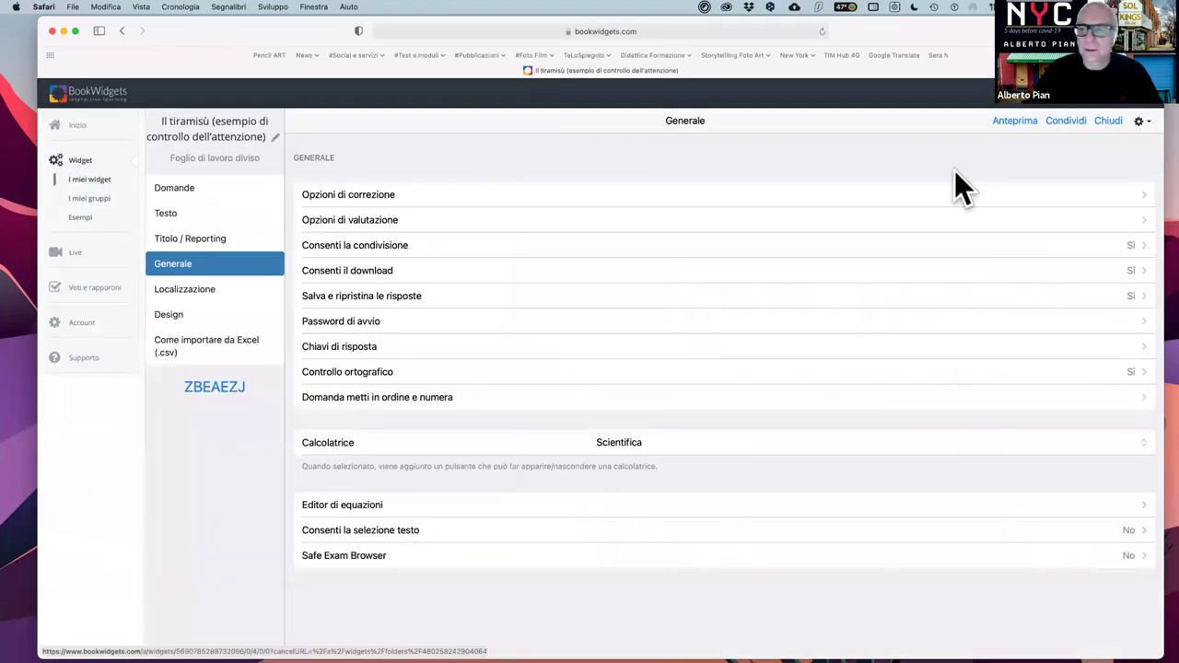
# - Pick the third Google account and the Esercitazione BookWidgets e-learning metodologie attive course
pyautogui.click(1071, 125)
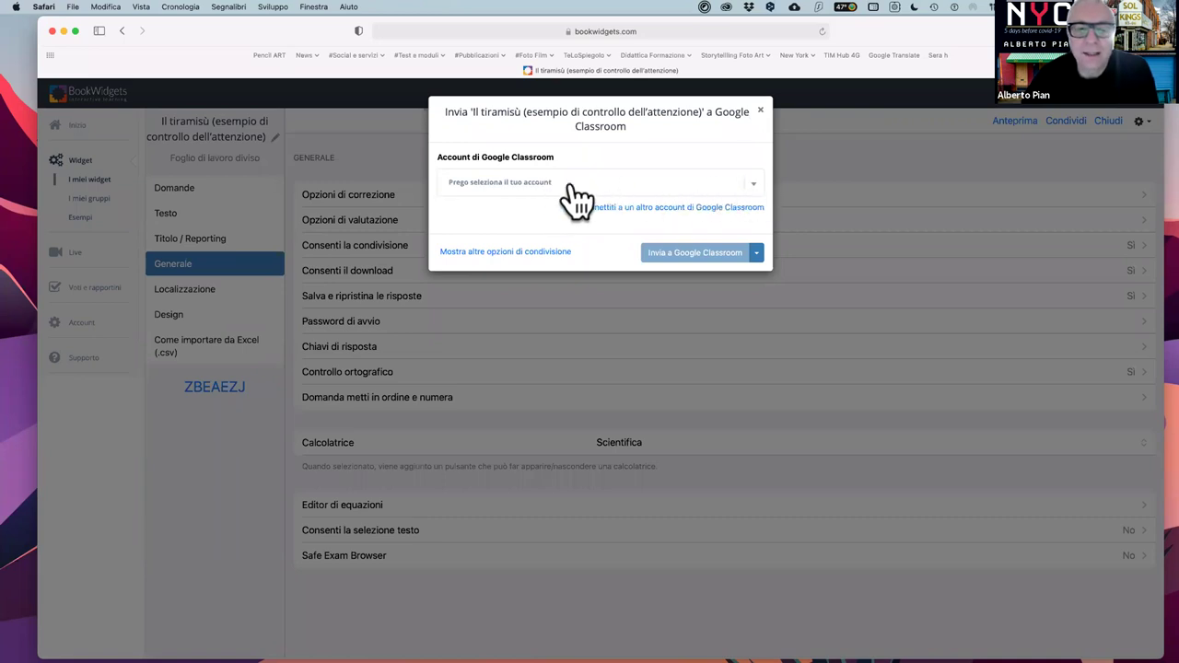
pyautogui.click(757, 189)
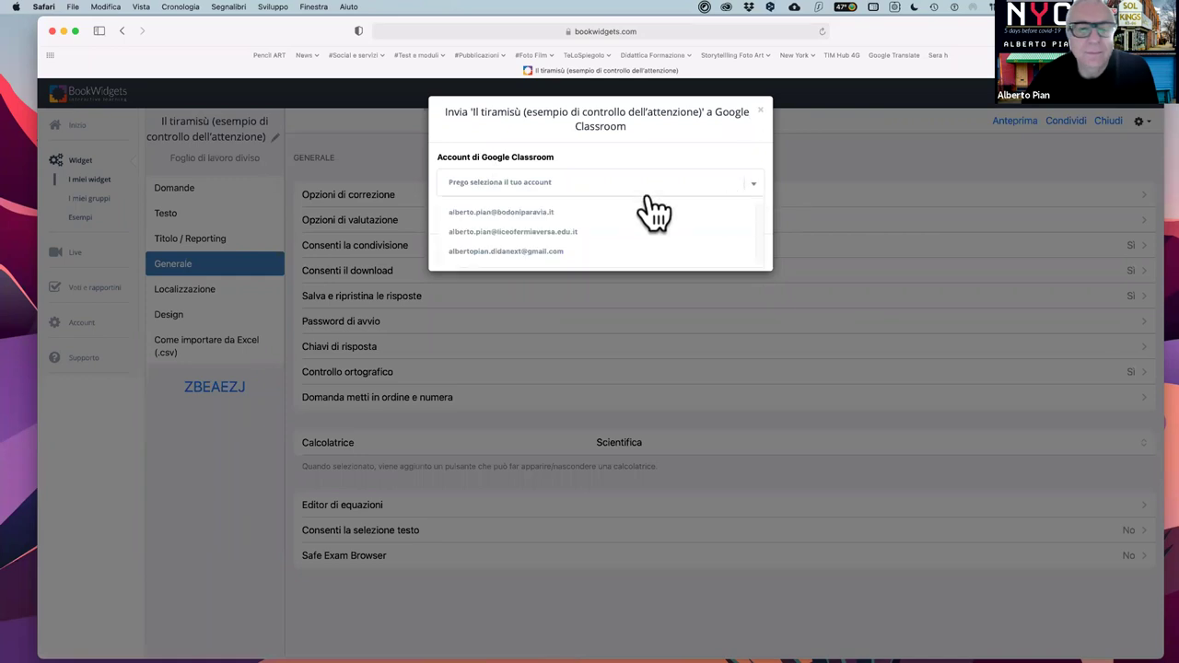
pyautogui.click(515, 253)
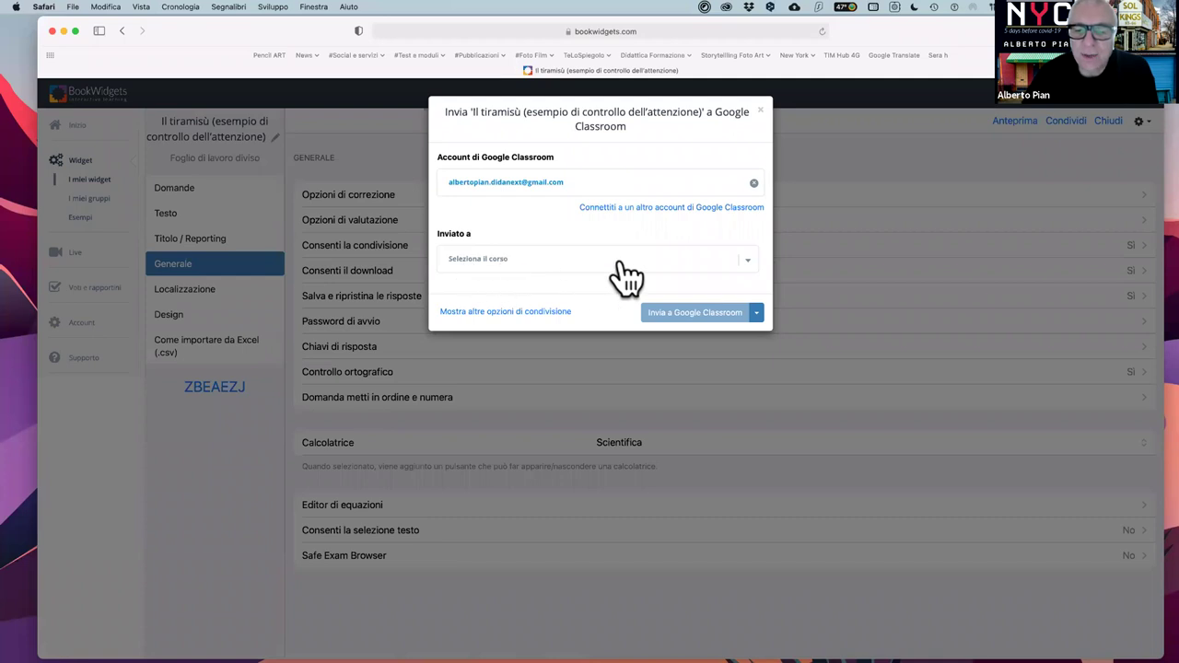
pyautogui.click(747, 272)
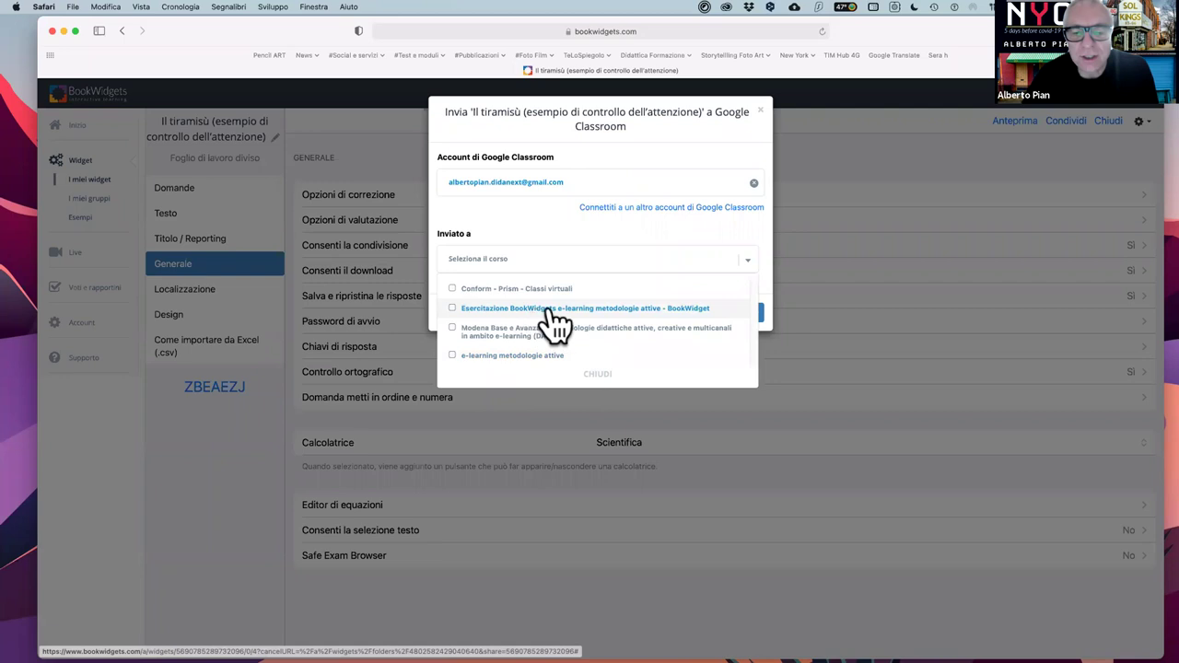
pyautogui.click(607, 313)
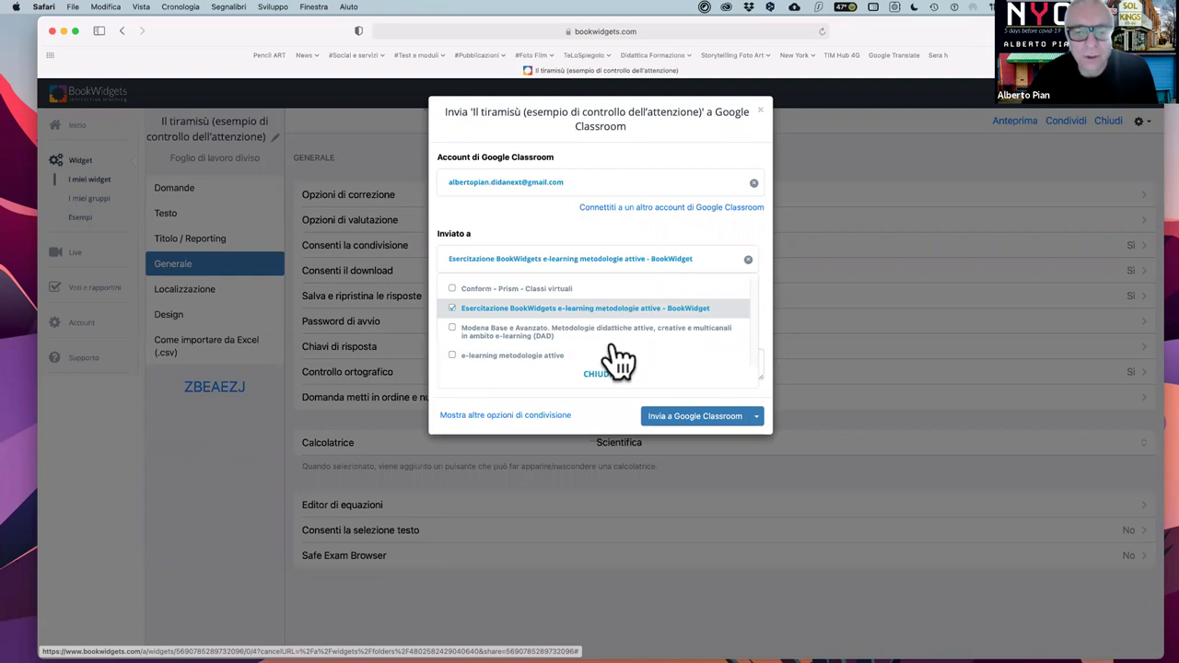
pyautogui.click(597, 374)
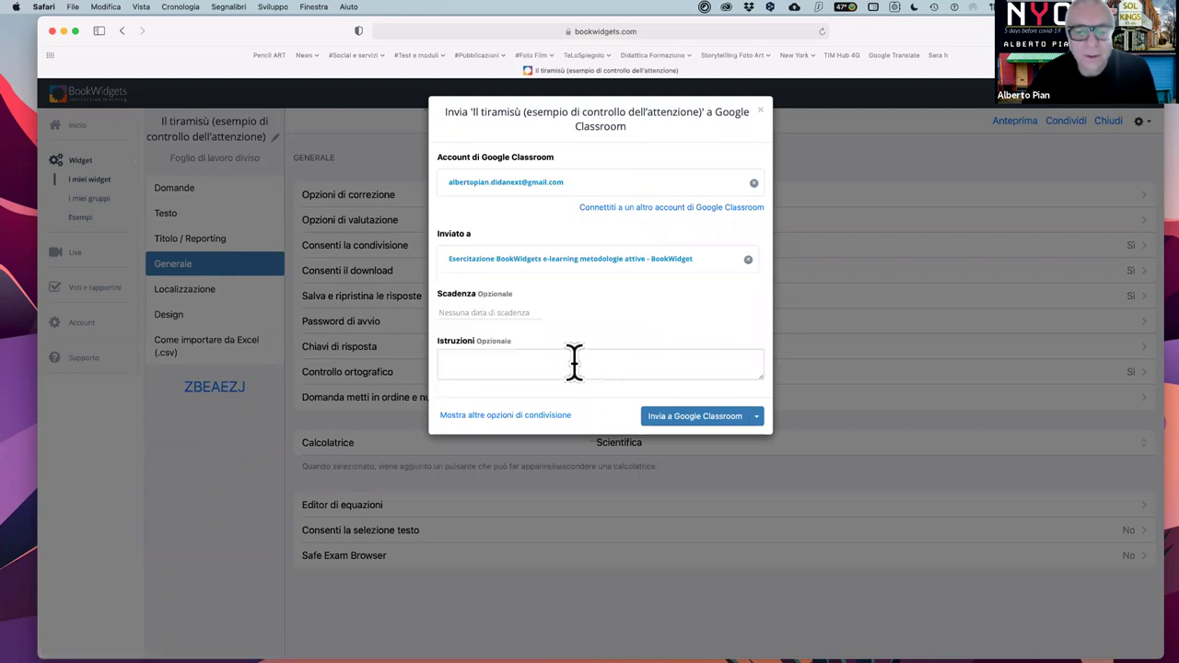
pyautogui.click(471, 364)
# - Enter placeholder instructions and a 20 May 2021 due date, leaving the assignment unsent
pyautogui.write('whfqwrfwrbf')
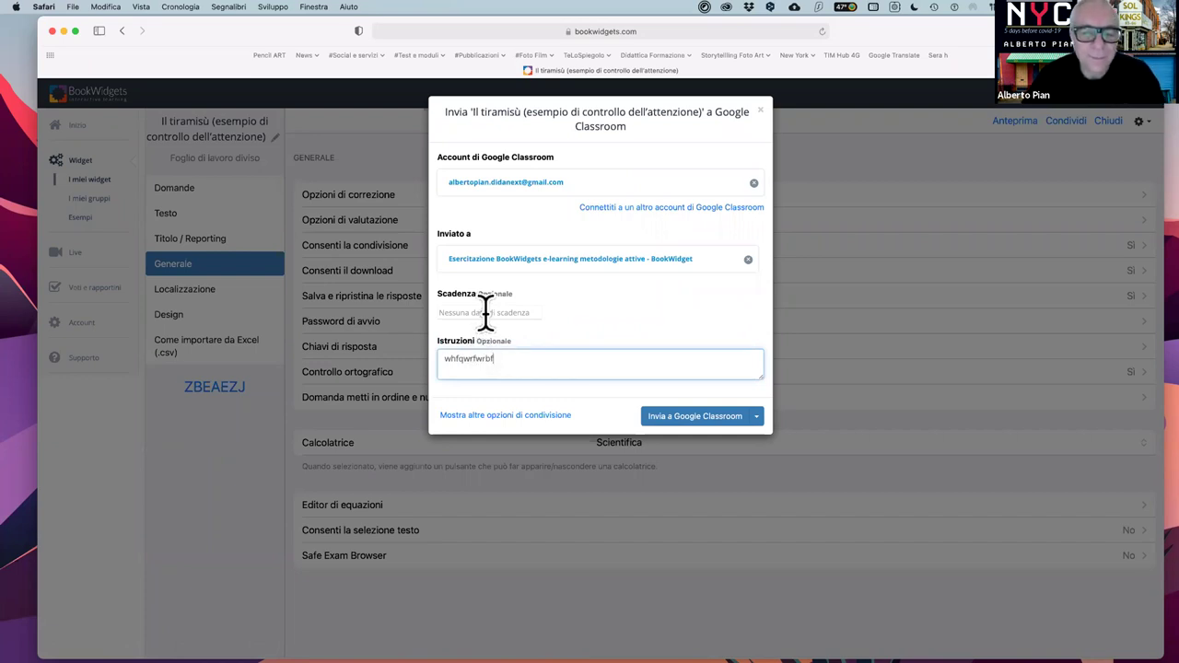
pyautogui.click(486, 312)
pyautogui.click(479, 393)
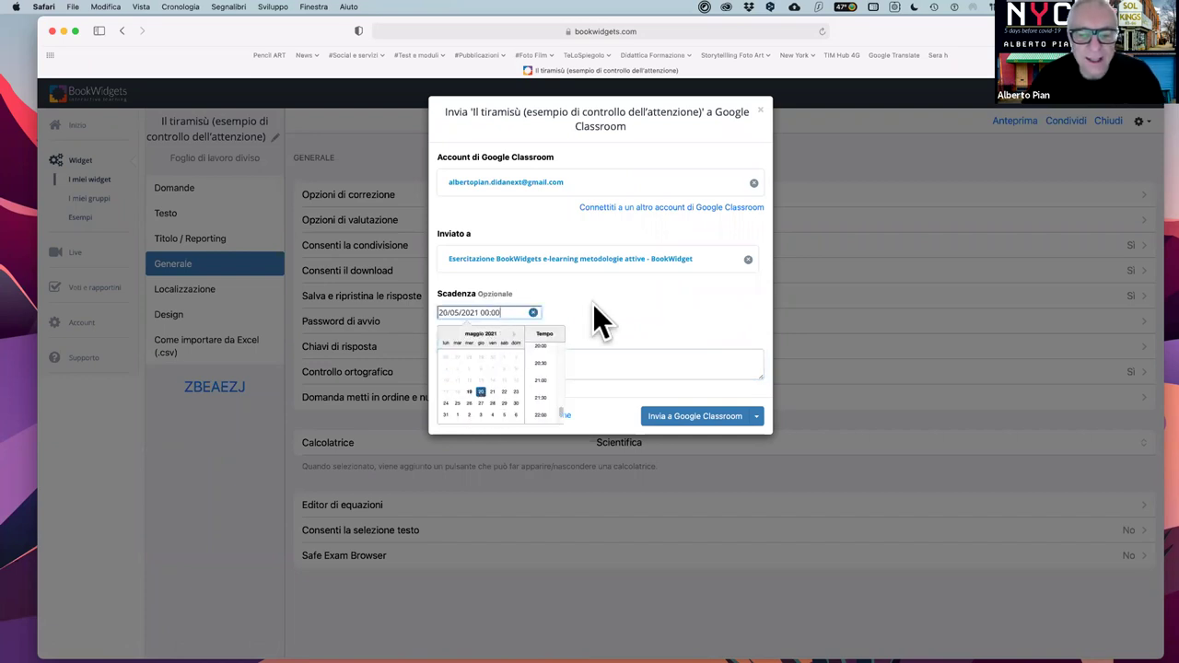
pyautogui.click(609, 293)
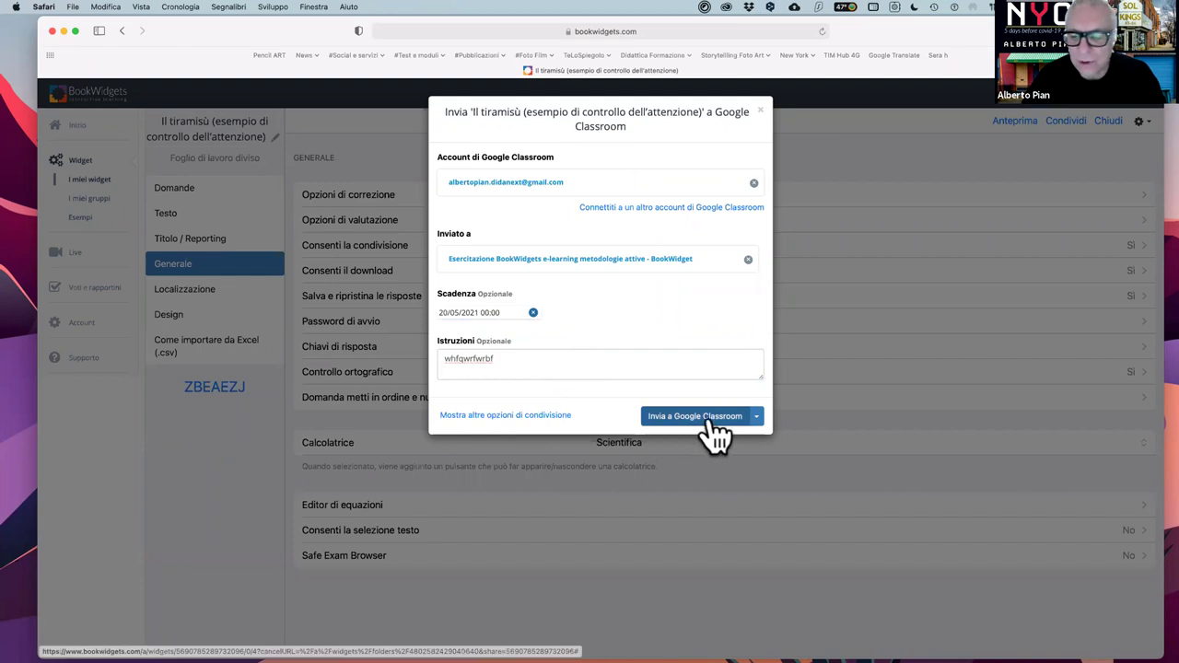
pyautogui.click(757, 419)
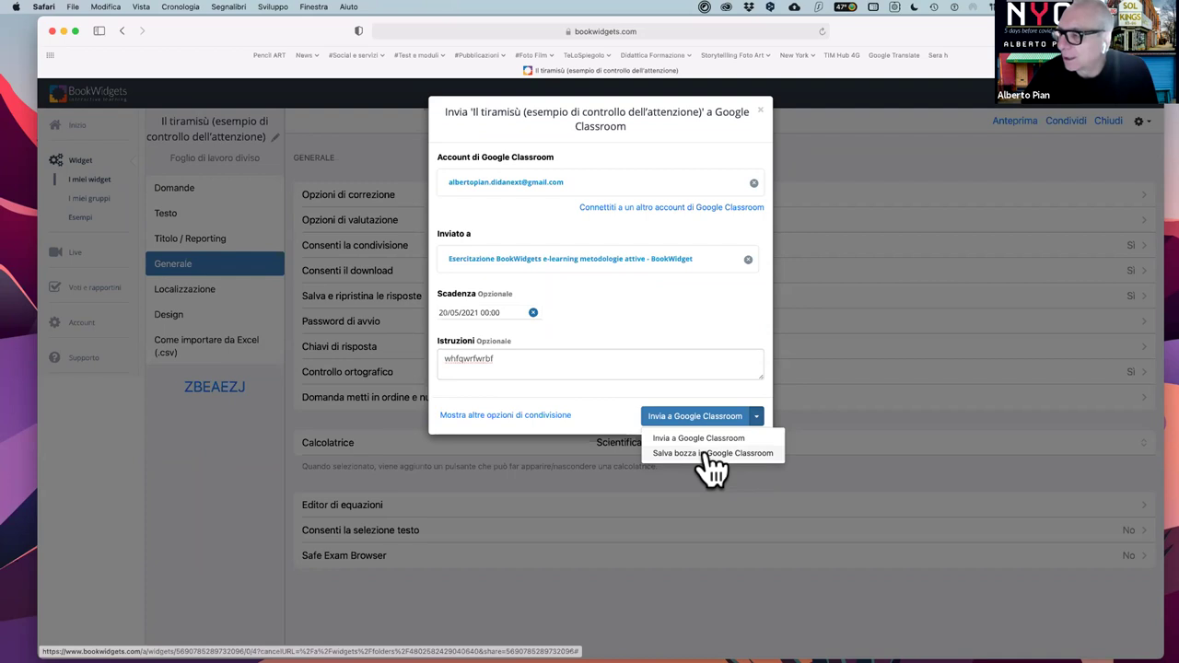
pyautogui.click(716, 288)
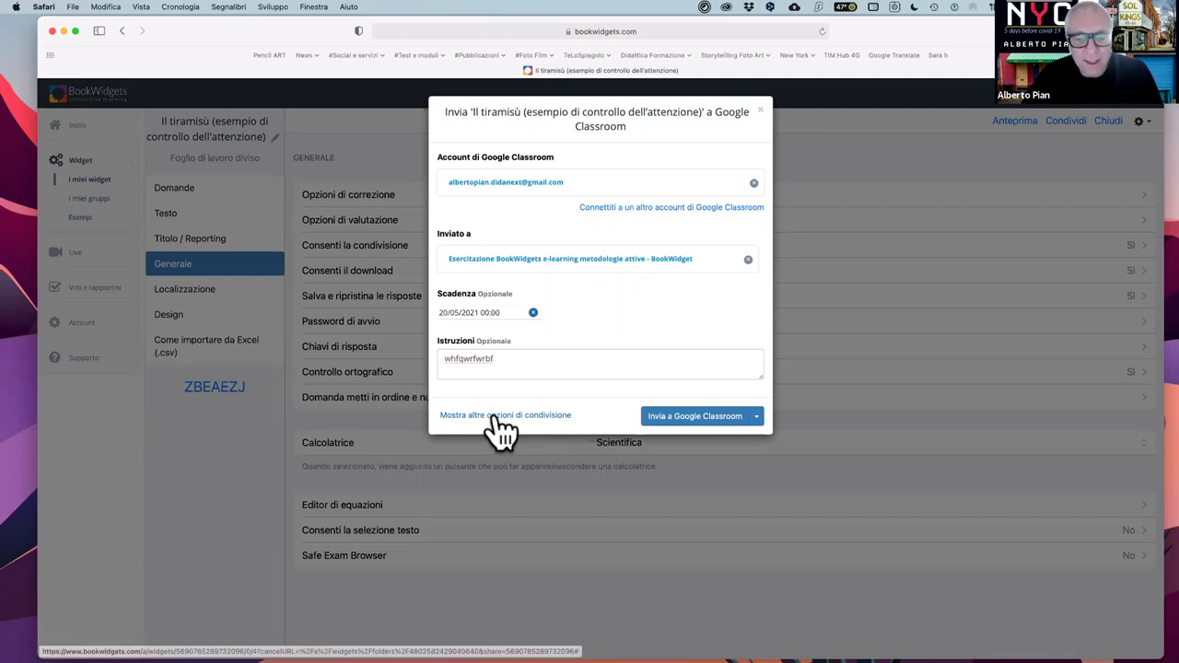
# - Display the Il tiramisù student link as a full-window QR code
pyautogui.click(501, 419)
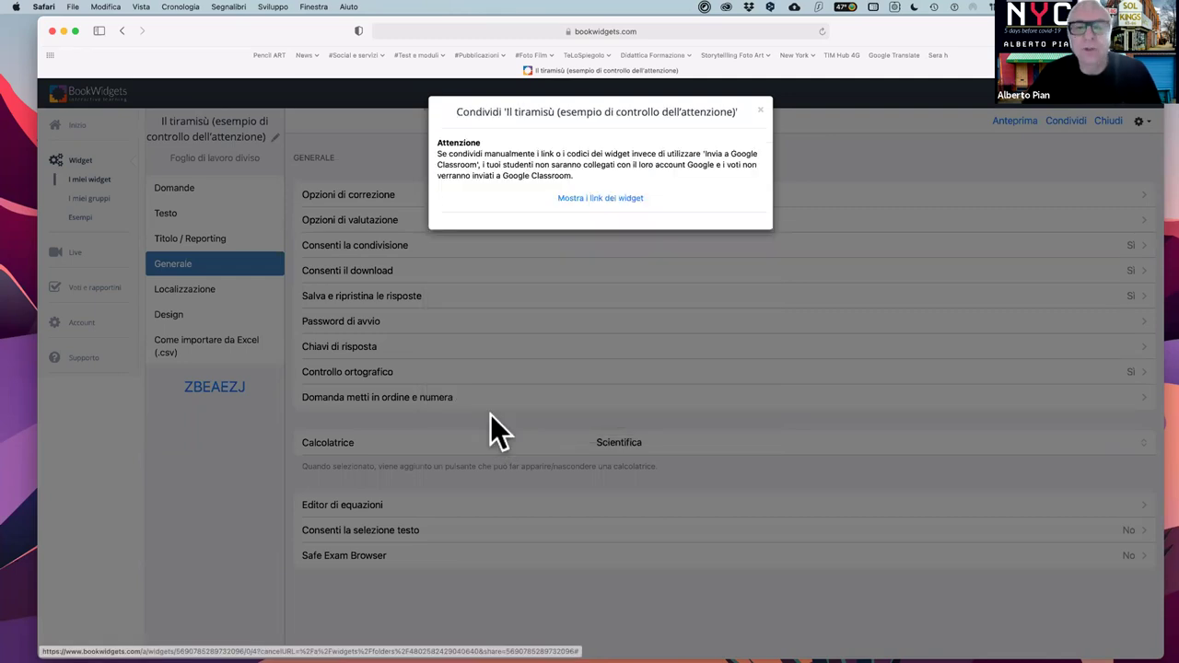
pyautogui.click(589, 201)
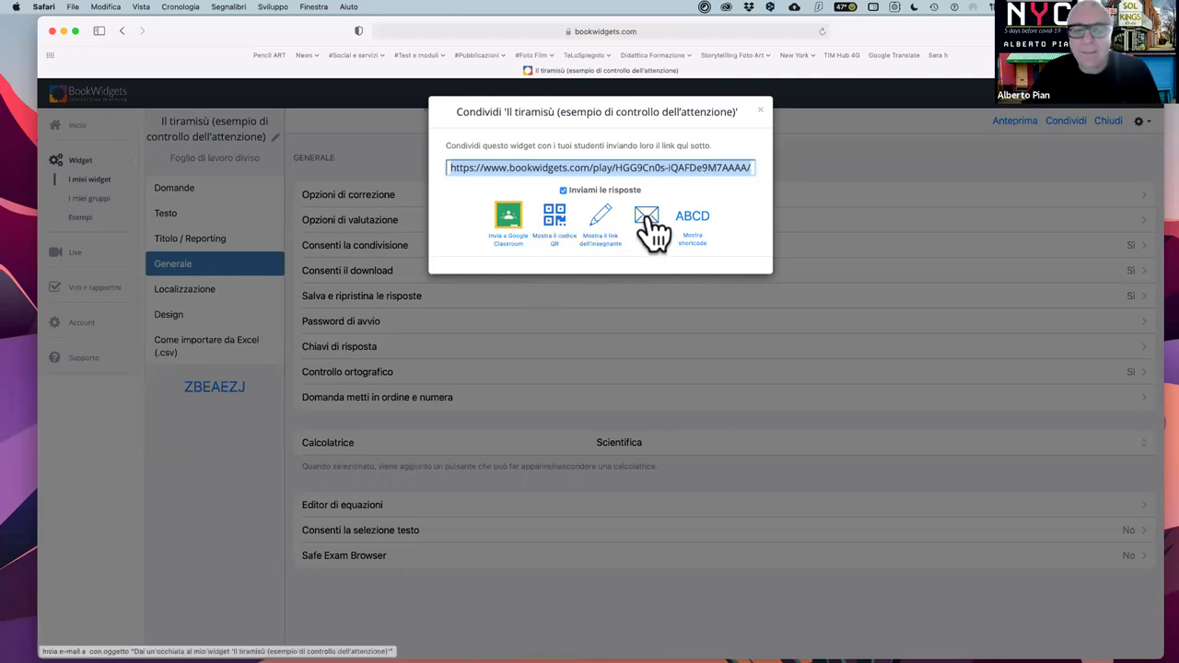
pyautogui.click(555, 221)
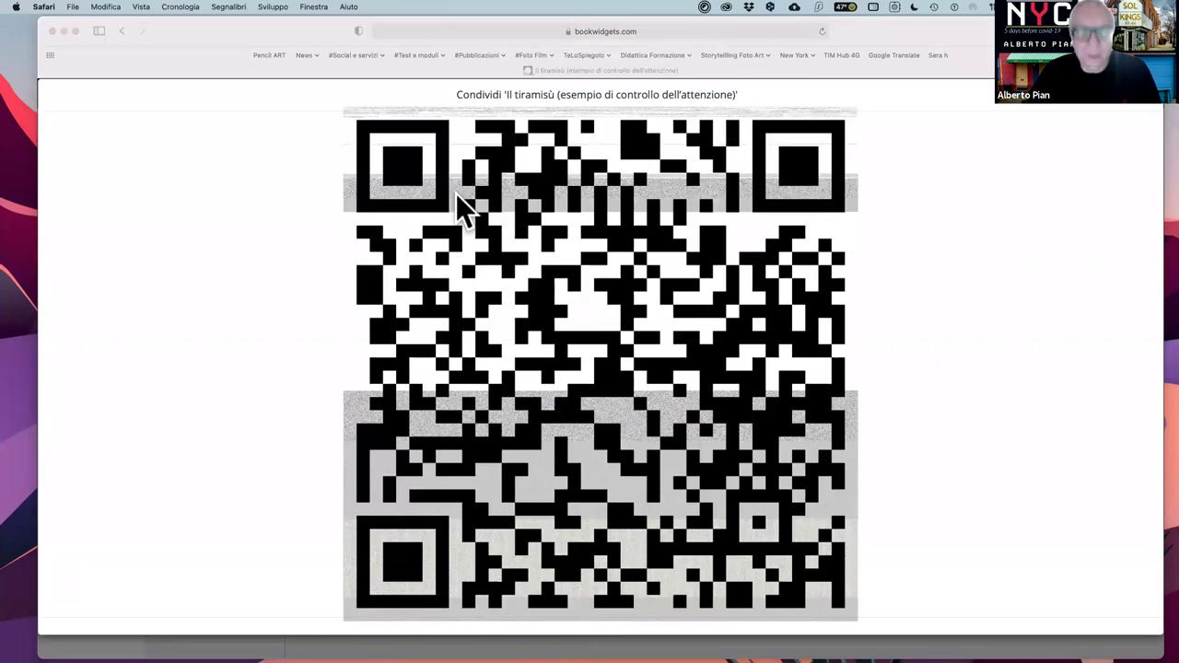
# - Screenshot the QR code region with Cmd+Shift+4, then close the QR view
pyautogui.press('super+shift+4')
pyautogui.moveTo(342, 106); pyautogui.dragTo(864, 634)
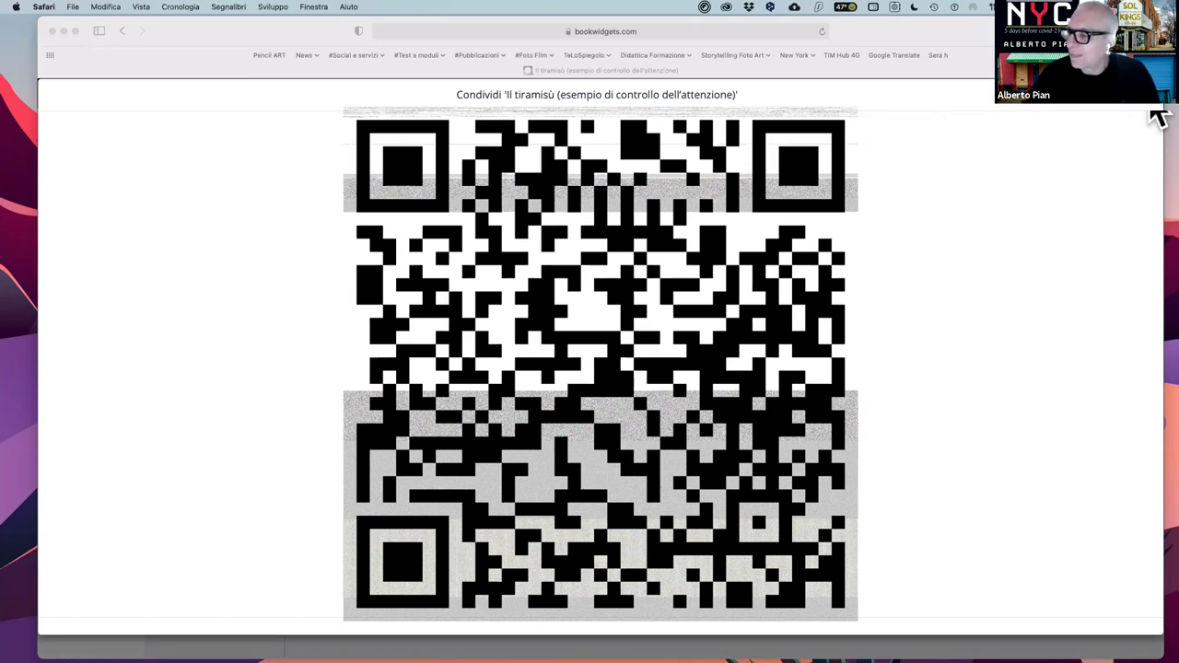
pyautogui.click(1158, 118)
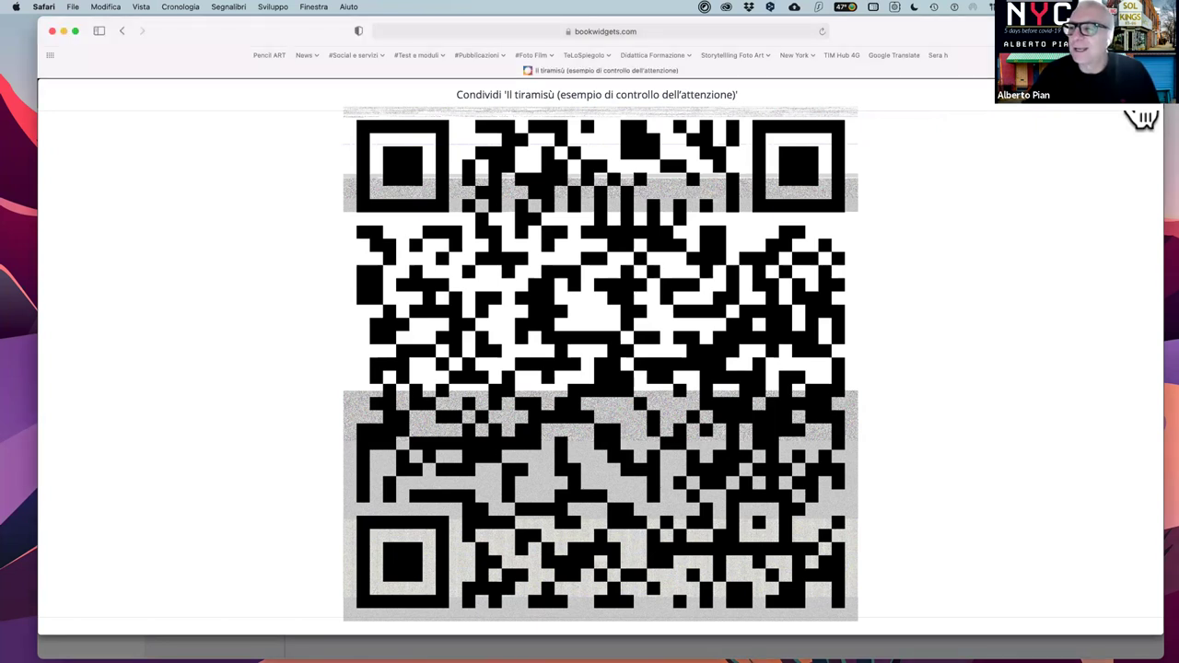
pyautogui.click(1142, 116)
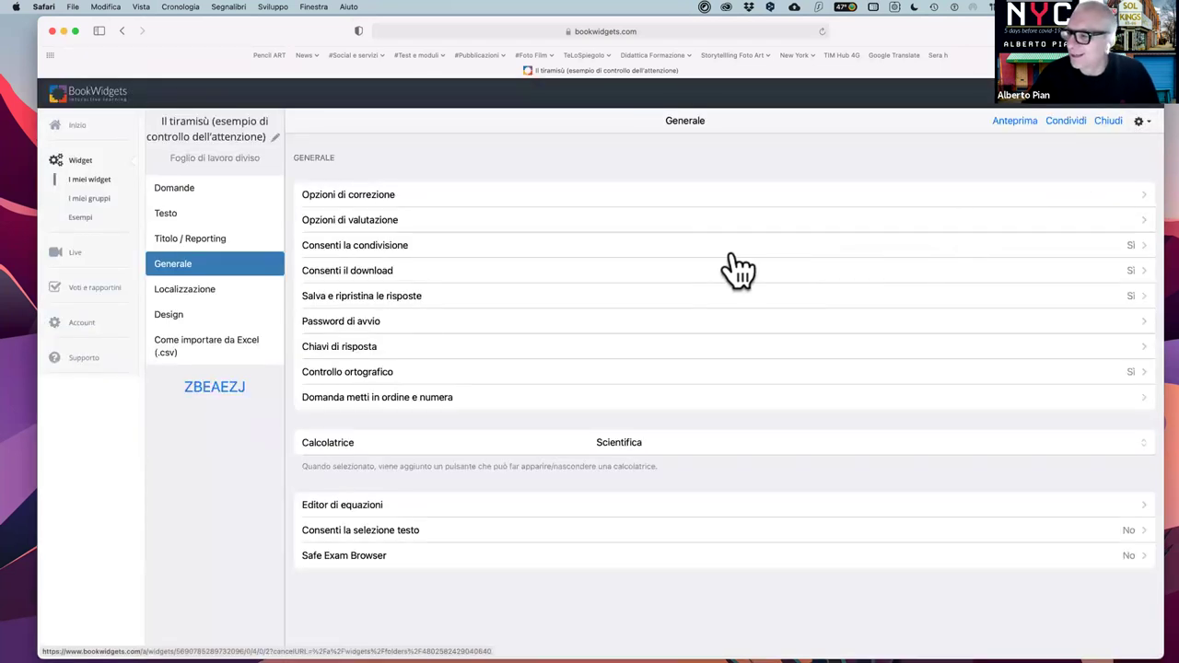
# - Reopen sharing and switch from the student link to the teacher link
pyautogui.click(1071, 118)
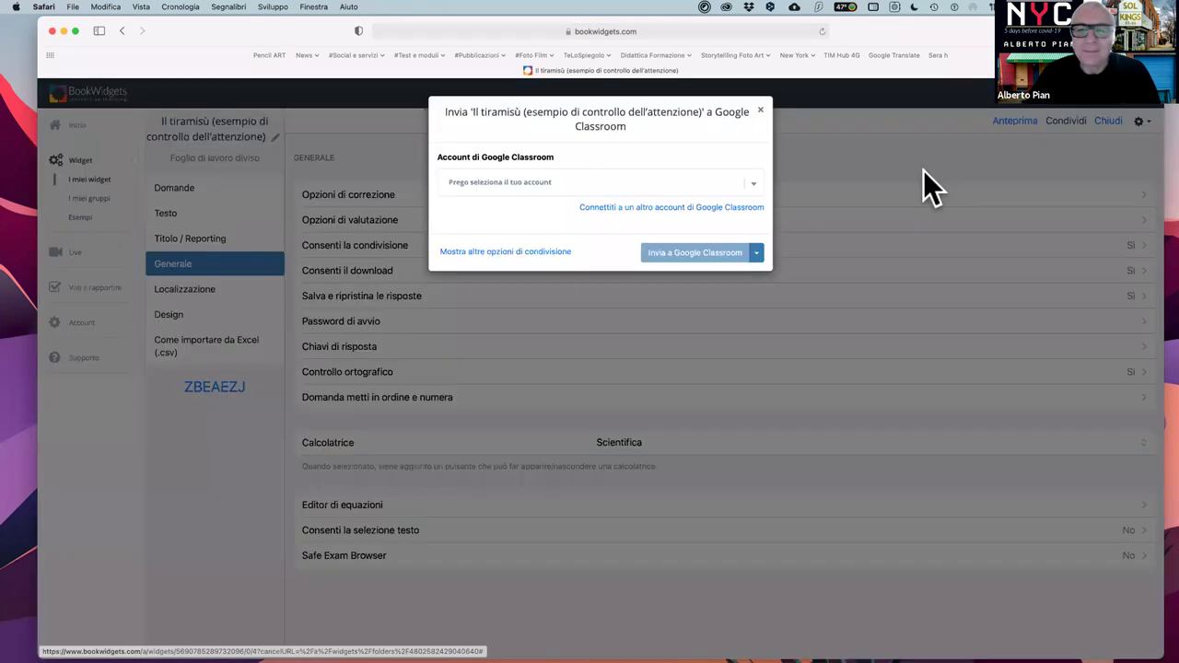
pyautogui.click(508, 252)
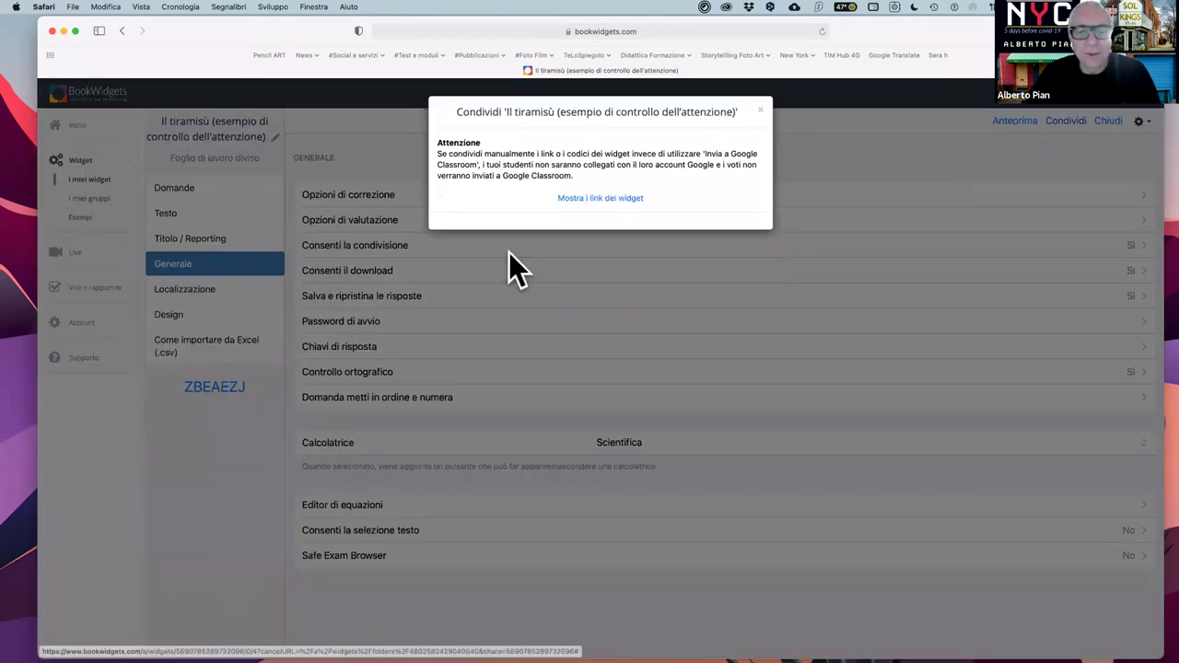
pyautogui.click(601, 199)
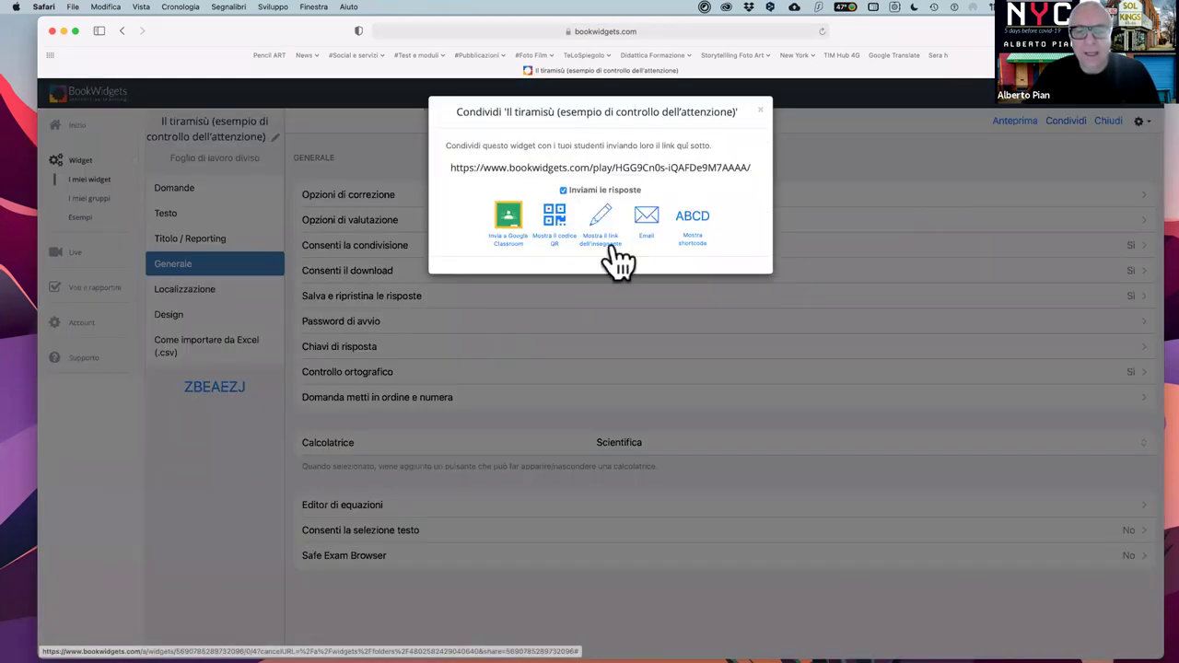
pyautogui.click(729, 103)
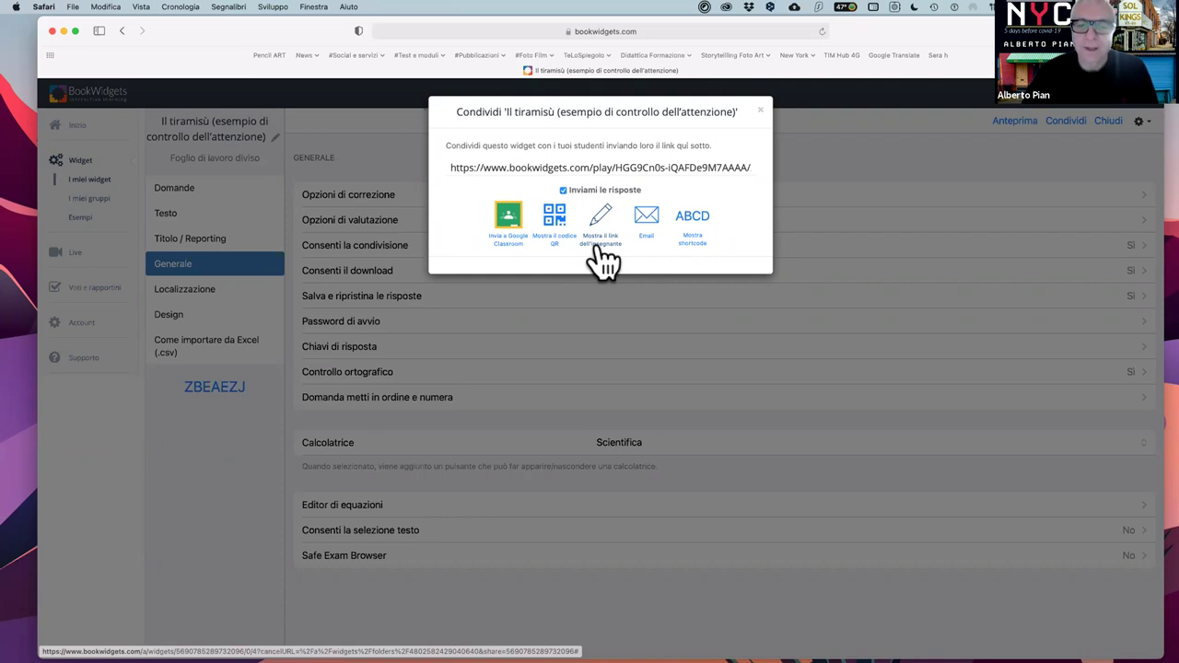
pyautogui.click(601, 261)
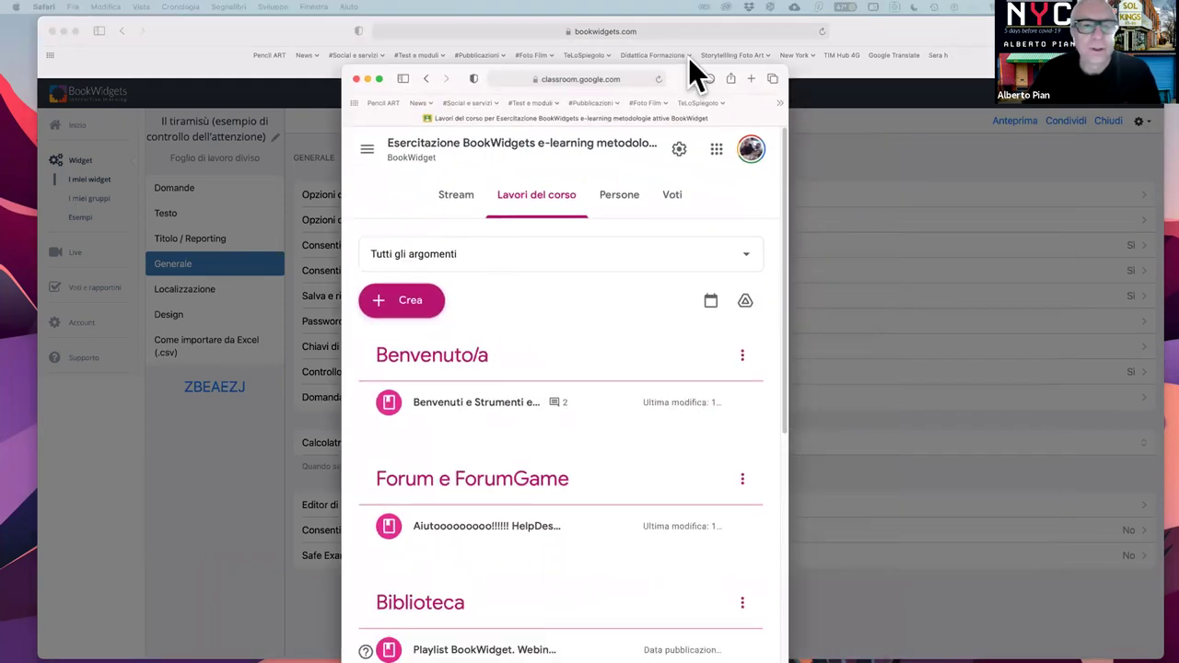
# - In the course Stream, write an announcement 'Ecco iol link del widget che potete utilizzare e modificare.' with the teacher link attached
pyautogui.click(466, 183)
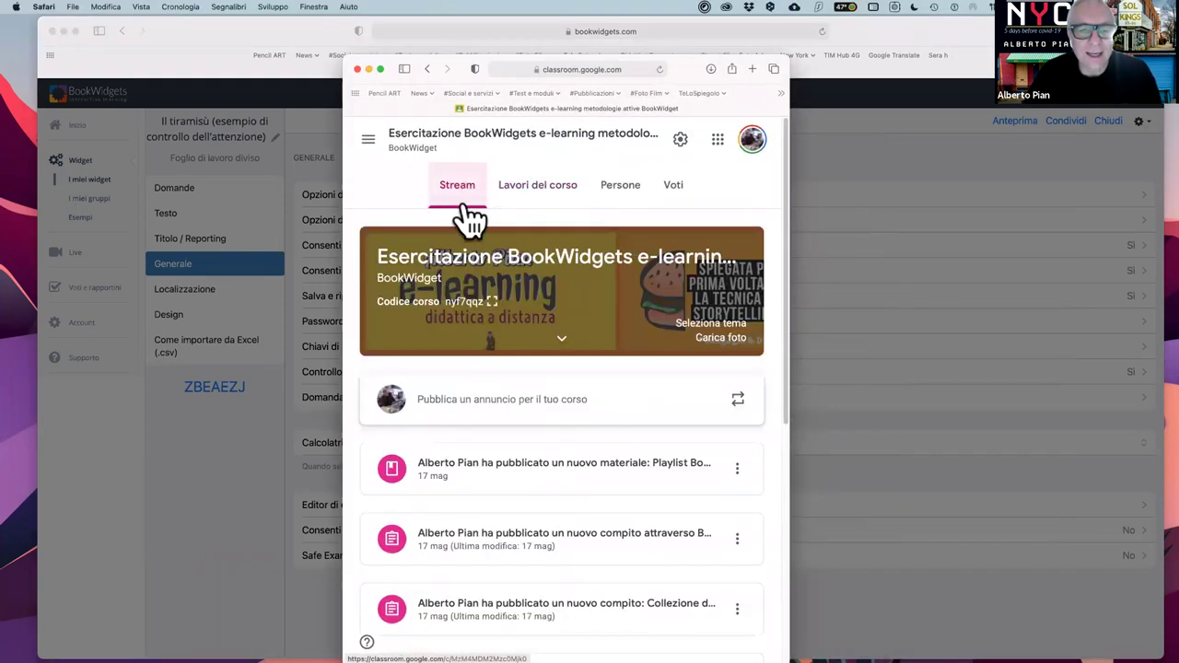
pyautogui.click(503, 412)
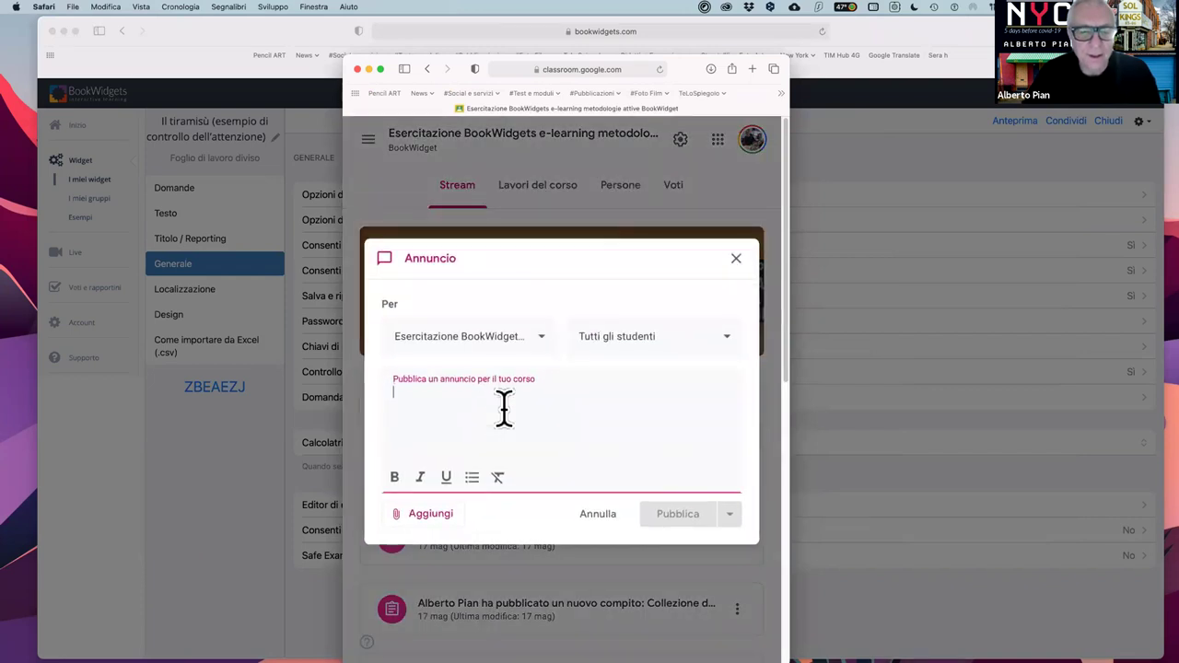
pyautogui.write('Ecco')
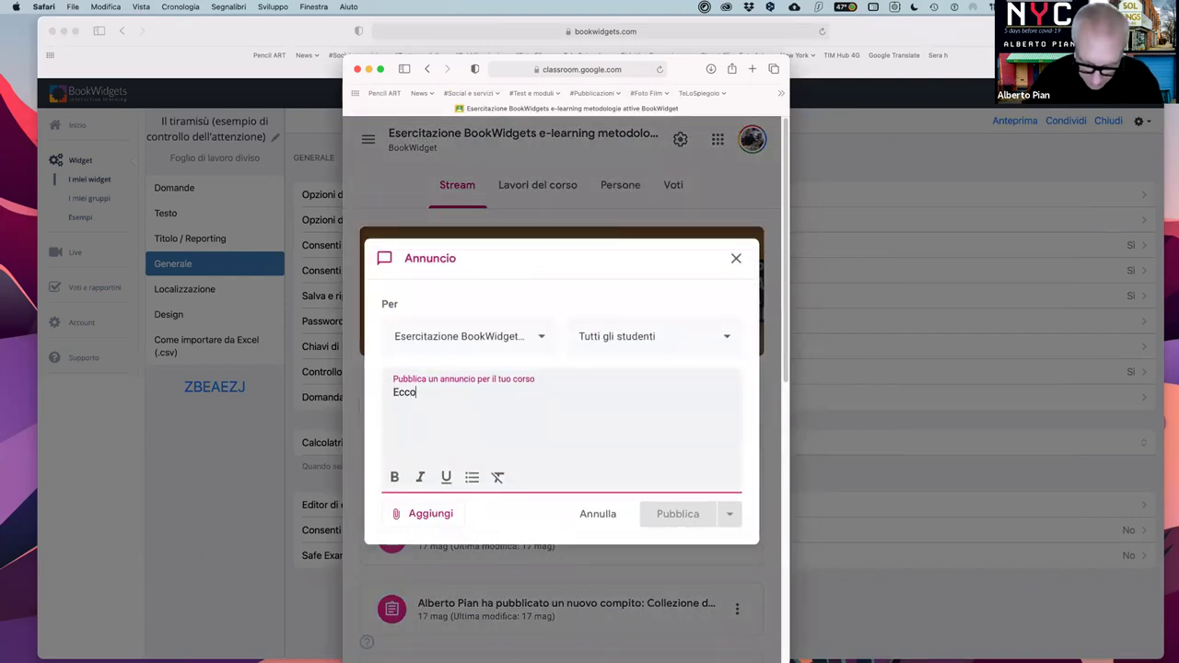
pyautogui.write(' iol link del')
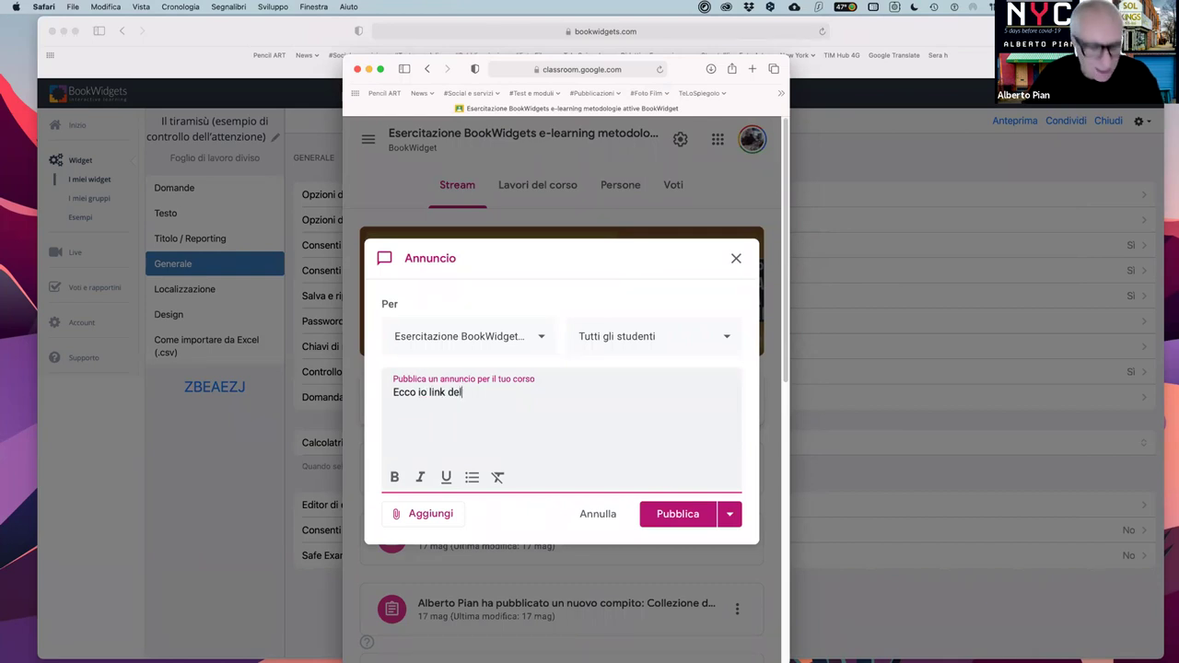
pyautogui.write(' widget che potete utilizzare e modificare.')
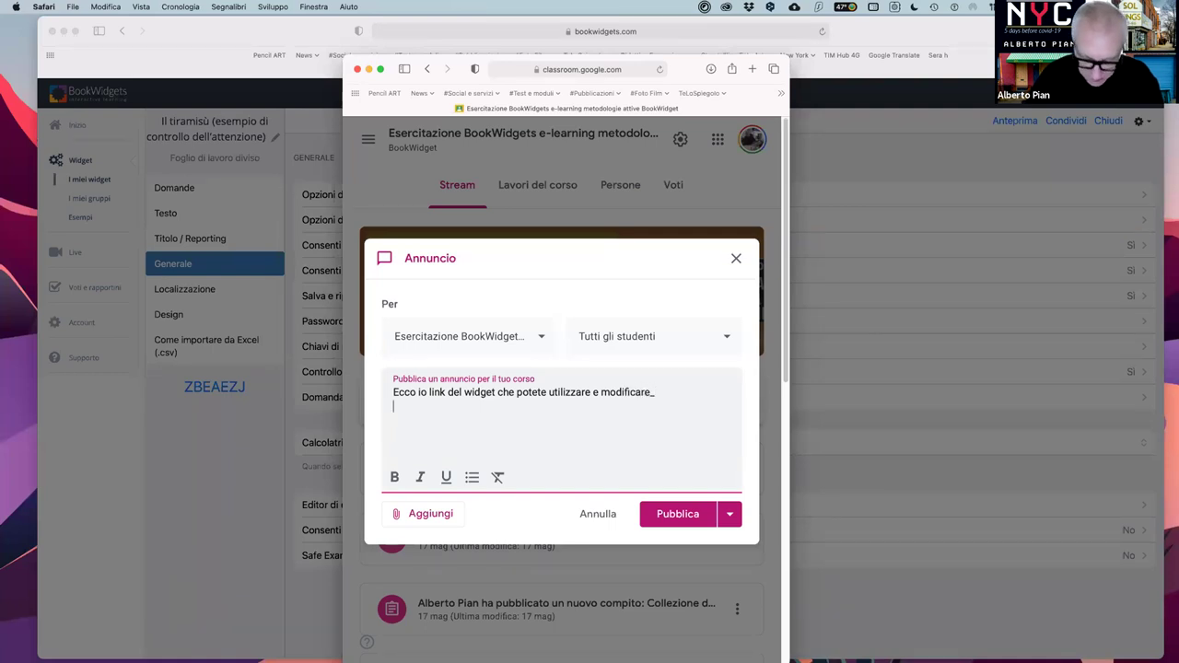
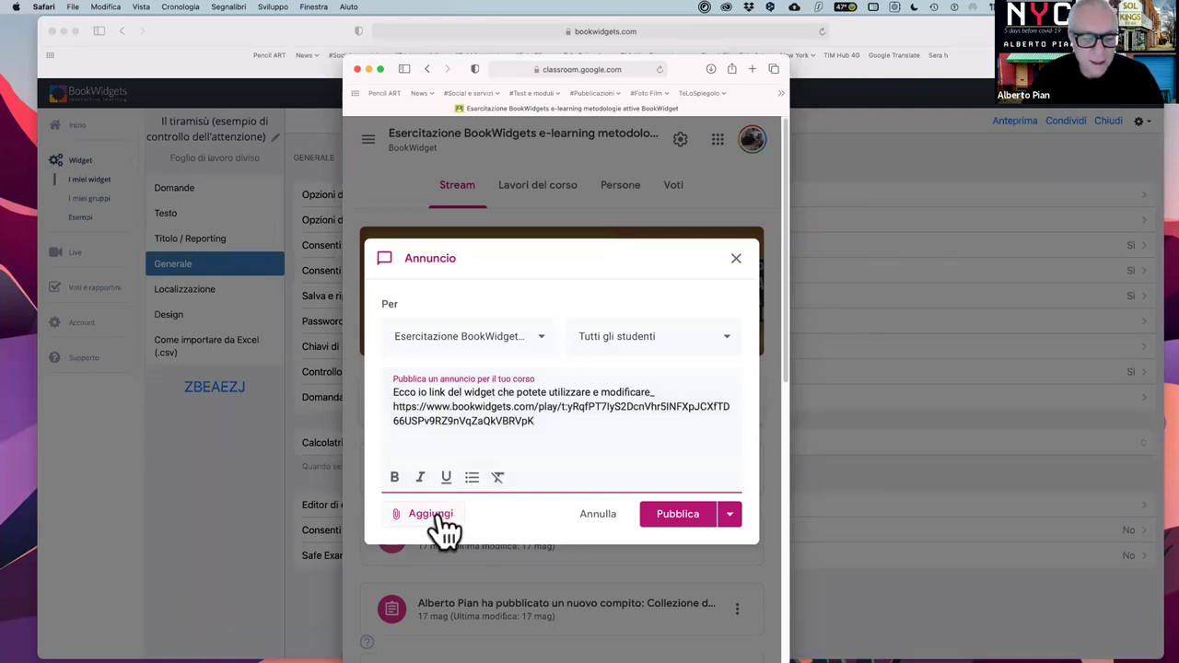
pyautogui.click(442, 516)
pyautogui.click(431, 565)
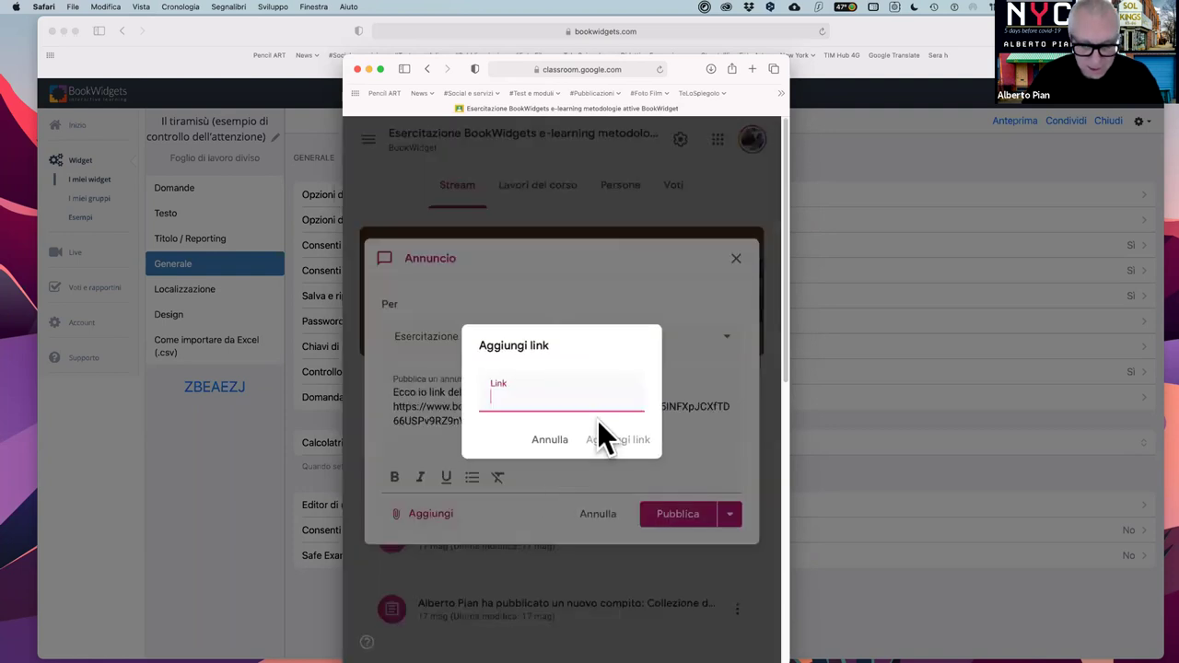
pyautogui.click(618, 440)
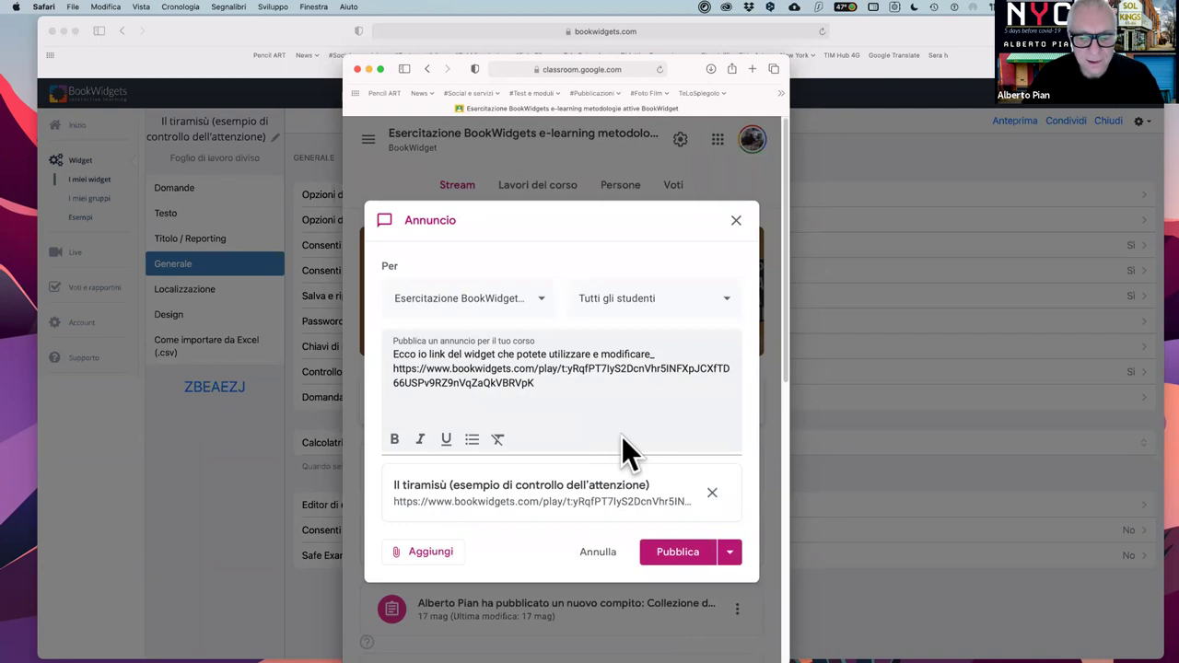
# - Publish the announcement and open its posted widget link
pyautogui.click(680, 556)
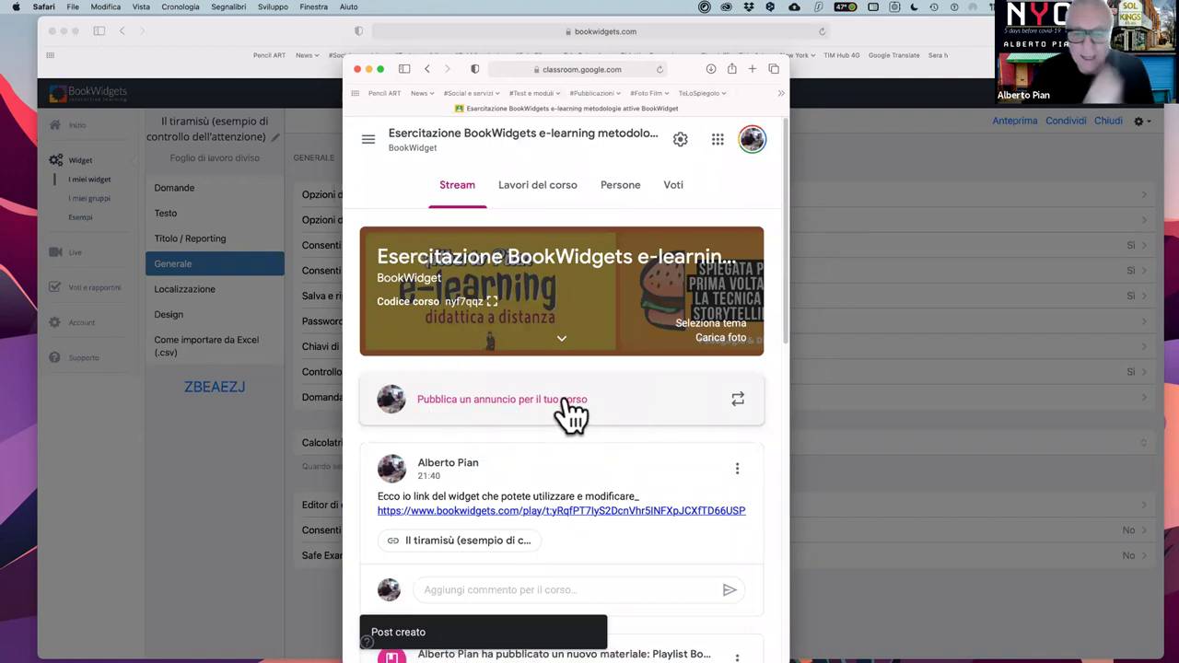
pyautogui.scroll(-1, 568, 410)
pyautogui.scroll(-3, 569, 409)
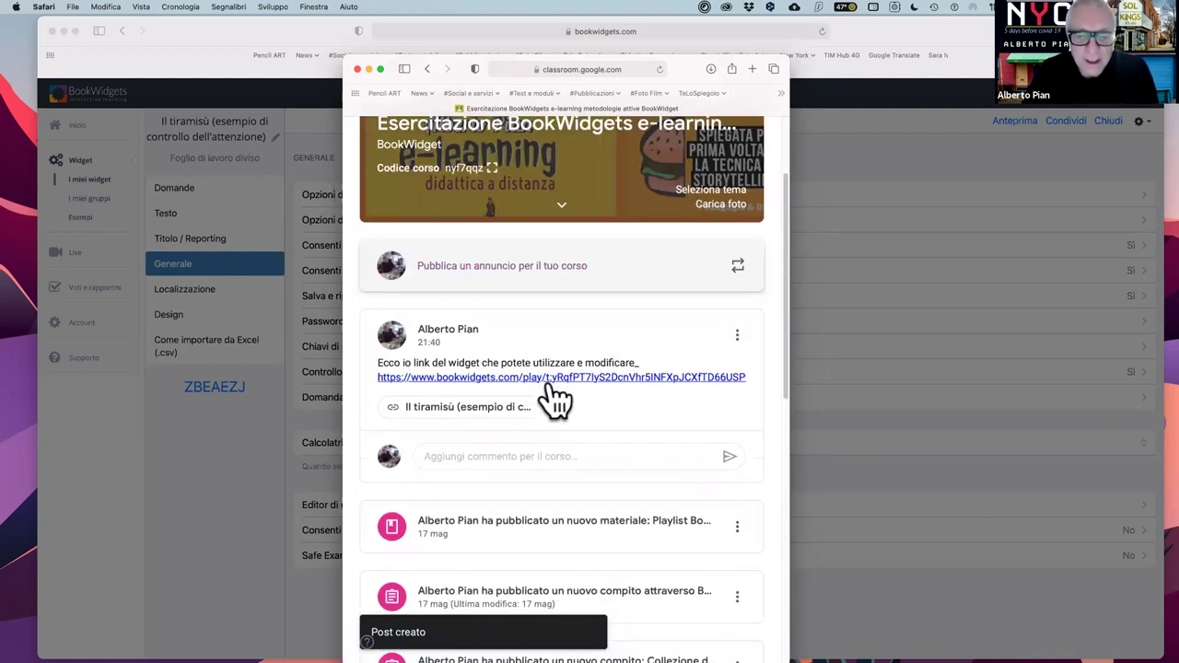
pyautogui.click(686, 376)
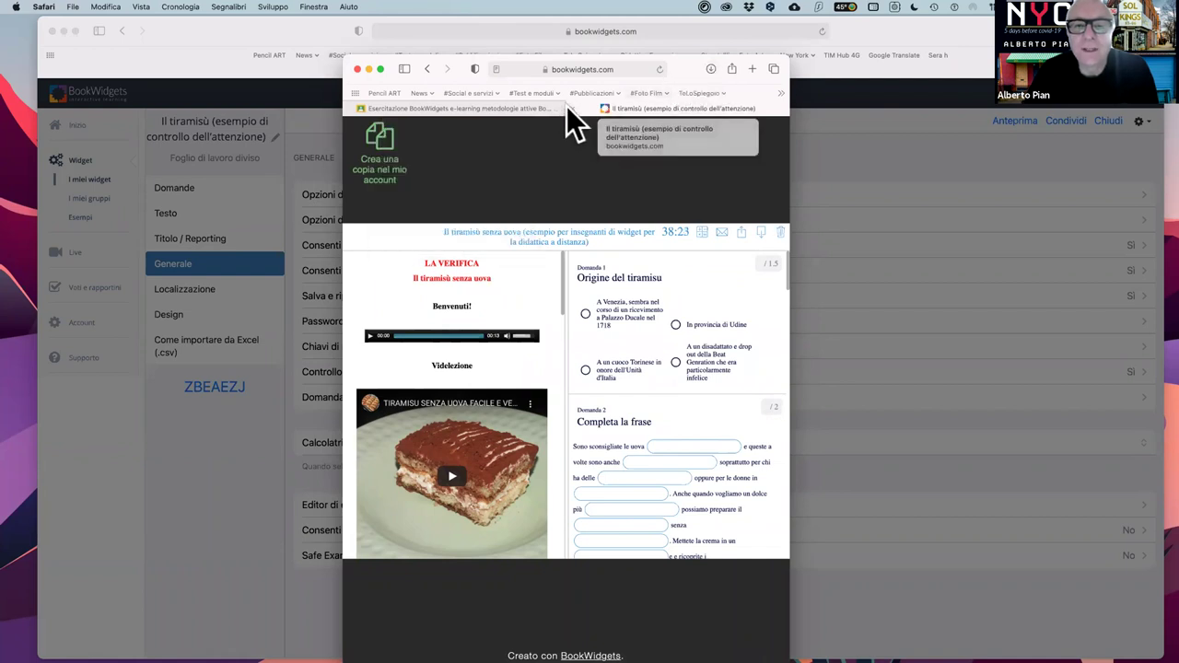
# - Close the small Safari window with the widget and Classroom using Cmd+W
pyautogui.press('super+w')
pyautogui.press('super+w')
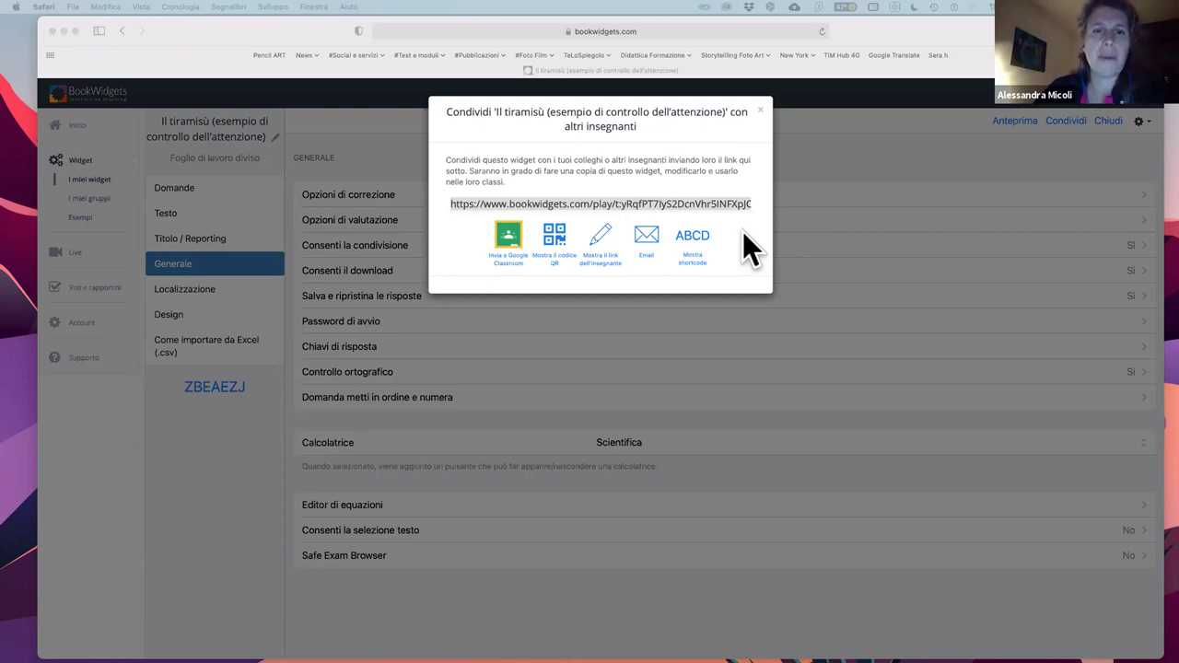
# - Close the 'Condividi con altri insegnanti' dialog to get back to the Generale settings
pyautogui.click(760, 108)
pyautogui.click(763, 109)
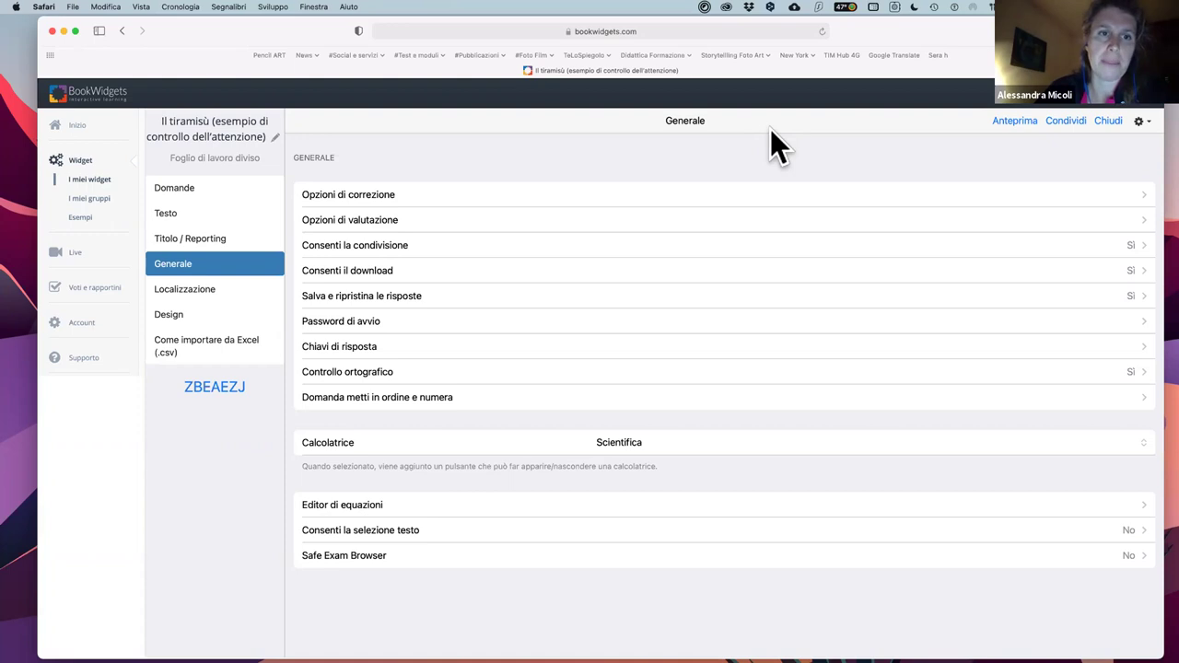
# - Use Condividi in the toolbar to bring up the 'Invia a Google Classroom' dialog
pyautogui.click(1073, 123)
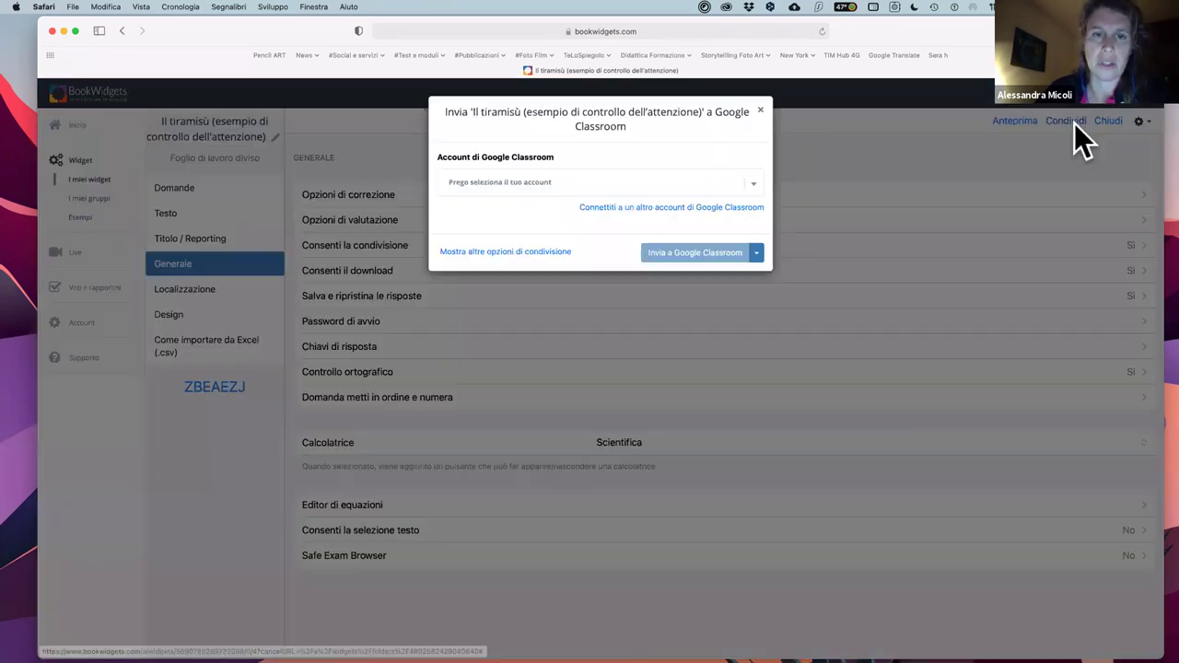
# - Look through 'Mostra altre opzioni di condivisione' and the student widget links, then close the sharing dialog
pyautogui.click(523, 254)
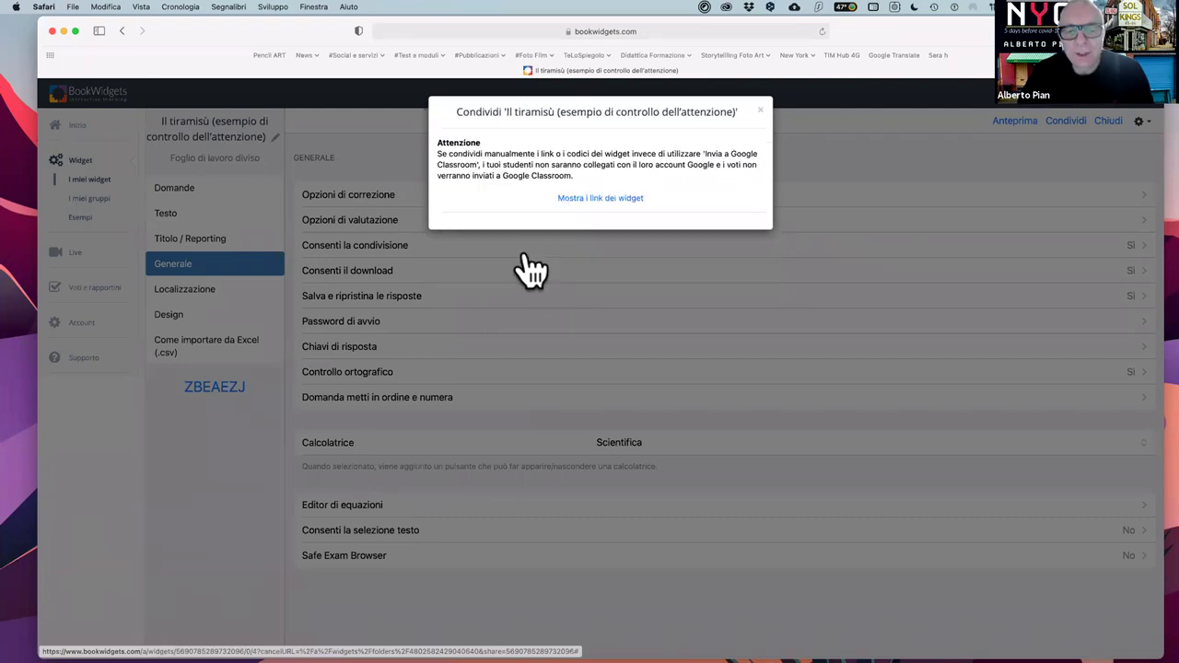
pyautogui.click(603, 195)
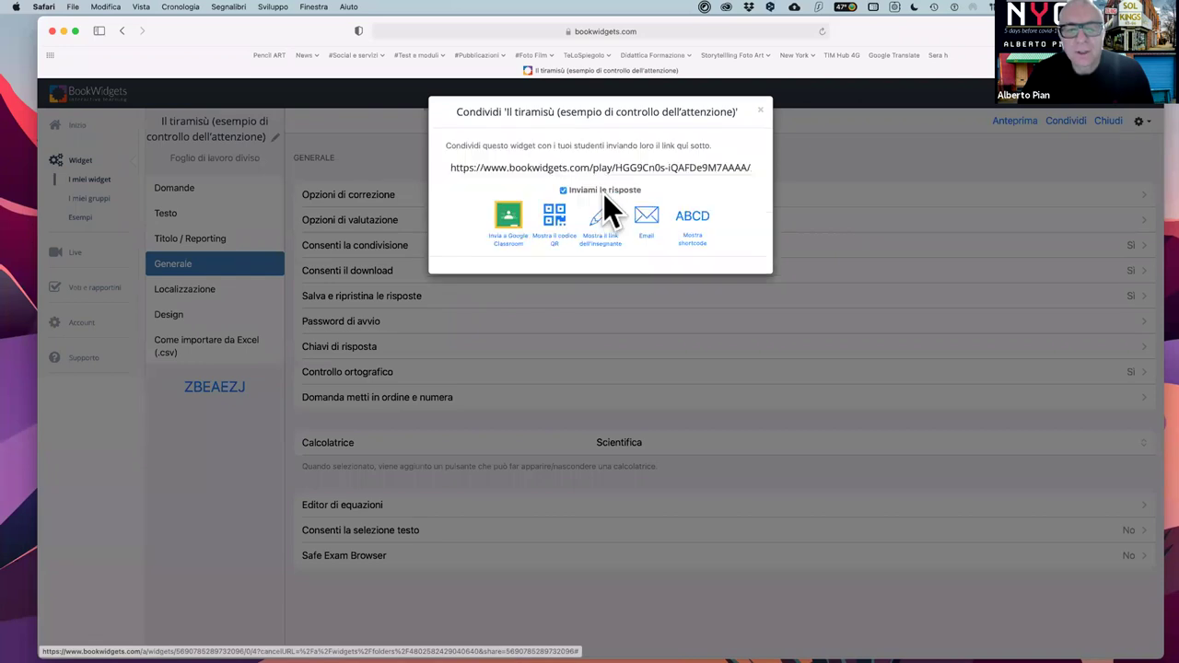
pyautogui.click(510, 230)
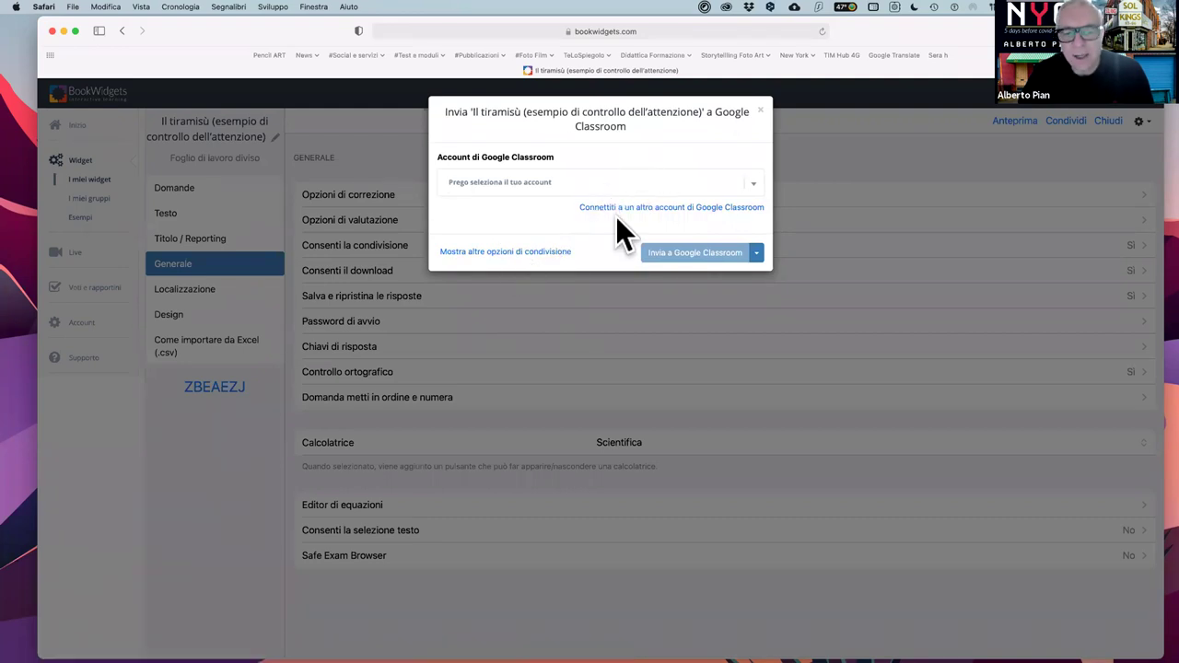
pyautogui.click(529, 252)
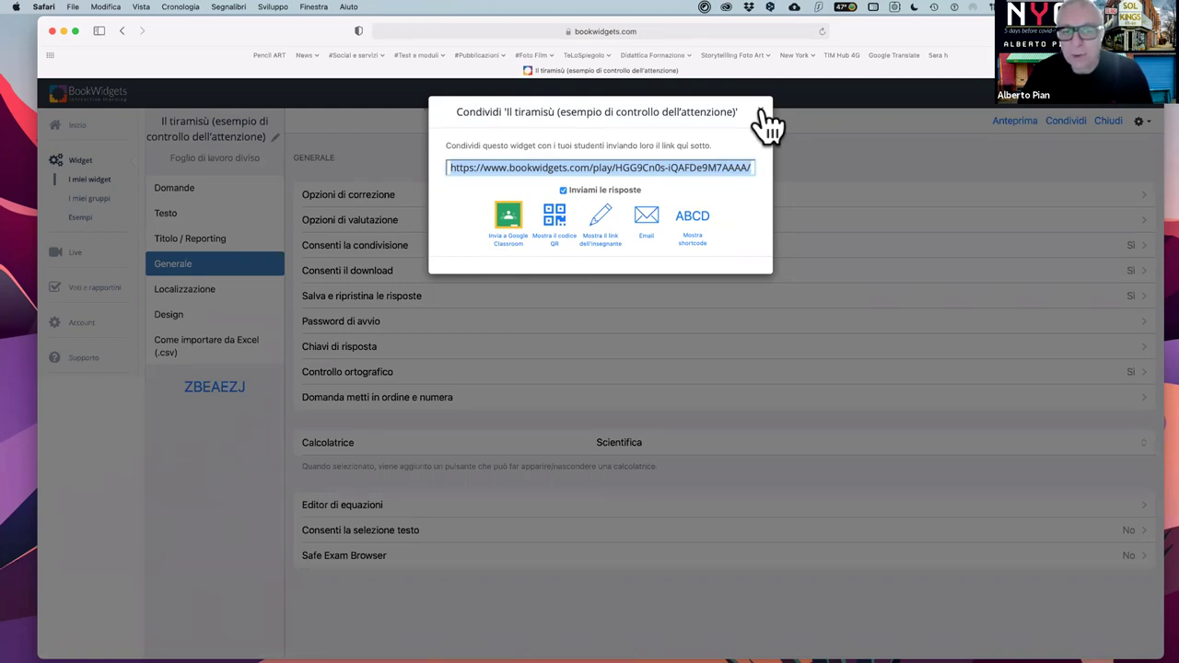
pyautogui.click(761, 112)
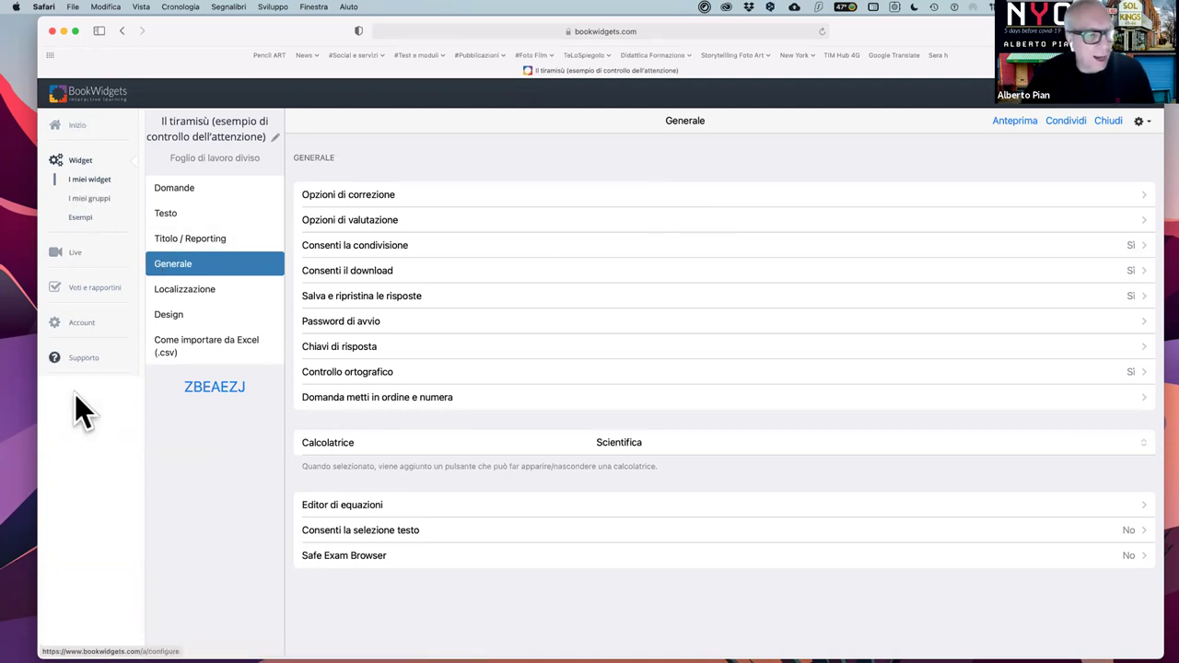
# - Review the Account settings page, from profile and student work down to LTI secrets
pyautogui.click(83, 322)
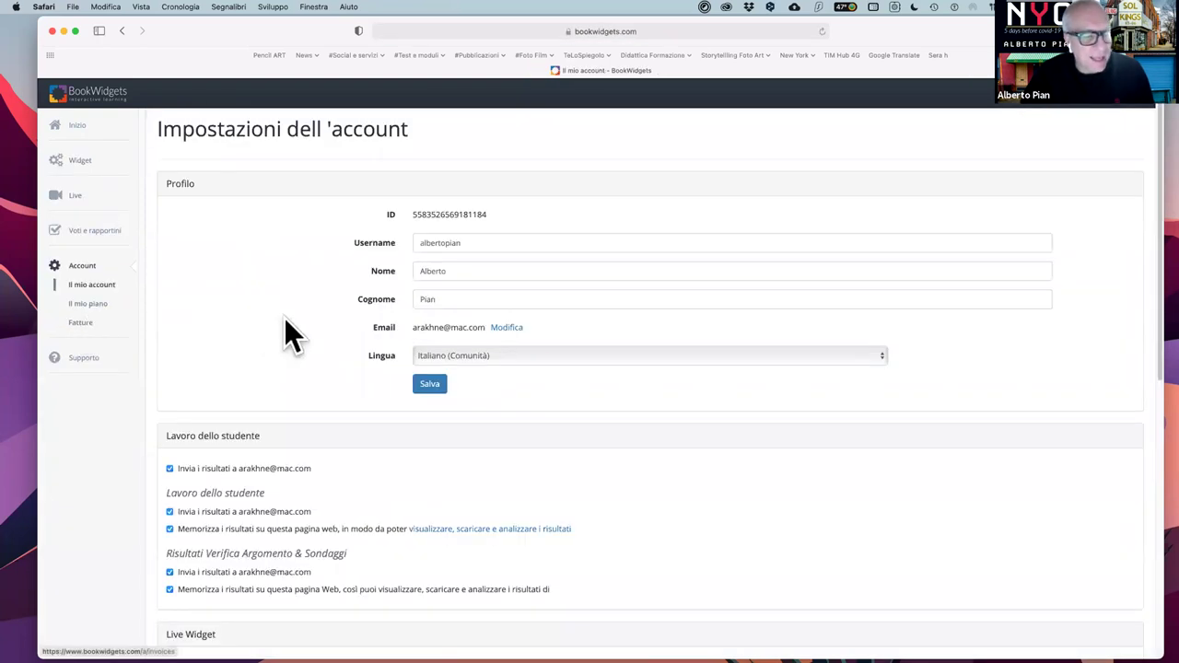
pyautogui.scroll(-10, 284, 321)
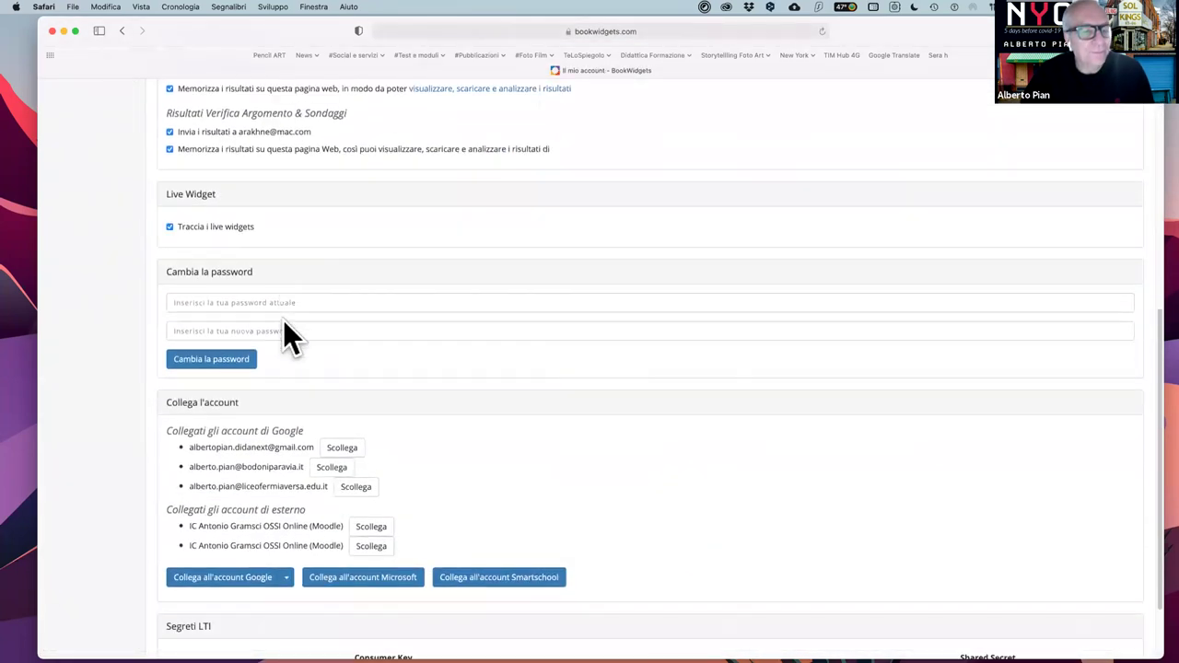
pyautogui.scroll(-2, 285, 322)
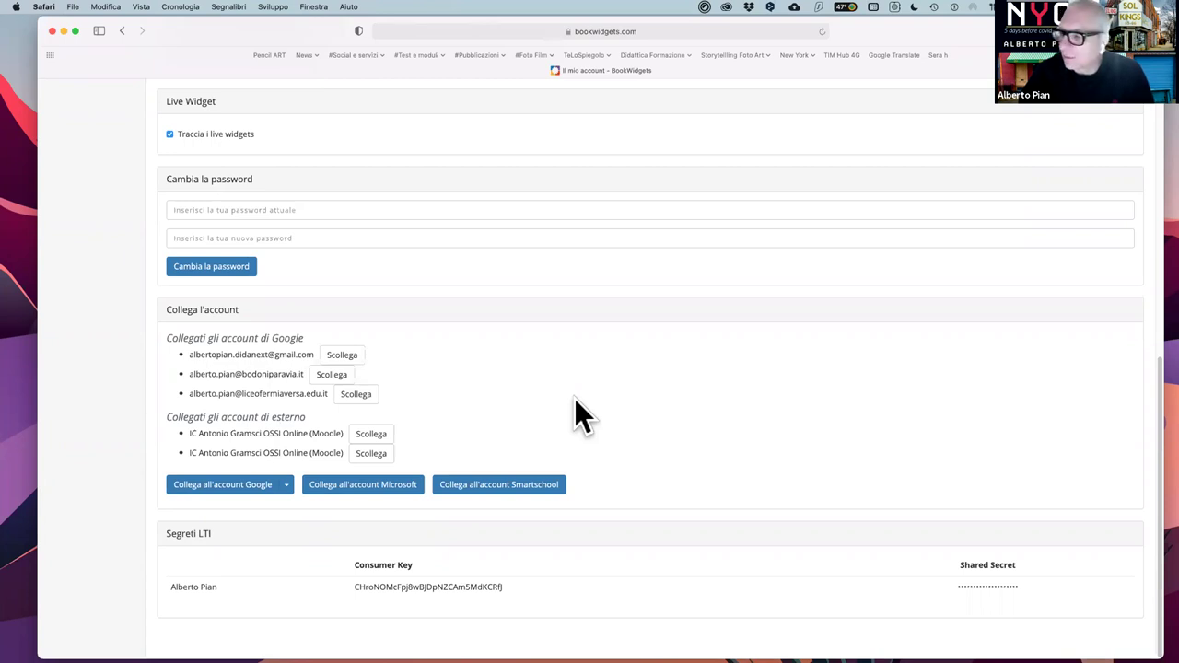
pyautogui.scroll(3, 583, 399)
pyautogui.scroll(10, 582, 413)
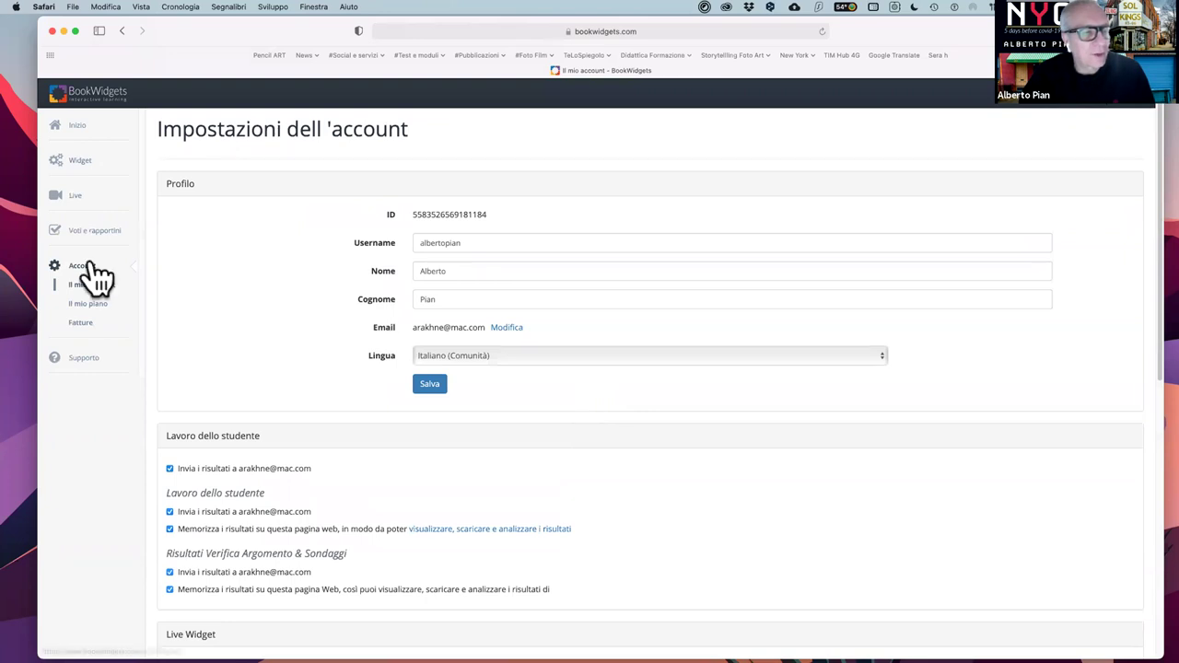
pyautogui.scroll(-10, 541, 500)
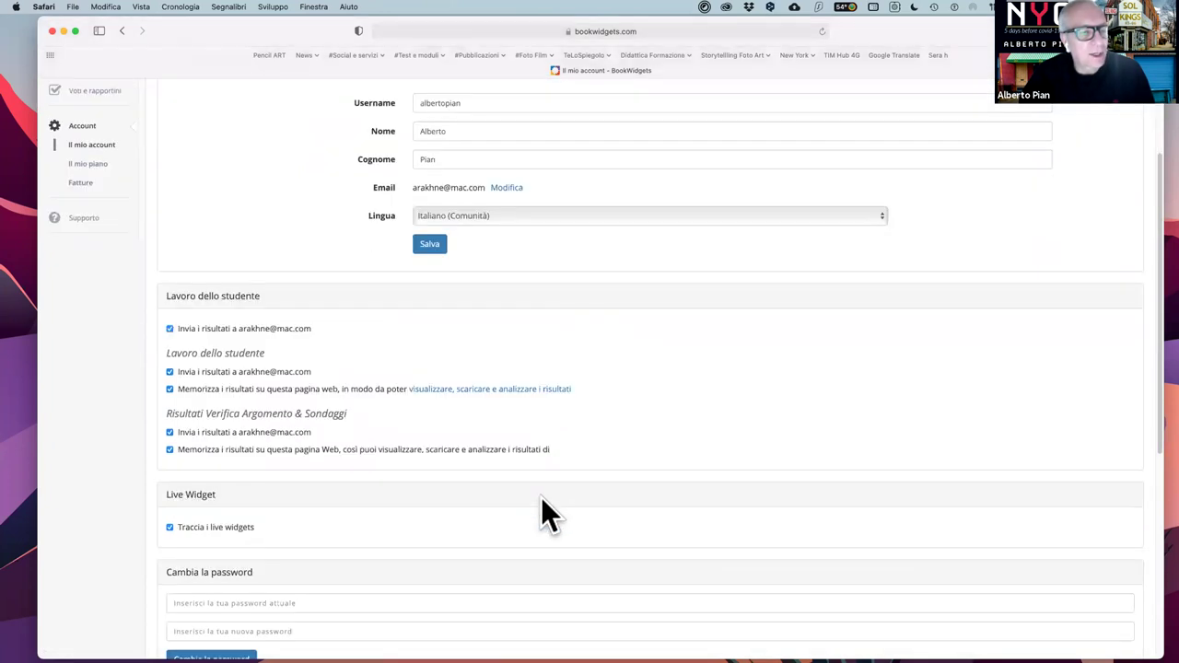
pyautogui.scroll(2, 543, 516)
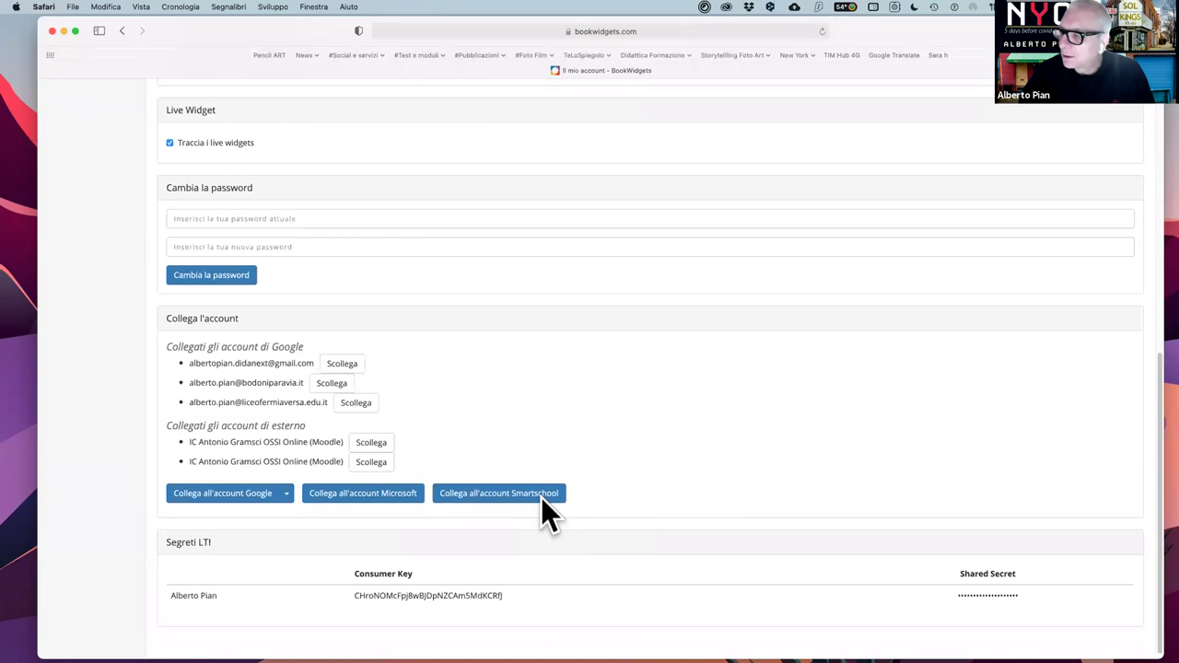
pyautogui.scroll(-2, 544, 515)
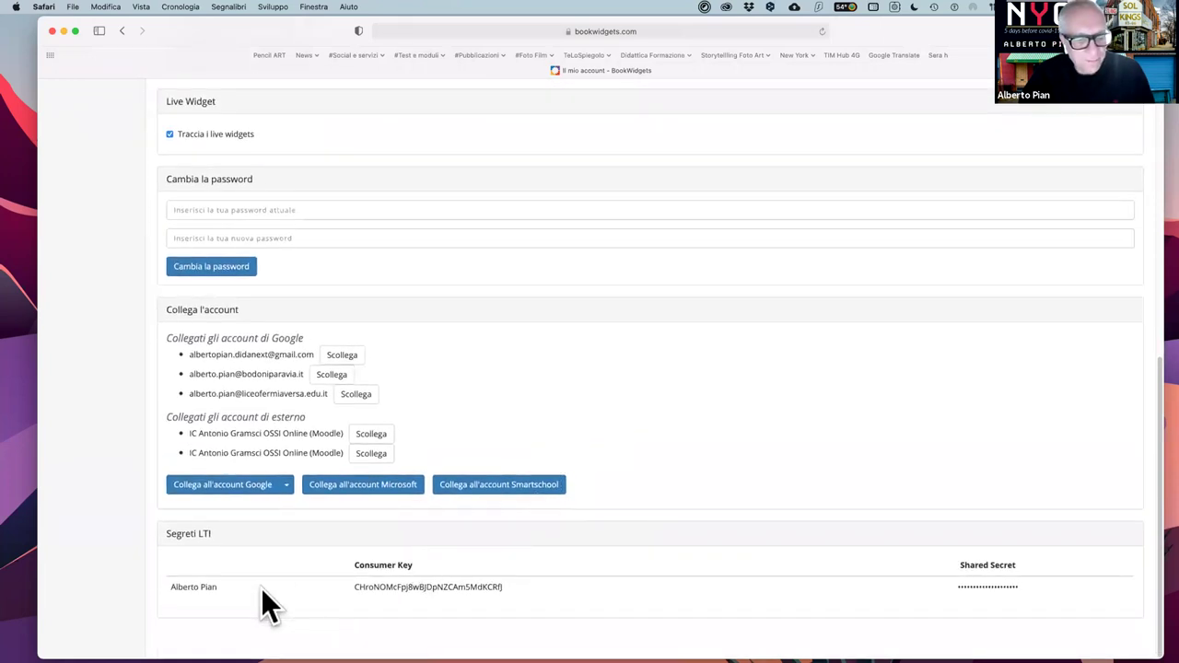
pyautogui.scroll(1, 671, 581)
pyautogui.scroll(10, 671, 581)
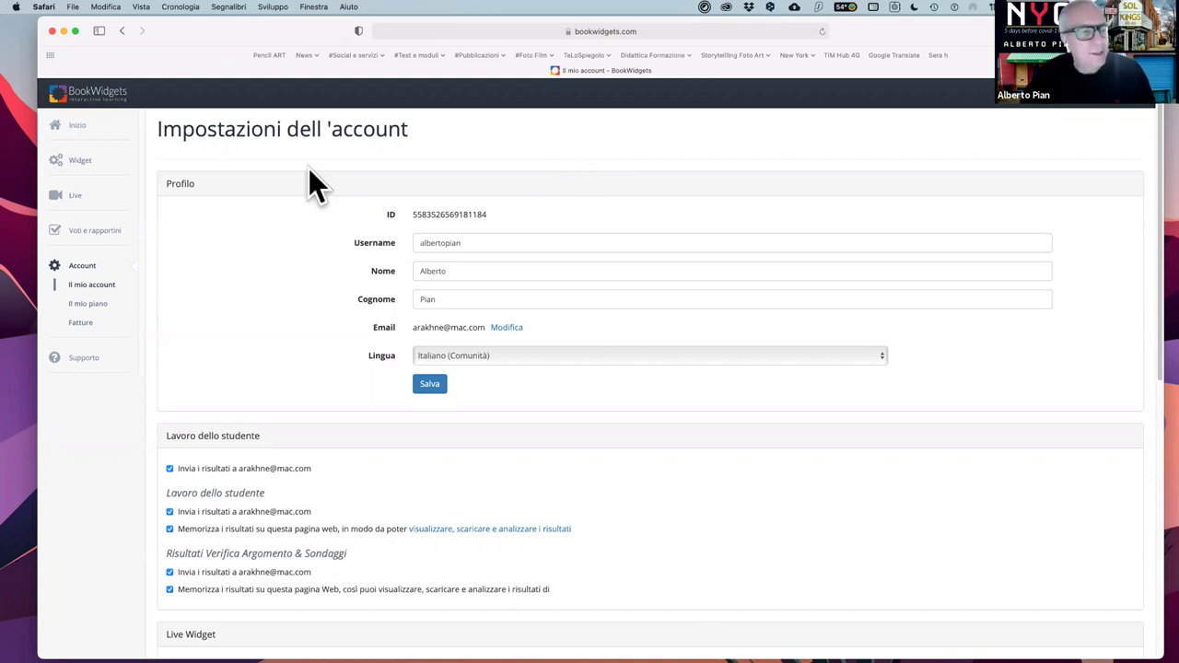
# - In Live, expand e-learning metodologie attive and open the Il tiramisù senza uova results
pyautogui.click(74, 196)
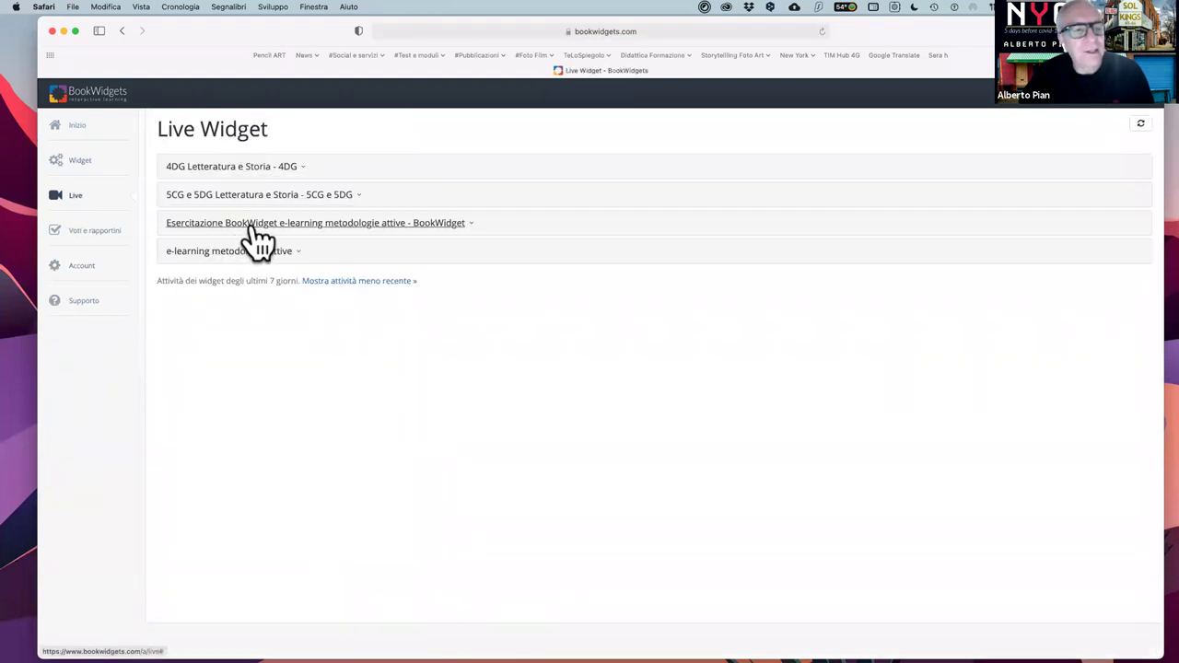
pyautogui.click(302, 239)
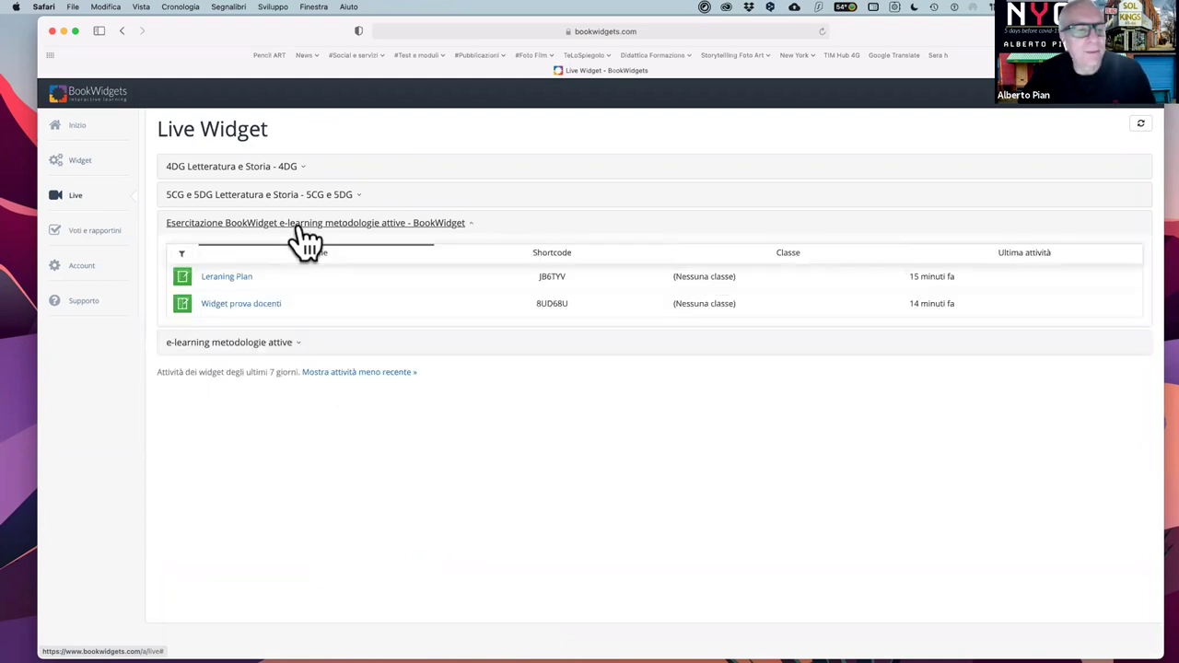
pyautogui.click(241, 229)
pyautogui.click(238, 254)
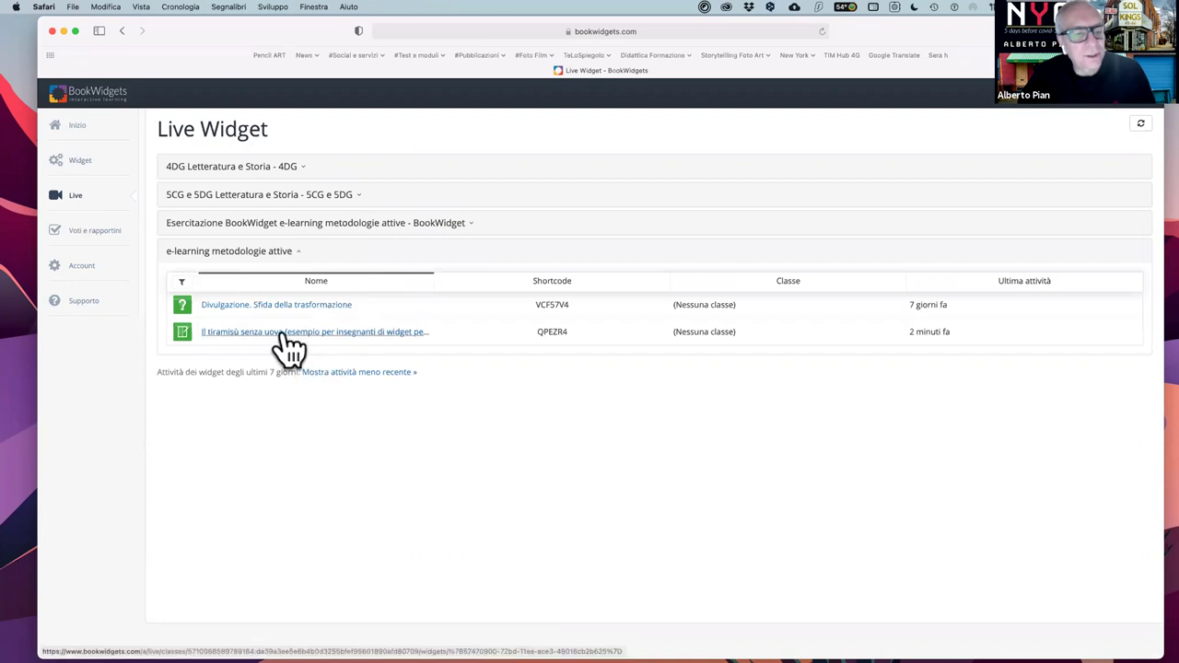
pyautogui.click(287, 334)
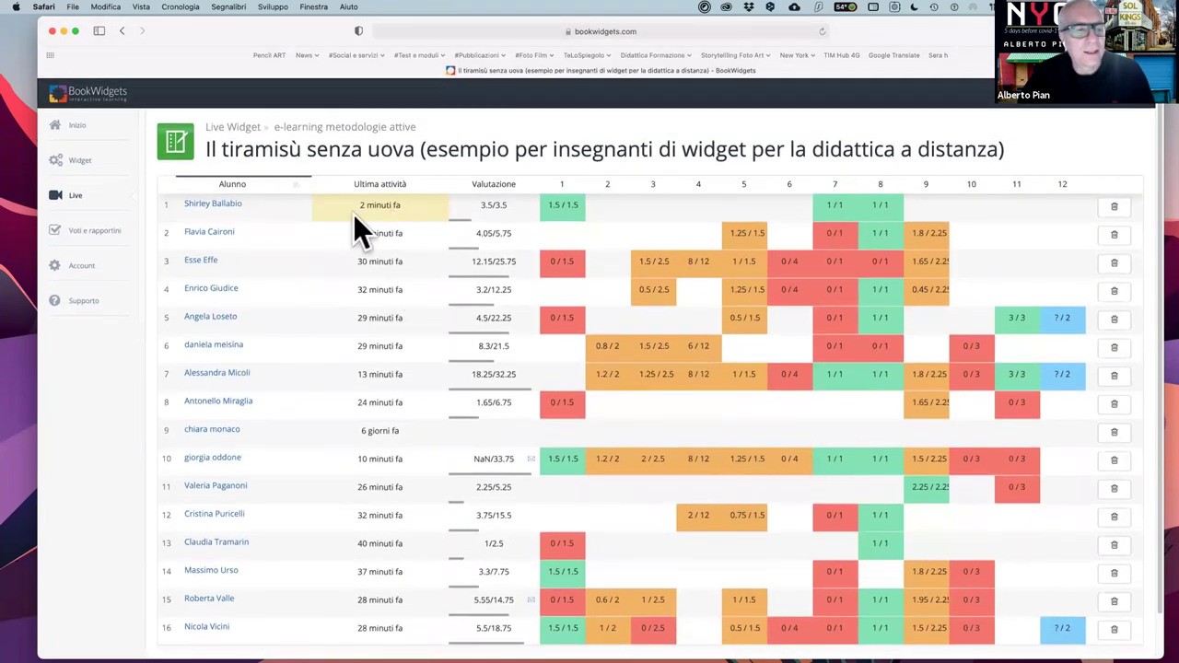
# - Review the 16 students' tiramisù scores, top 18.25/32.25, then return to the Live overview
pyautogui.moveTo(394, 214)
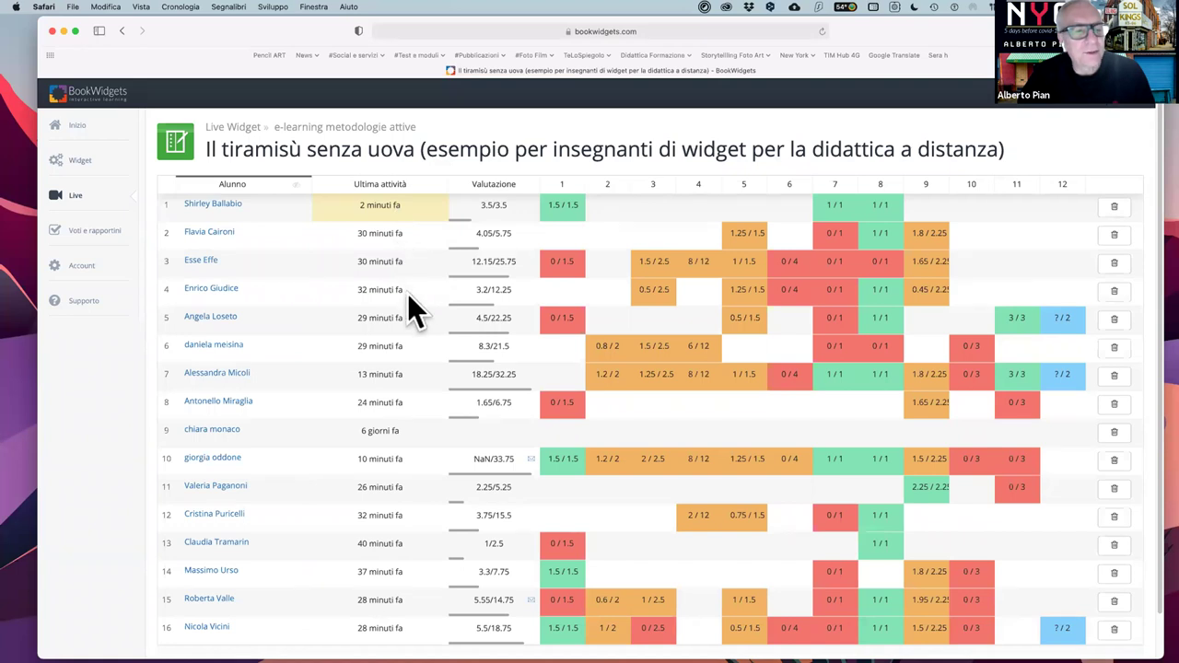
pyautogui.scroll(-2, 408, 297)
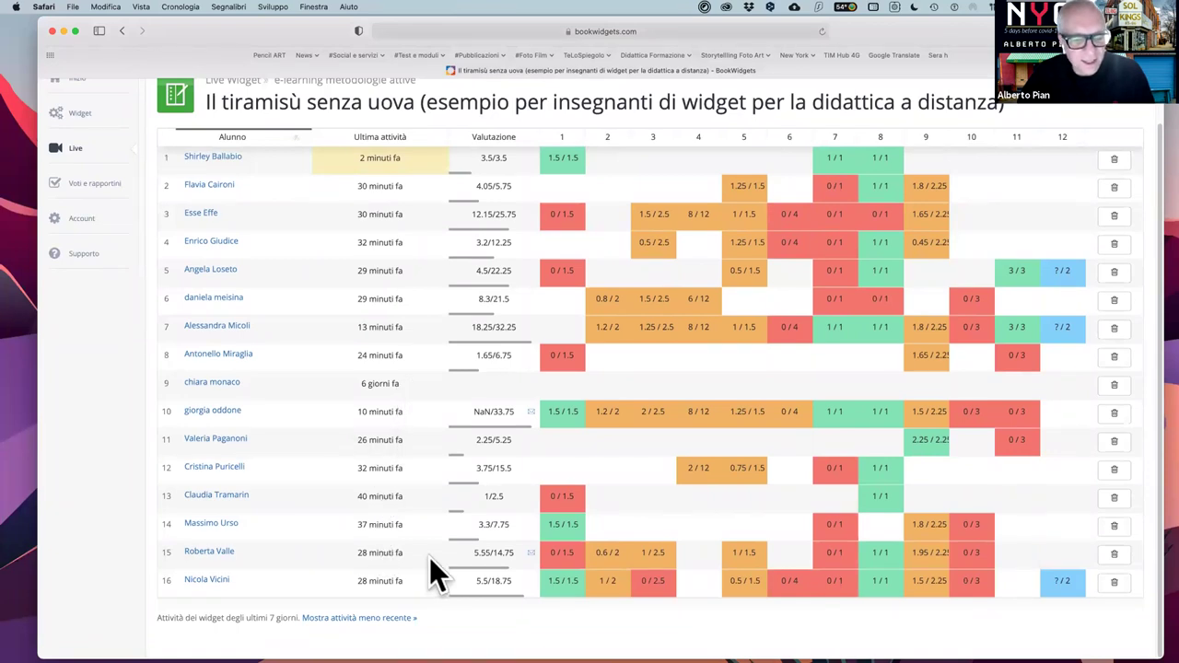
pyautogui.scroll(2, 430, 557)
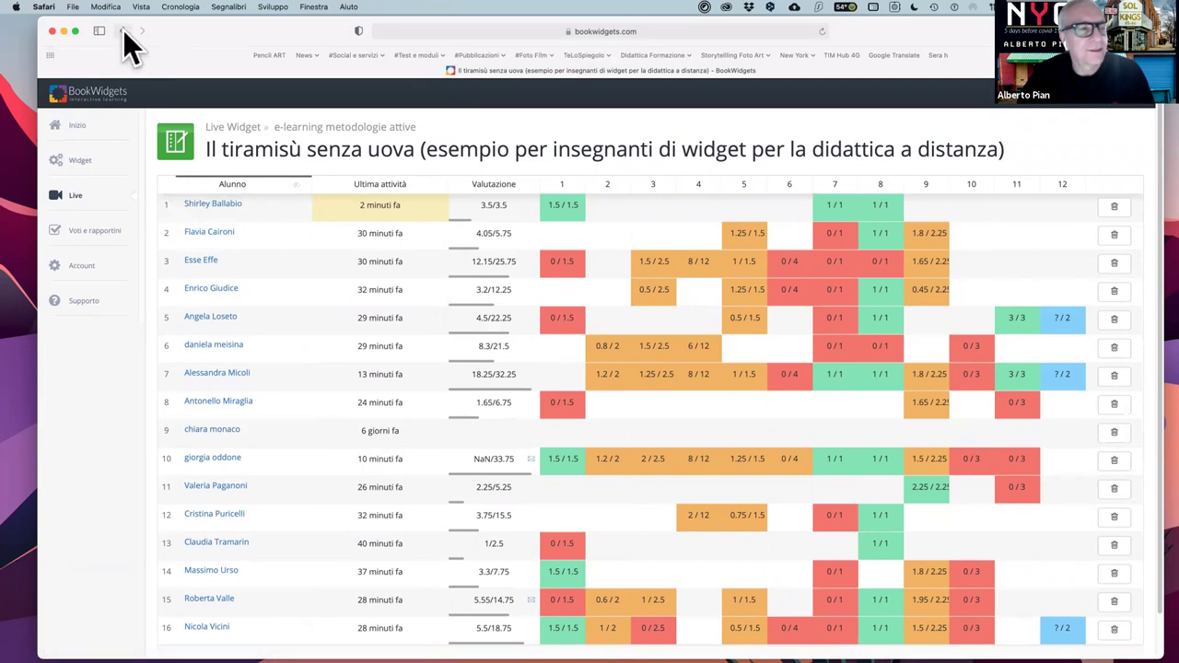
pyautogui.click(72, 195)
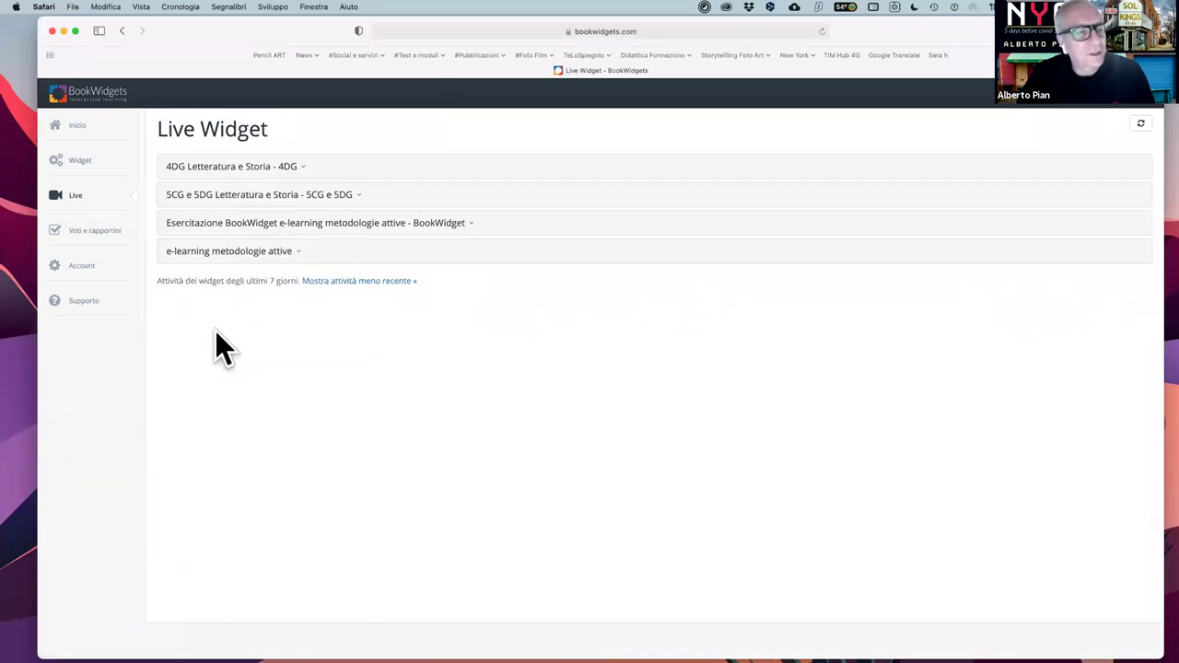
# - In Voti e rapporti, view the Widget prova docenti results in the Esercitazione class, then go back to the class list
pyautogui.click(95, 235)
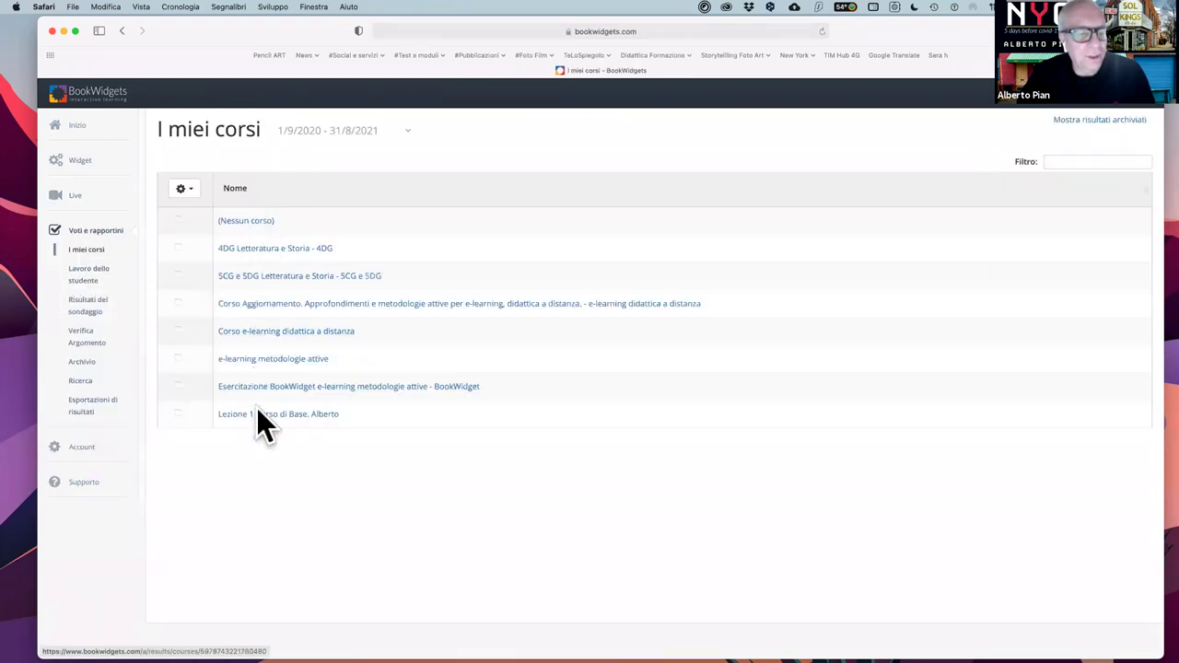
pyautogui.click(323, 387)
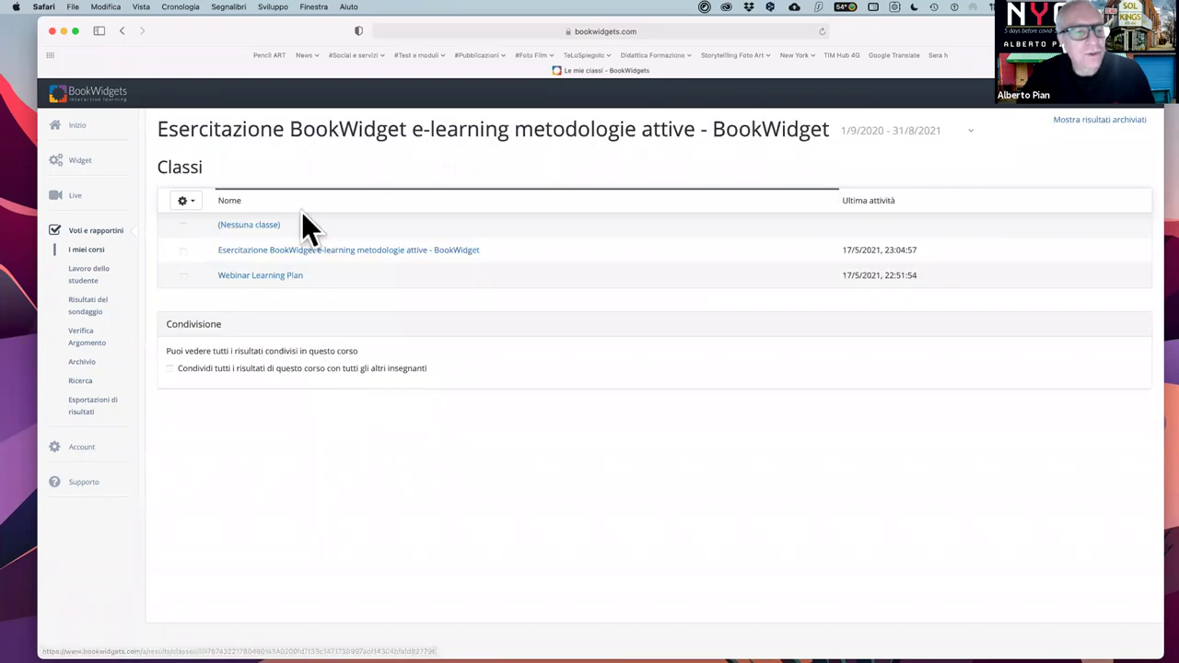
pyautogui.click(281, 252)
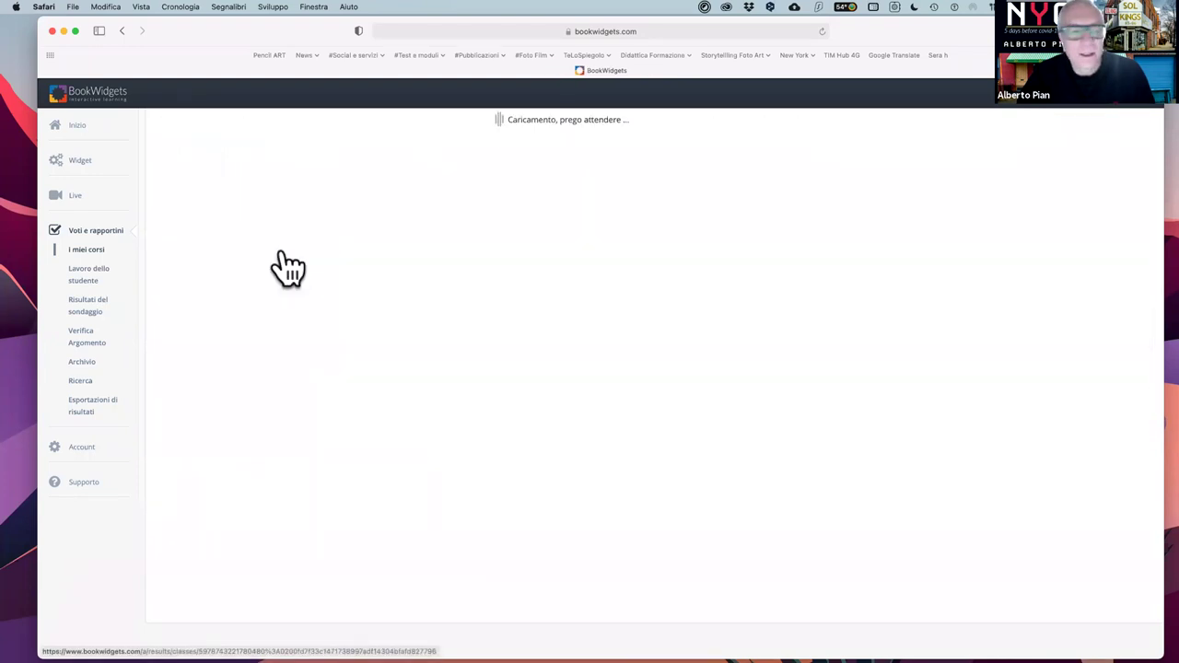
pyautogui.click(230, 278)
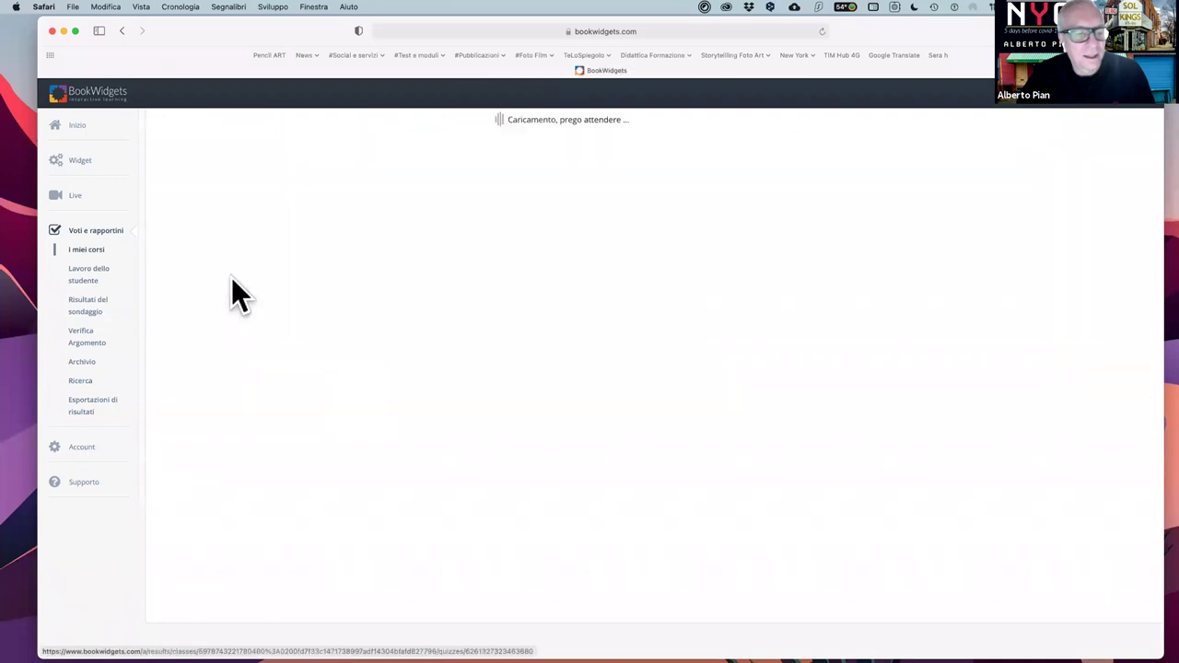
pyautogui.scroll(-2, 466, 504)
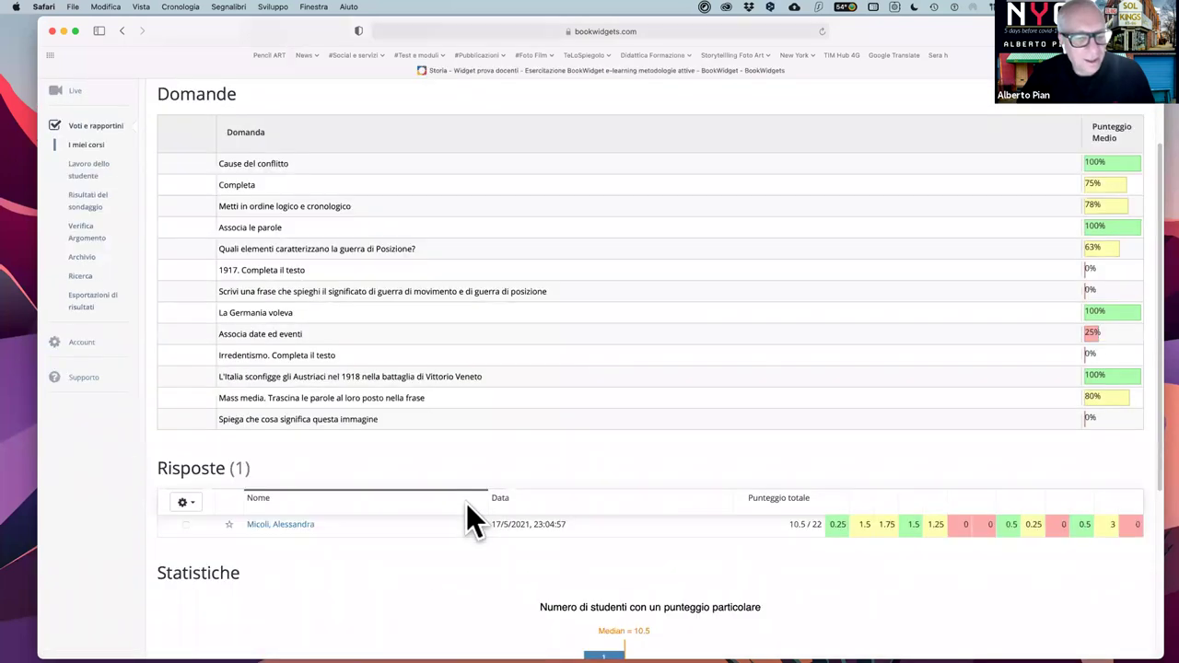
pyautogui.scroll(-5, 466, 518)
pyautogui.scroll(5, 621, 490)
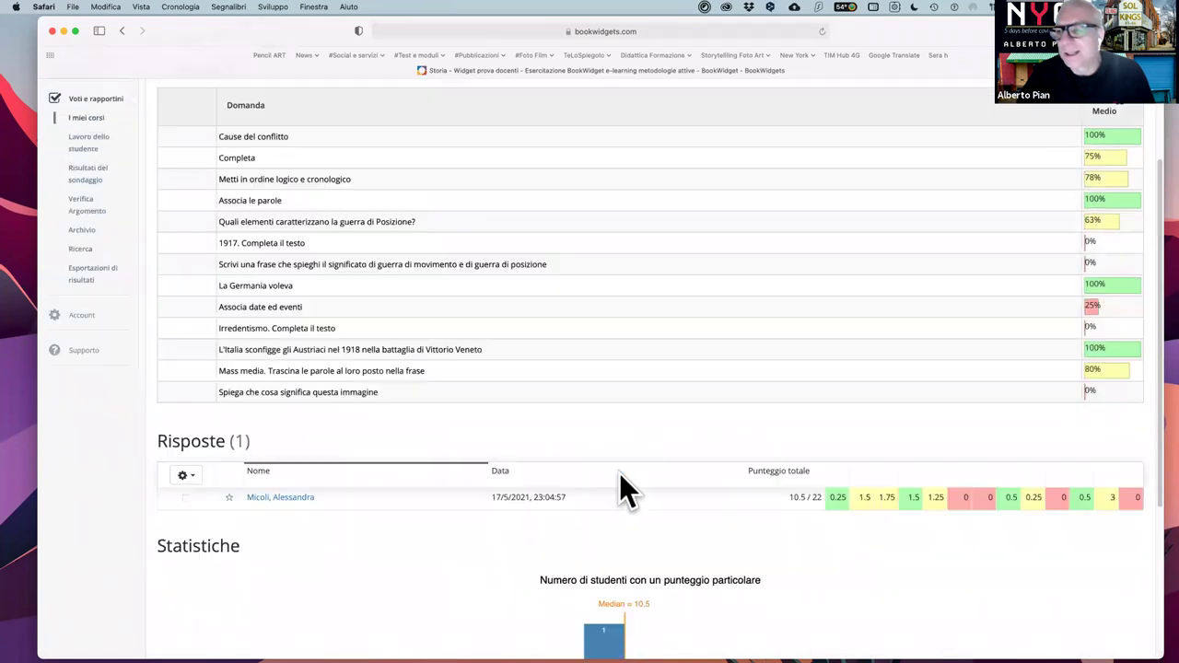
pyautogui.scroll(3, 619, 473)
pyautogui.click(122, 31)
pyautogui.click(121, 31)
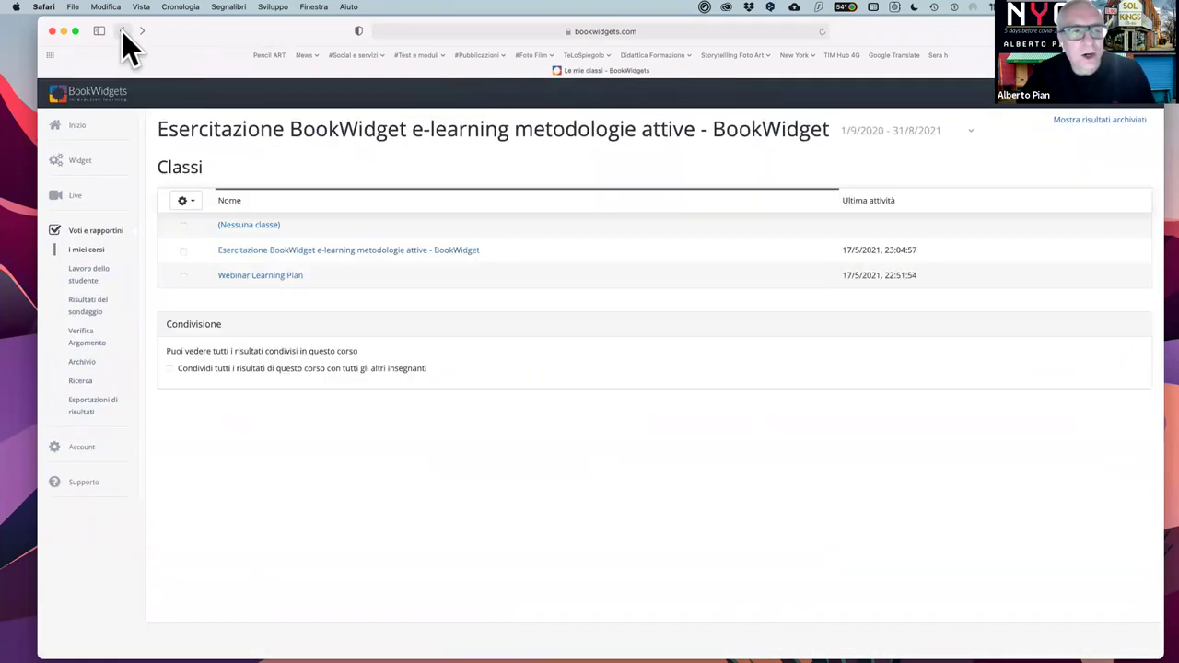
# - Go back to the Il tiramisù senza uova live grid and make the window slightly shorter and lower
pyautogui.click(121, 31)
pyautogui.click(122, 32)
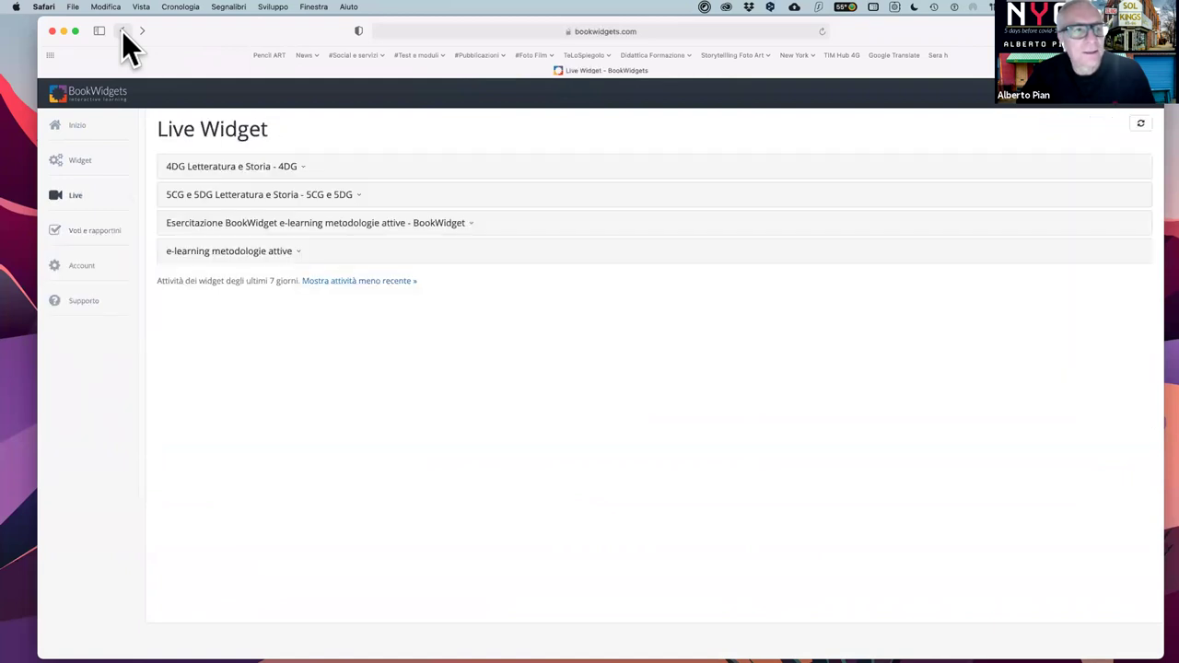
pyautogui.click(121, 31)
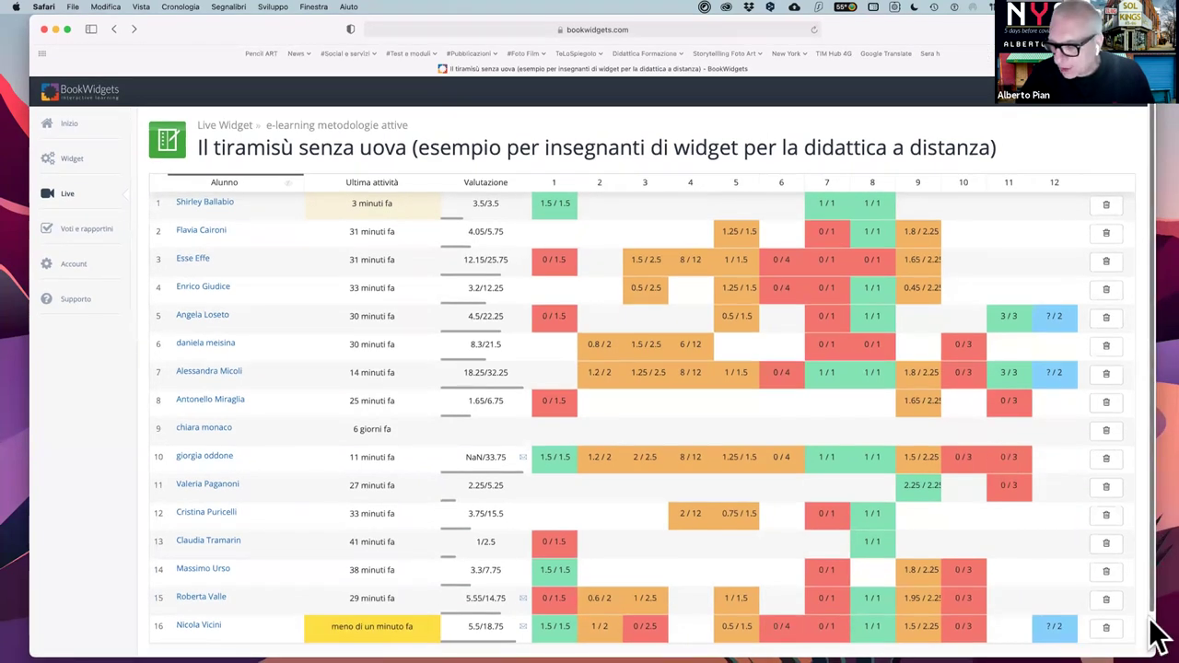
pyautogui.moveTo(1153, 652); pyautogui.dragTo(1142, 610)
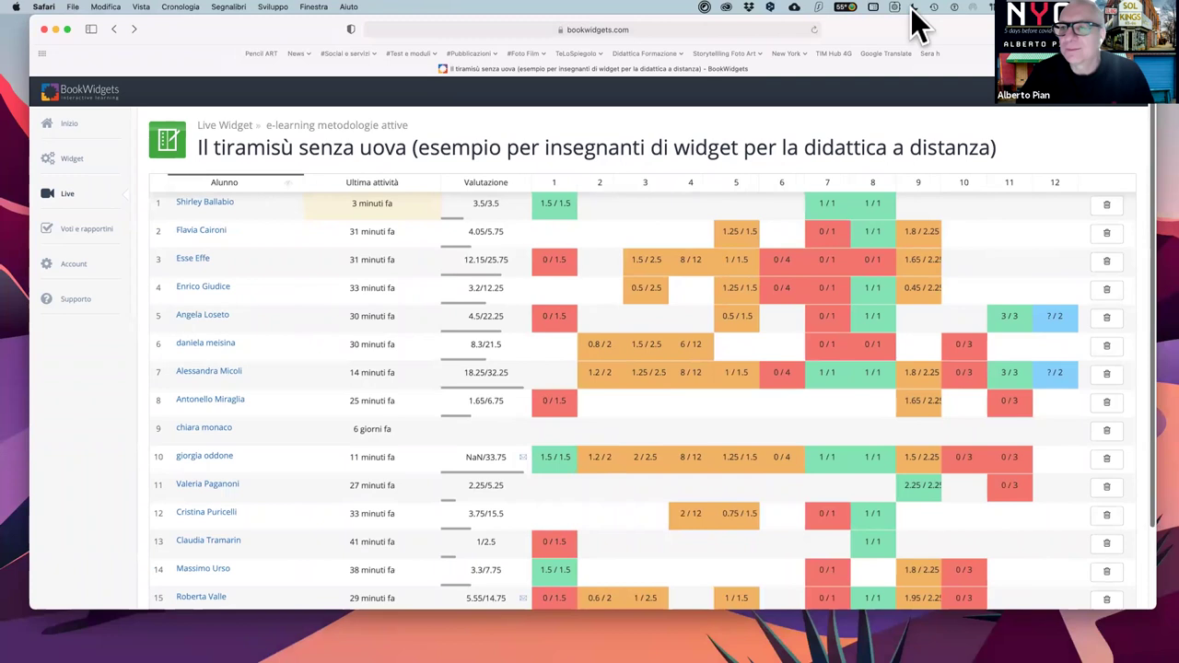
pyautogui.moveTo(932, 32); pyautogui.dragTo(931, 41)
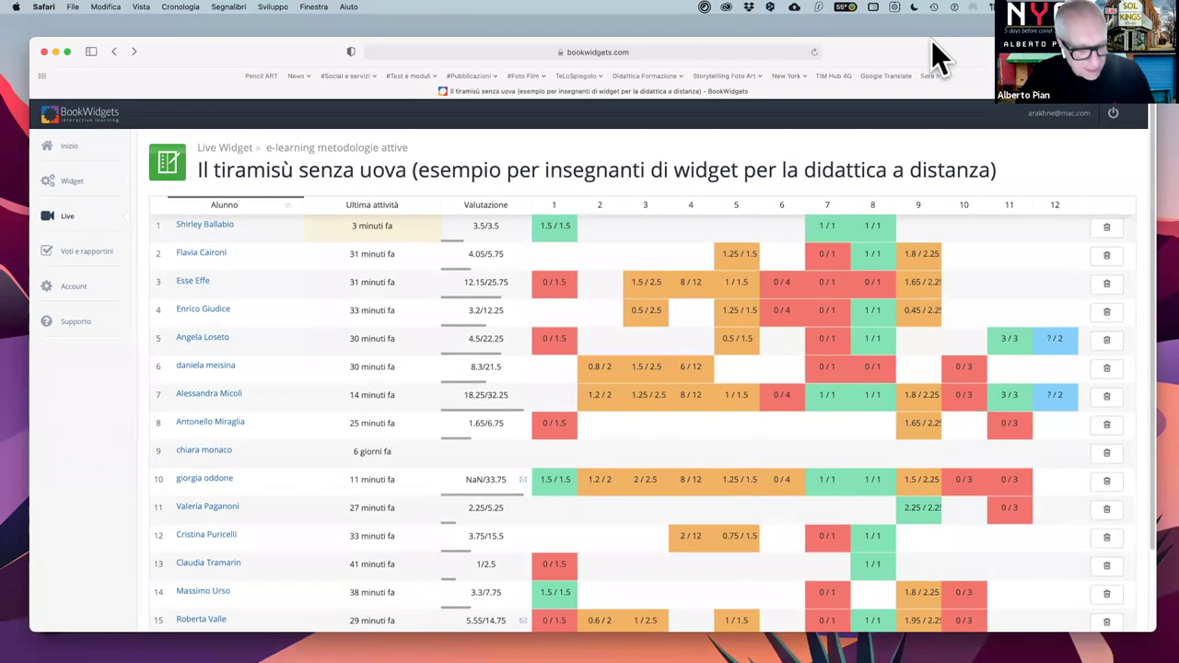